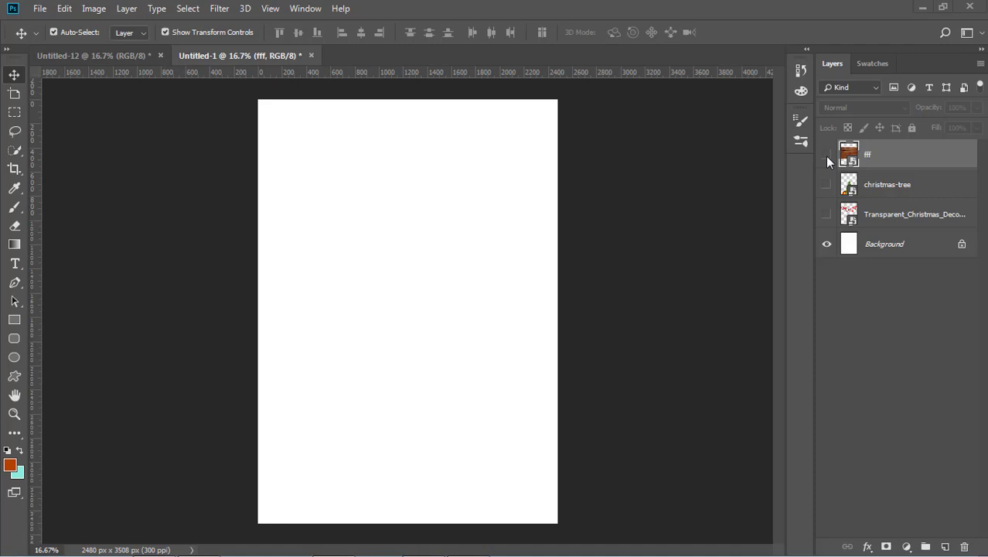
Show the fff wood layer and place it over the upper page with a duplicate below it, covering the whole page
{"action": "left_click", "coordinate": [826, 155]}
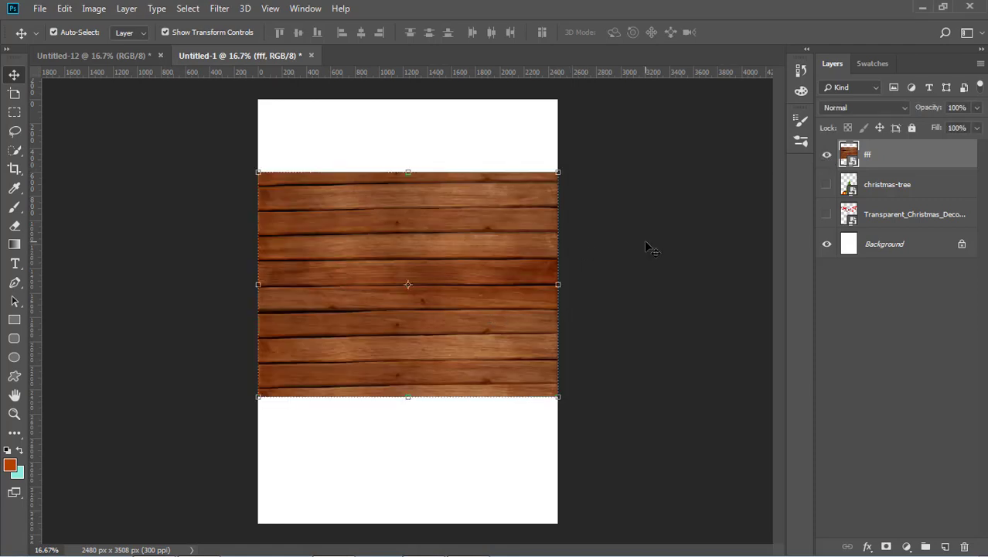
{"action": "left_click_drag", "start_coordinate": [481, 261], "coordinate": [456, 452]}
{"action": "left_click", "coordinate": [678, 206]}
{"action": "left_click", "coordinate": [449, 249]}
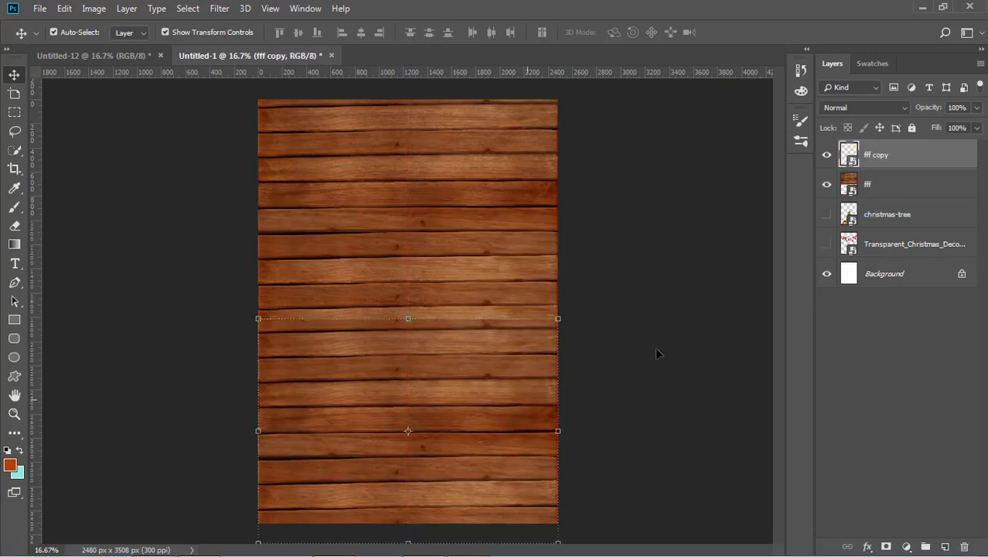
{"action": "mouse_move", "coordinate": [477, 381]}
{"action": "left_mouse_down"}
{"action": "mouse_move", "coordinate": [479, 391]}
{"action": "mouse_move", "coordinate": [481, 382]}
{"action": "left_mouse_up"}
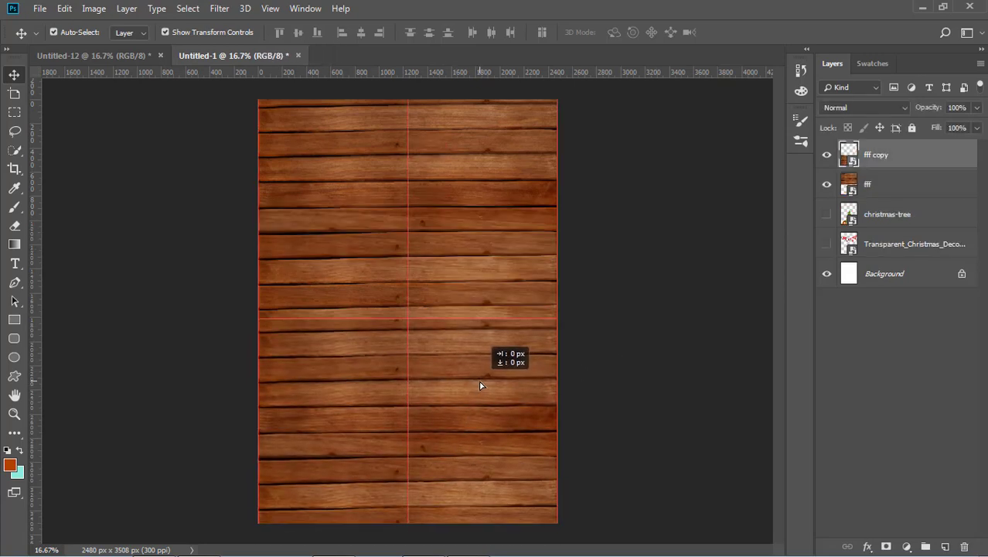
Nudge the upper wood image vertically until its lower edge meets the top edge of the duplicate
{"action": "left_click", "coordinate": [454, 237]}
{"action": "key", "text": "shift+Down"}
{"action": "key", "text": "shift+Down"}
{"action": "key", "text": "shift+Down"}
{"action": "key", "text": "shift+Down"}
{"action": "key", "text": "shift+Down"}
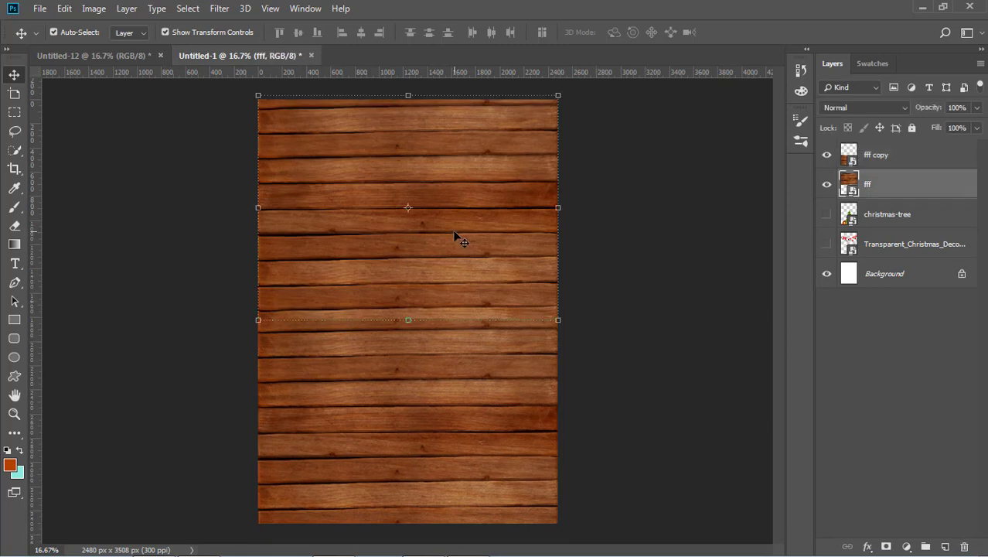
{"action": "key", "text": "shift+Up"}
{"action": "key", "text": "shift+Up"}
{"action": "key", "text": "shift+Up"}
{"action": "key", "text": "shift+Up"}
{"action": "key", "text": "shift+Up"}
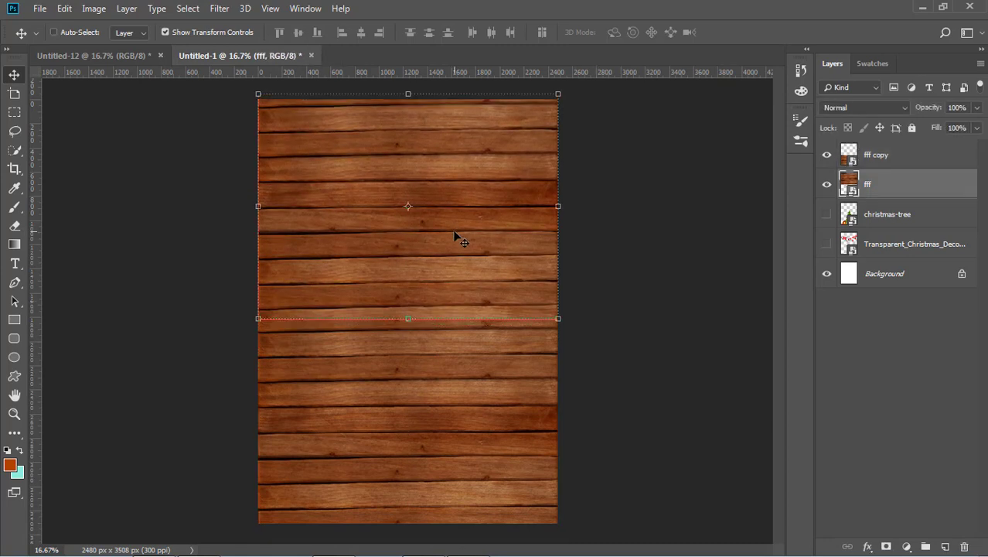
Nudge the duplicate wood image upward to overlap the upper one and blend the planks at the seam
{"action": "left_click", "coordinate": [889, 154]}
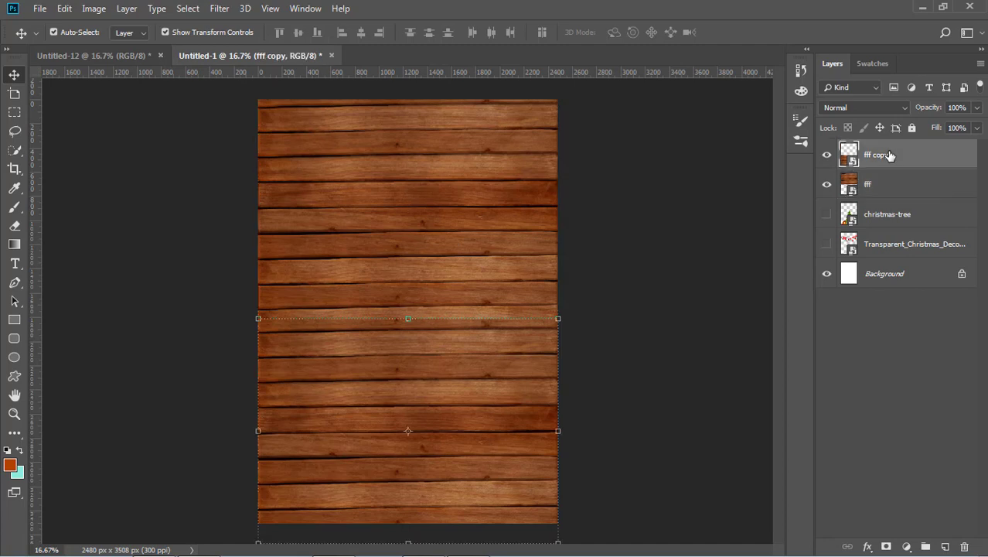
{"action": "key", "text": "shift+Up"}
{"action": "key", "text": "shift+Up"}
{"action": "key", "text": "shift+Up"}
{"action": "key", "text": "shift+Up"}
{"action": "key", "text": "shift+Up"}
{"action": "key", "text": "shift+Up"}
{"action": "key", "text": "shift+Up"}
{"action": "key", "text": "shift+Up"}
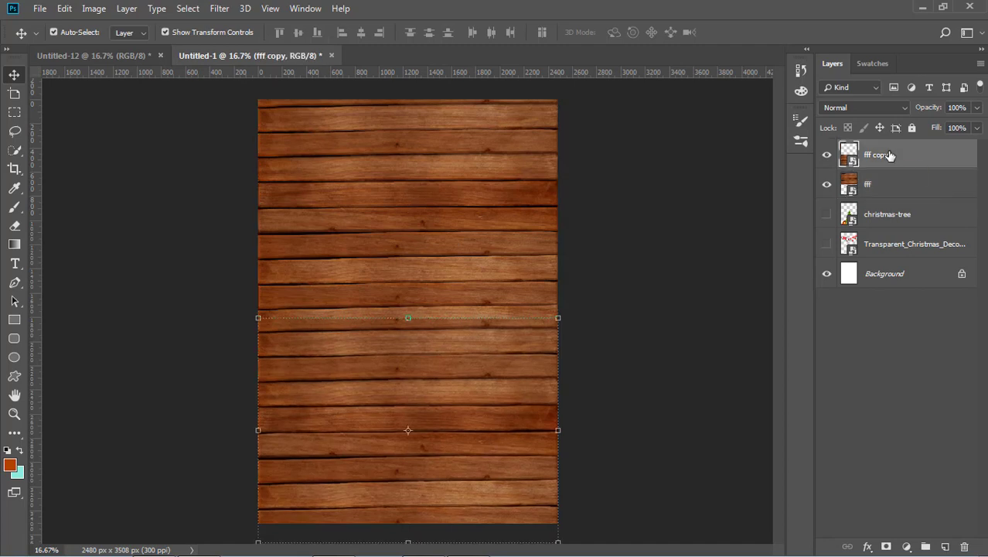
{"action": "key", "text": "shift+Up"}
{"action": "key", "text": "shift+Up"}
{"action": "key", "text": "shift+Up"}
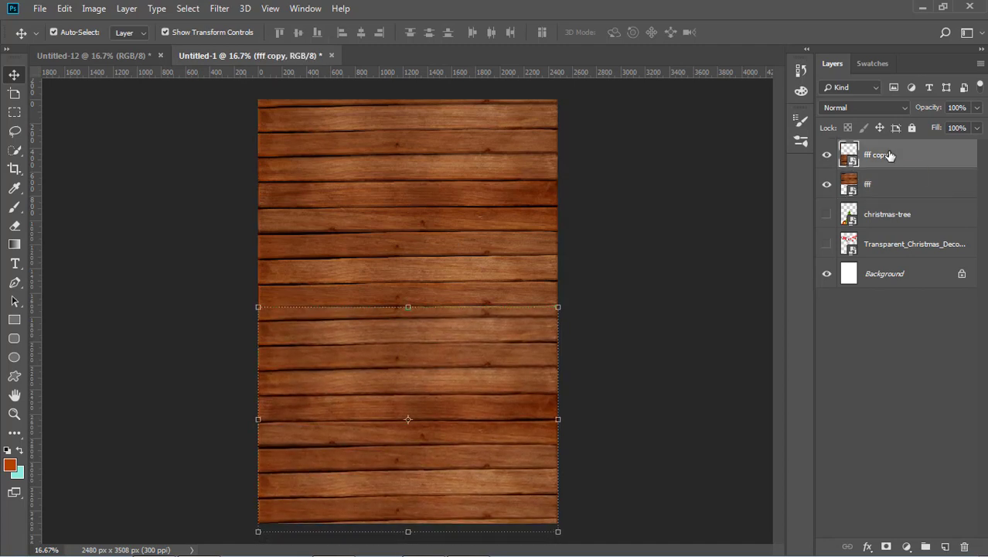
{"action": "key", "text": "shift+Up"}
{"action": "key", "text": "shift+Up"}
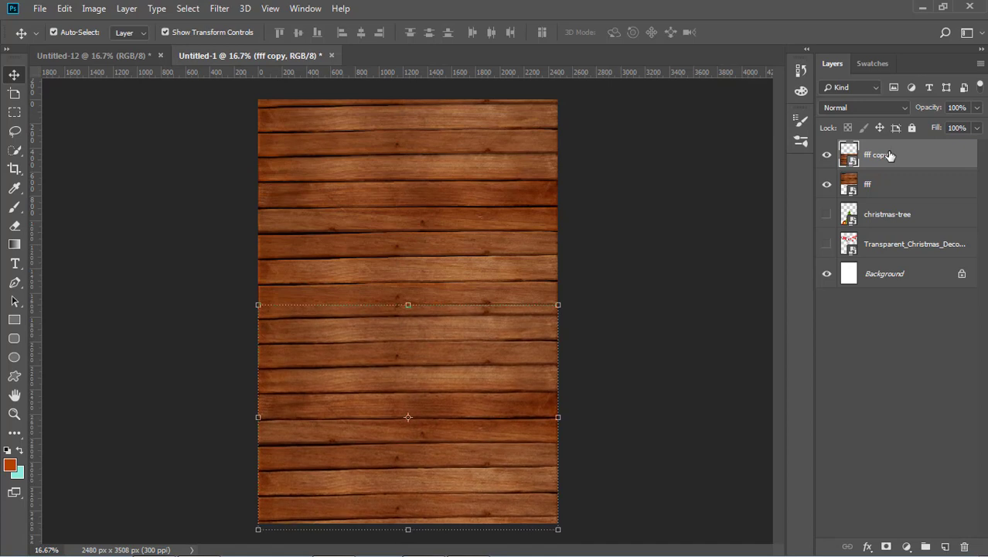
{"action": "left_click", "coordinate": [656, 470]}
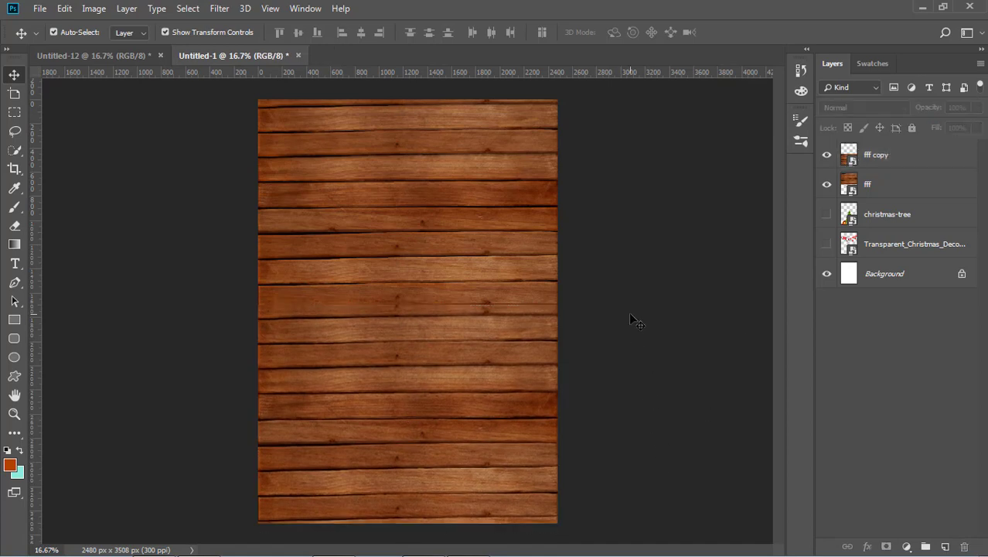
Select both wood layers and merge them into a single layer
{"action": "left_click", "coordinate": [503, 164]}
{"action": "left_click", "coordinate": [486, 483], "text": "shift"}
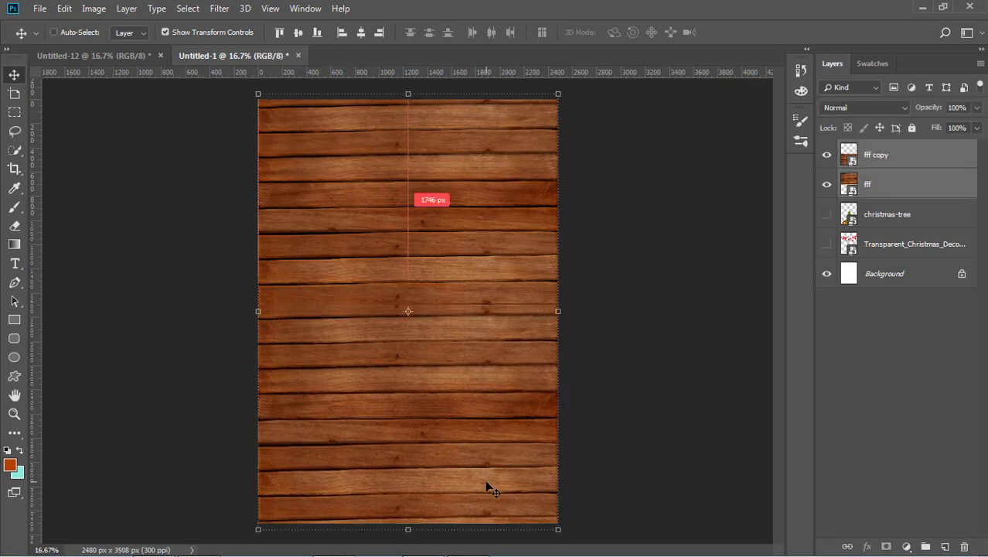
{"action": "right_click", "coordinate": [922, 182]}
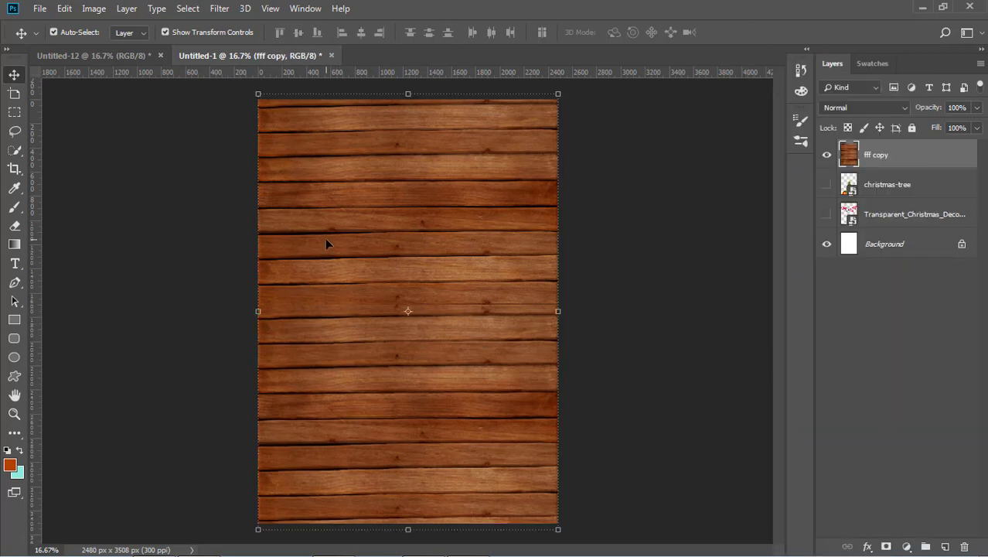
Darken the merged wood layer with Brightness/Contrast, using brightness -110 and contrast 100
{"action": "left_click", "coordinate": [94, 8]}
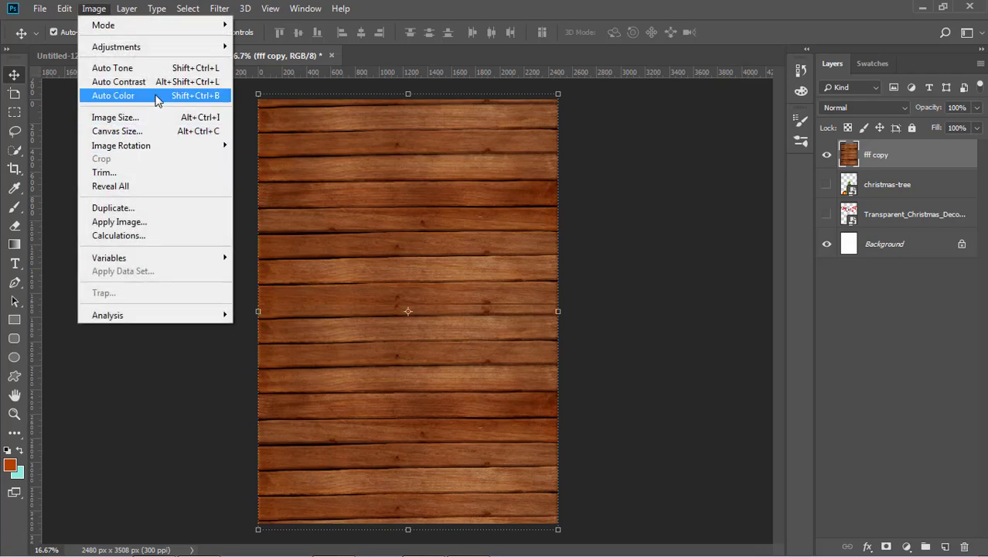
{"action": "mouse_move", "coordinate": [162, 50]}
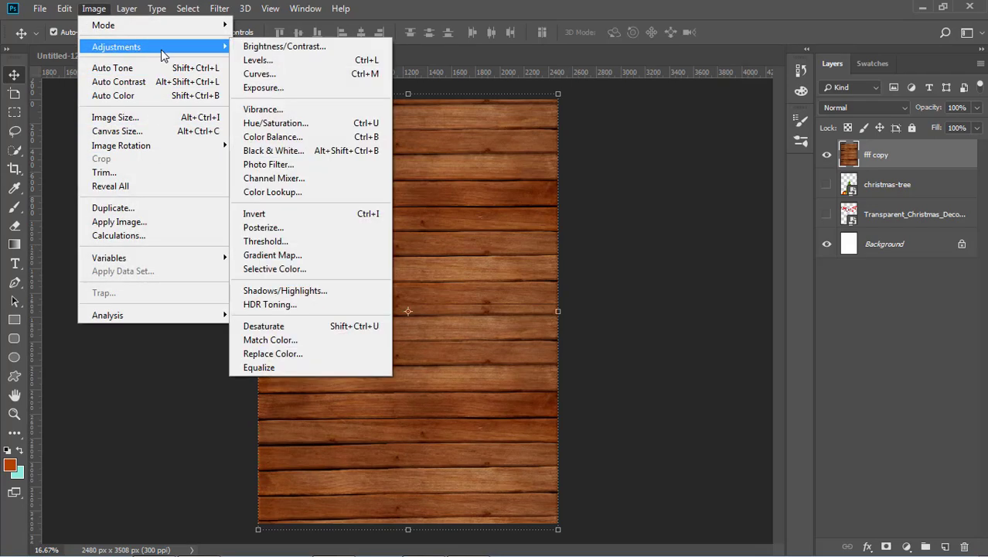
{"action": "left_click", "coordinate": [255, 47]}
{"action": "left_click_drag", "start_coordinate": [647, 232], "coordinate": [604, 234]}
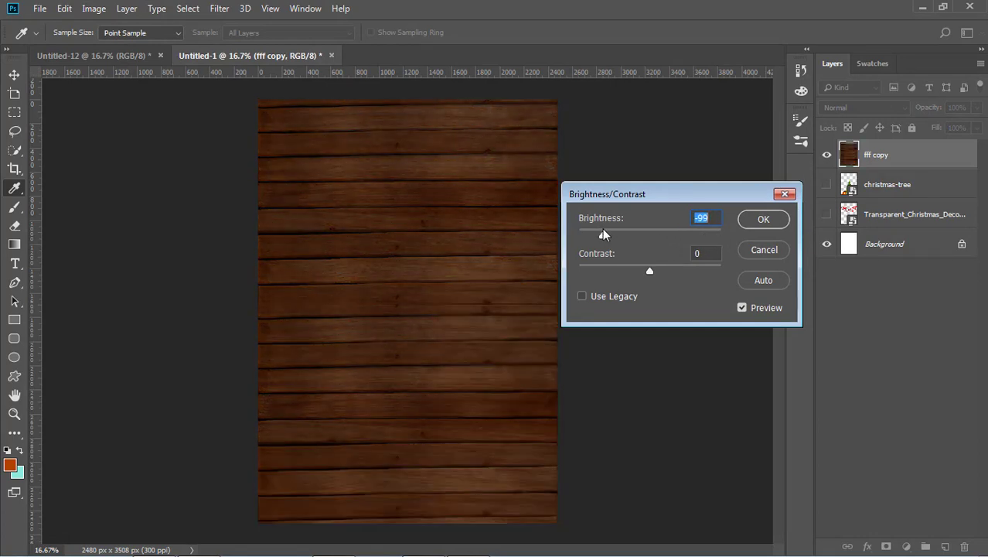
{"action": "left_click_drag", "start_coordinate": [649, 268], "coordinate": [721, 268]}
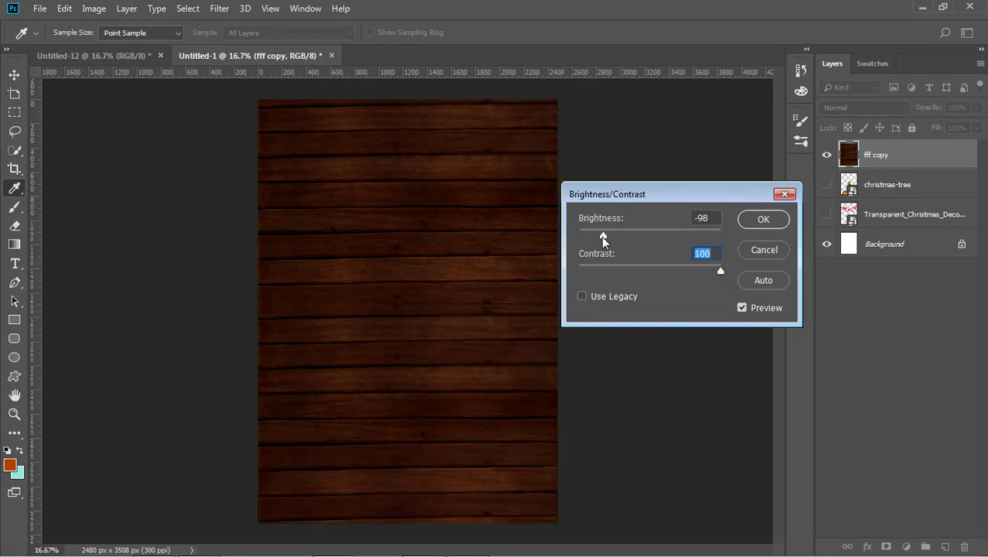
{"action": "mouse_move", "coordinate": [601, 235]}
{"action": "left_mouse_down"}
{"action": "mouse_move", "coordinate": [652, 242]}
{"action": "mouse_move", "coordinate": [577, 233]}
{"action": "mouse_move", "coordinate": [606, 241]}
{"action": "mouse_move", "coordinate": [597, 239]}
{"action": "left_mouse_up"}
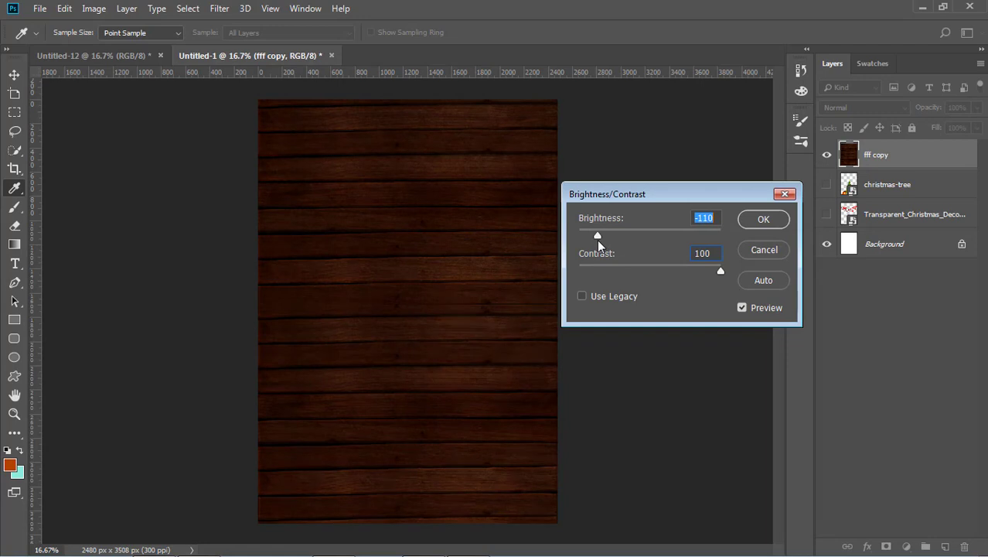
{"action": "left_click", "coordinate": [762, 219]}
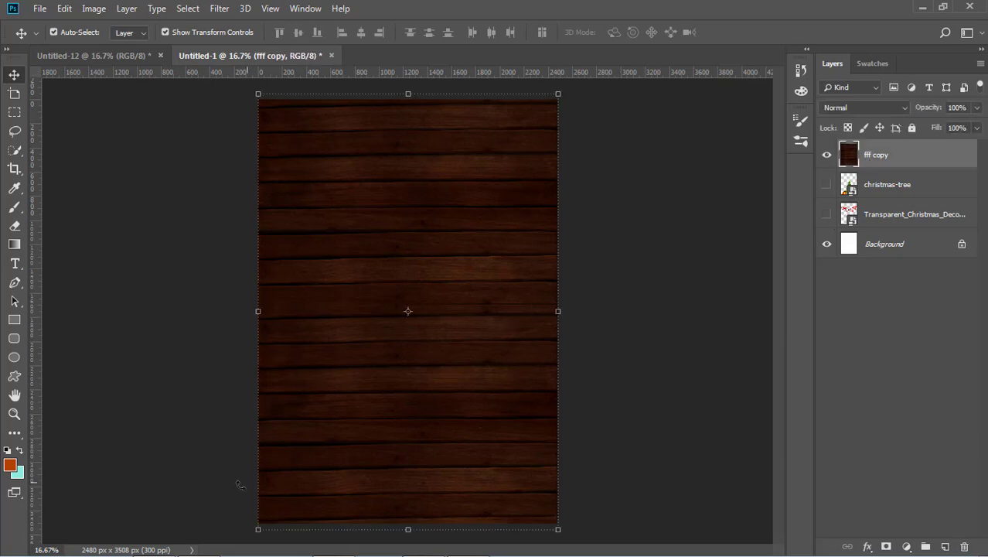
Try a soft orange brush glow, size 3200 at 71% opacity, at the page centre on a new layer, and undo it
{"action": "left_click", "coordinate": [945, 546]}
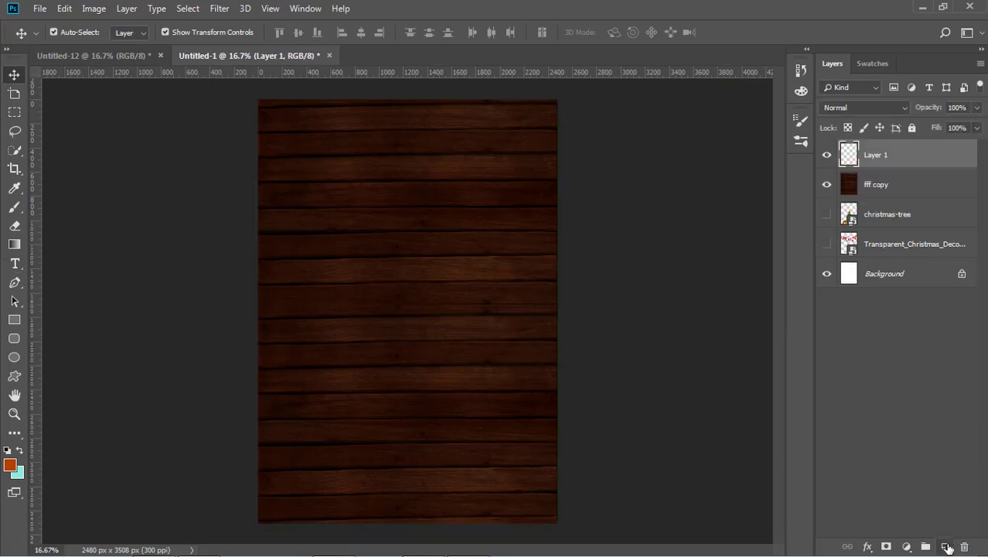
{"action": "left_click", "coordinate": [14, 207]}
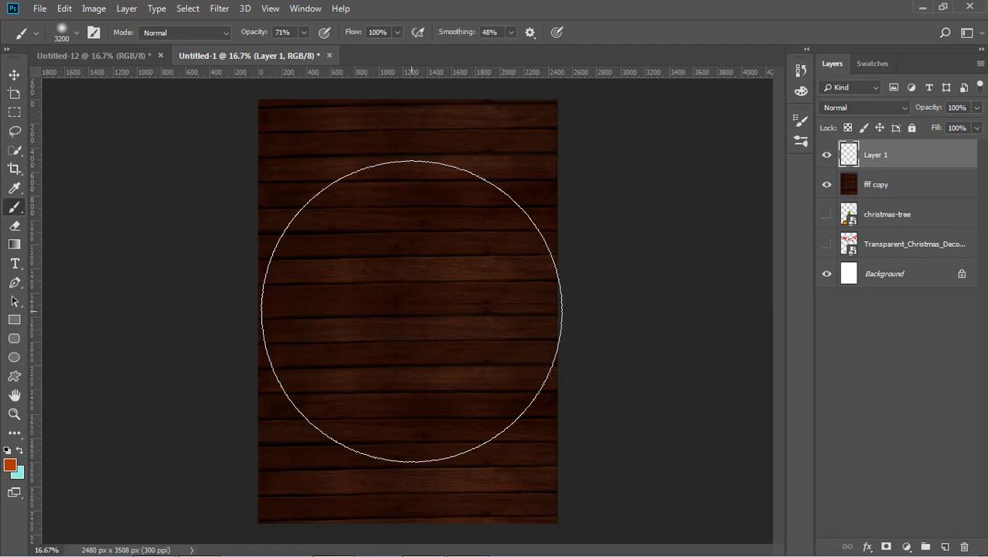
{"action": "left_click", "coordinate": [412, 311]}
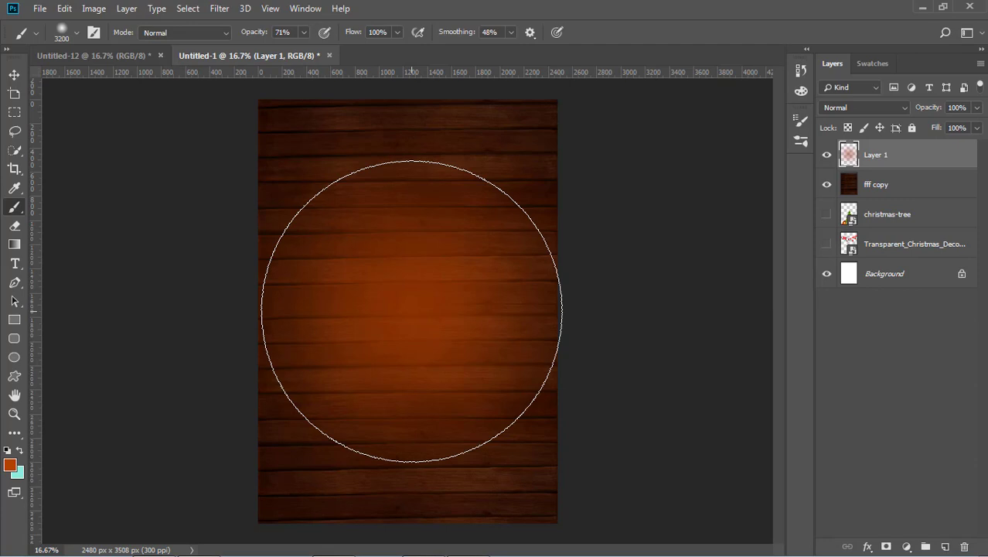
{"action": "left_click", "coordinate": [412, 311]}
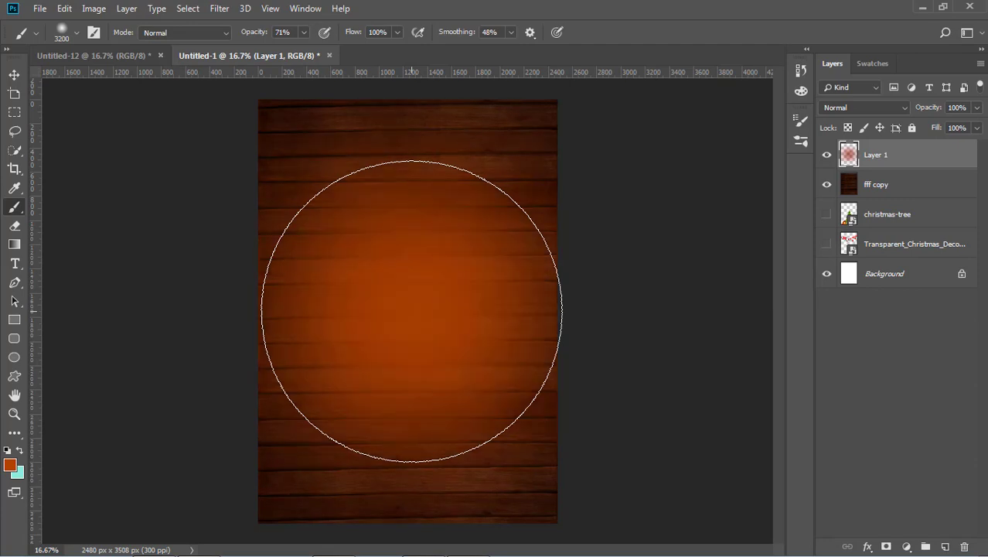
{"action": "key", "text": "ctrl+z"}
{"action": "key", "text": "ctrl+z"}
{"action": "key", "text": "ctrl+alt+z"}
{"action": "key", "text": "ctrl+alt+z"}
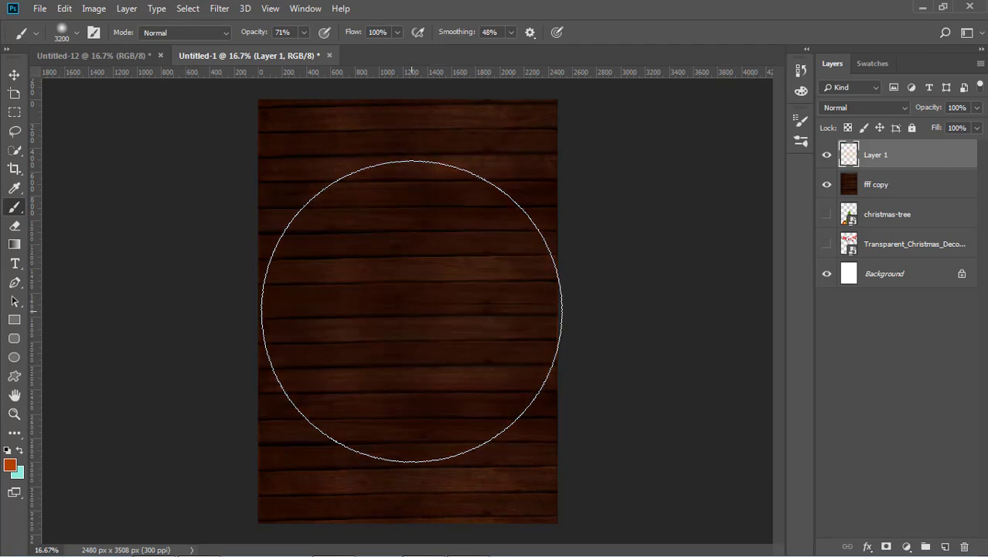
{"action": "left_click", "coordinate": [16, 76]}
{"action": "left_click", "coordinate": [437, 307]}
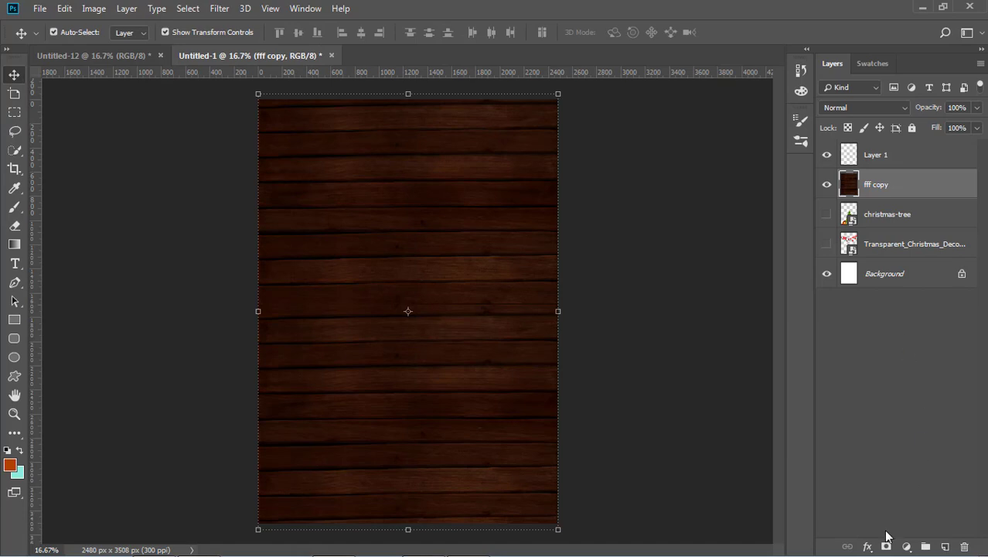
{"action": "left_click", "coordinate": [867, 547]}
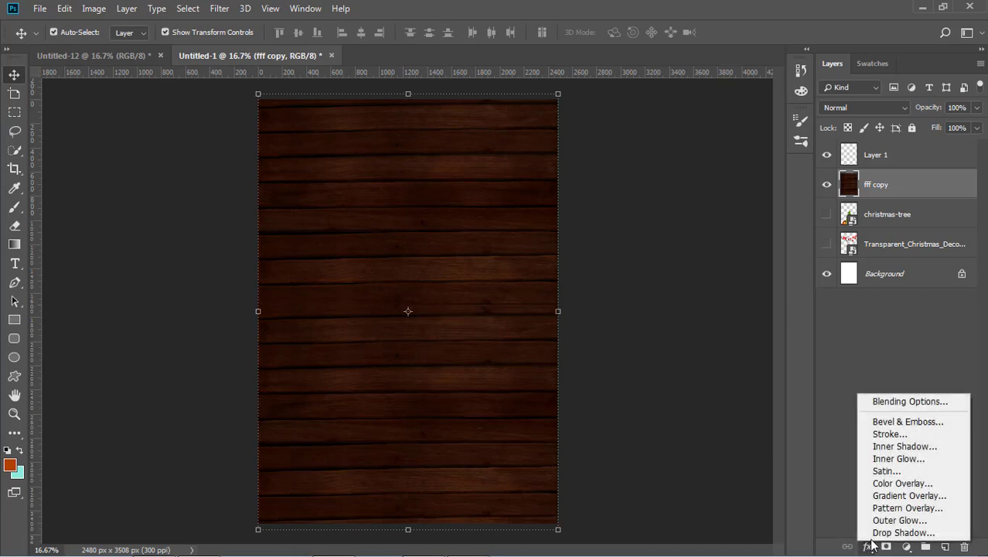
{"action": "left_click", "coordinate": [891, 496]}
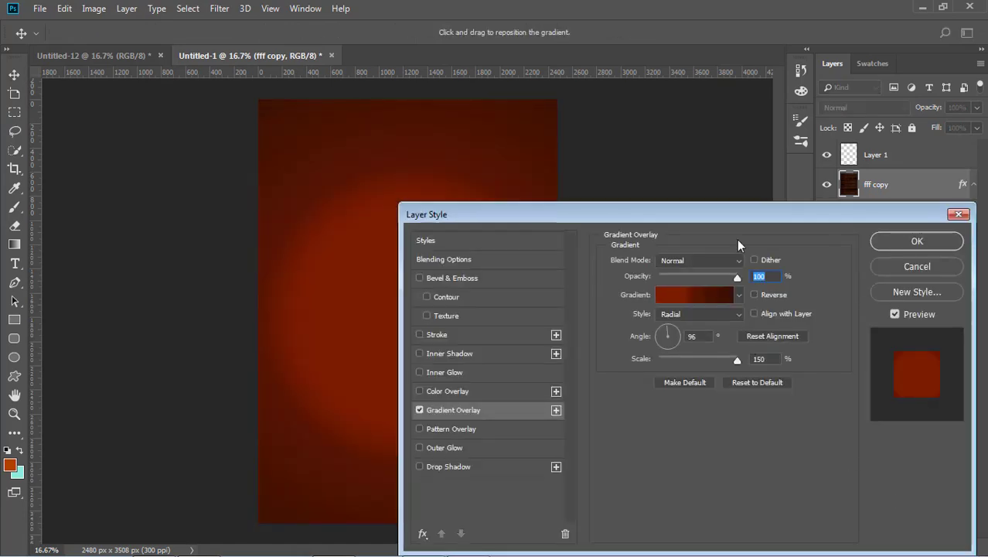
{"action": "left_click_drag", "start_coordinate": [747, 221], "coordinate": [731, 256]}
{"action": "left_click", "coordinate": [938, 304]}
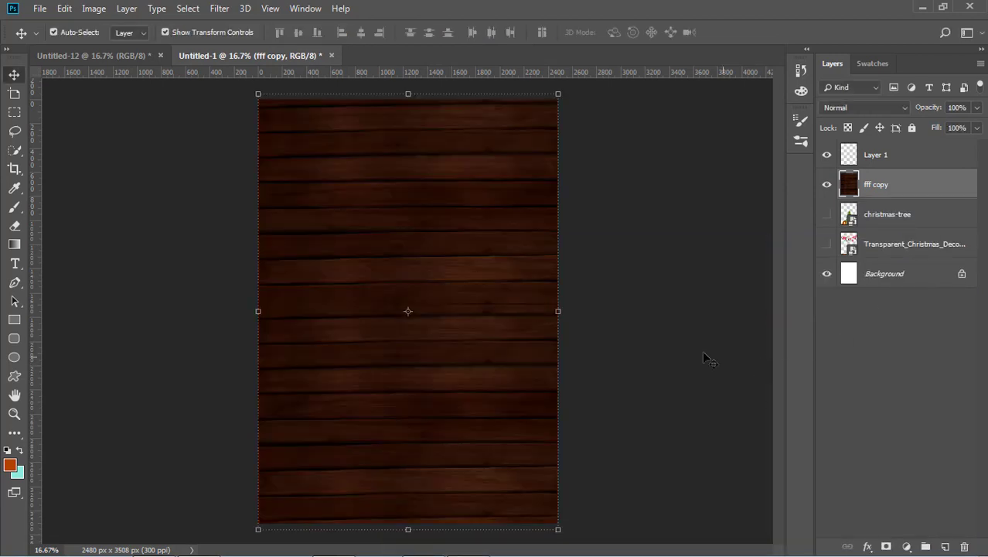
Try a soft orange glow at the centre of the wood layer with the Brush at size 3100 and 58% opacity
{"action": "left_click", "coordinate": [706, 355]}
{"action": "left_click", "coordinate": [507, 346]}
{"action": "left_click", "coordinate": [666, 346]}
{"action": "left_click", "coordinate": [438, 325]}
{"action": "left_click", "coordinate": [14, 225]}
{"action": "left_click", "coordinate": [14, 207]}
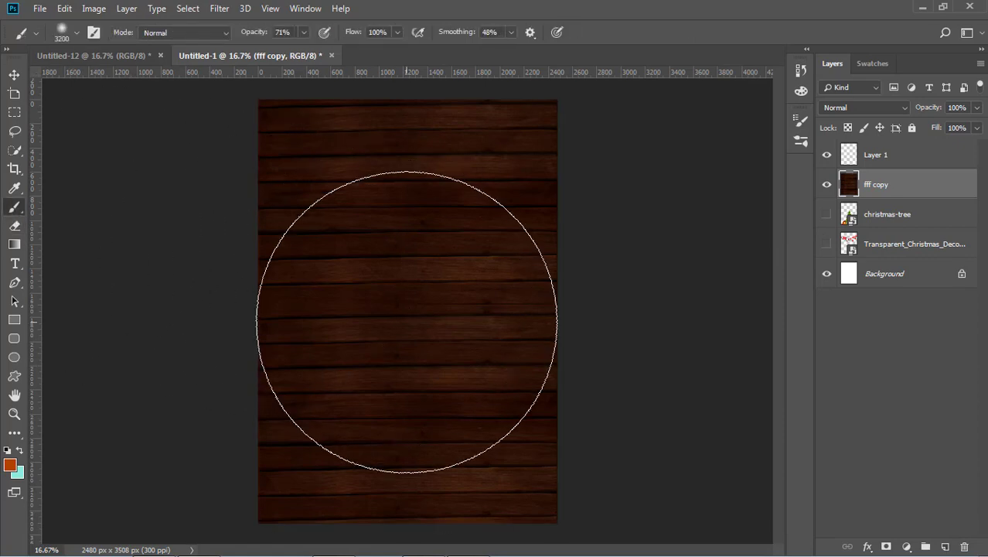
{"action": "key", "text": "bracketleft"}
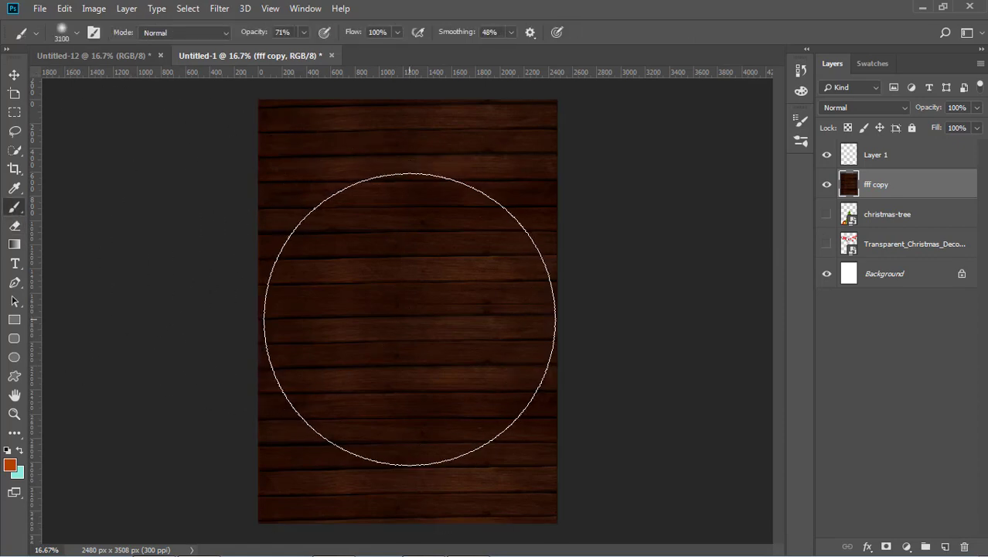
{"action": "left_click", "coordinate": [307, 32]}
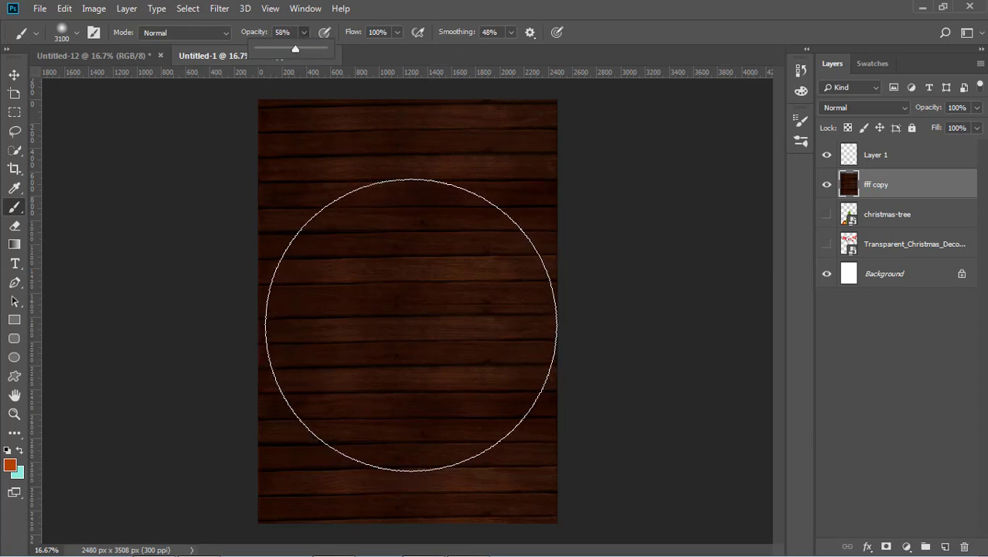
{"action": "left_click", "coordinate": [409, 322]}
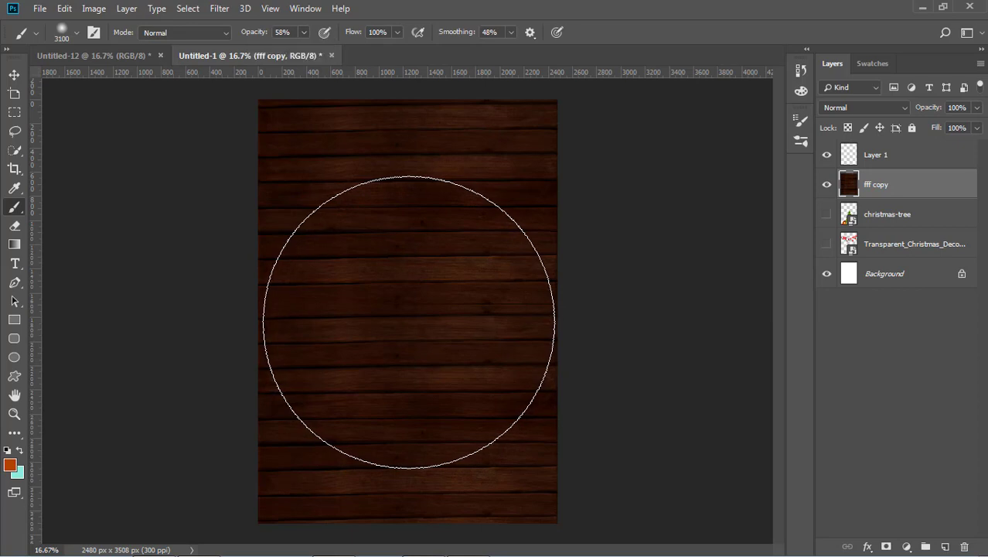
{"action": "left_click", "coordinate": [409, 322]}
Undo the brush glow, the added empty layer and the brightness and contrast change on the wood
{"action": "key", "text": "ctrl+z"}
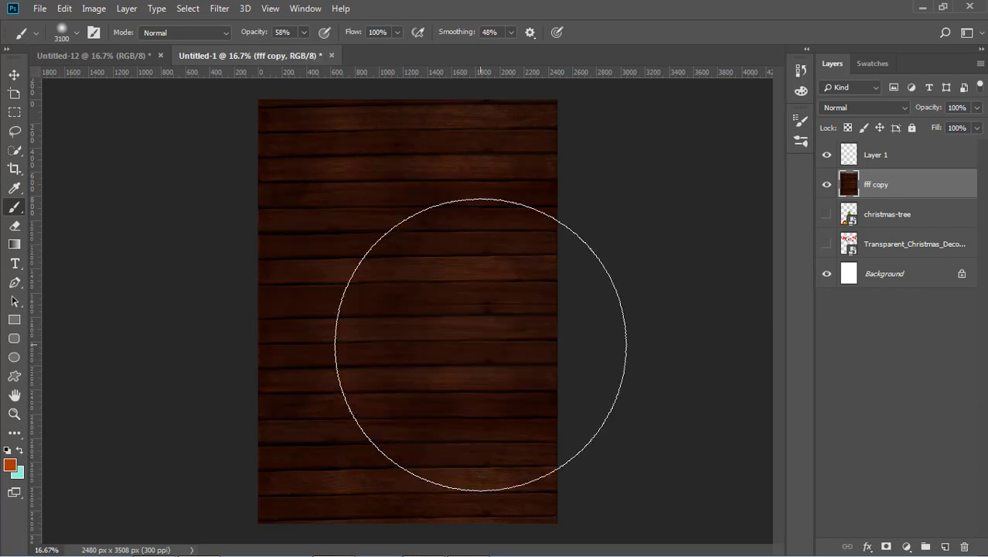
{"action": "key", "text": "ctrl+z"}
{"action": "key", "text": "ctrl+z"}
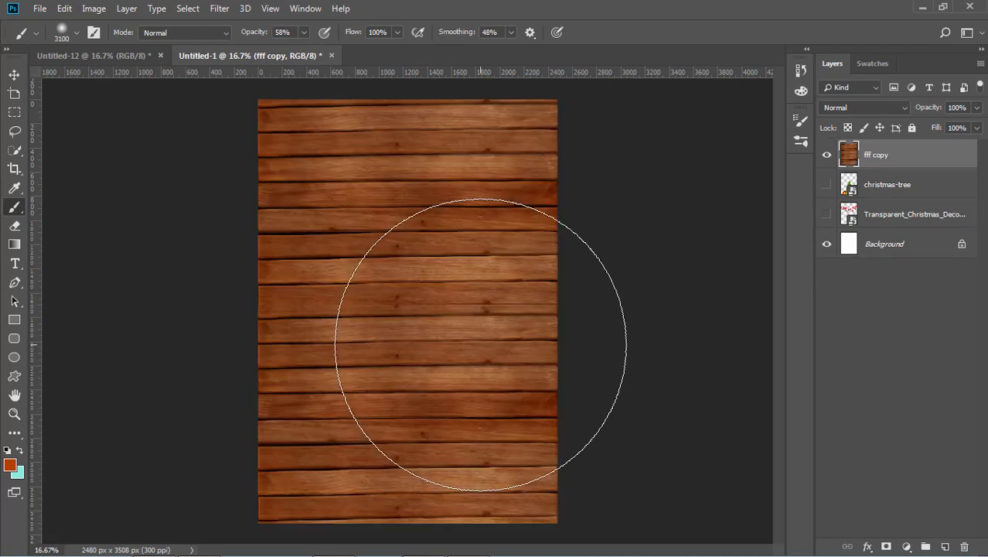
Darken the merged wood layer with Brightness/Contrast, using brightness -122 and contrast 100
{"action": "left_click", "coordinate": [15, 75]}
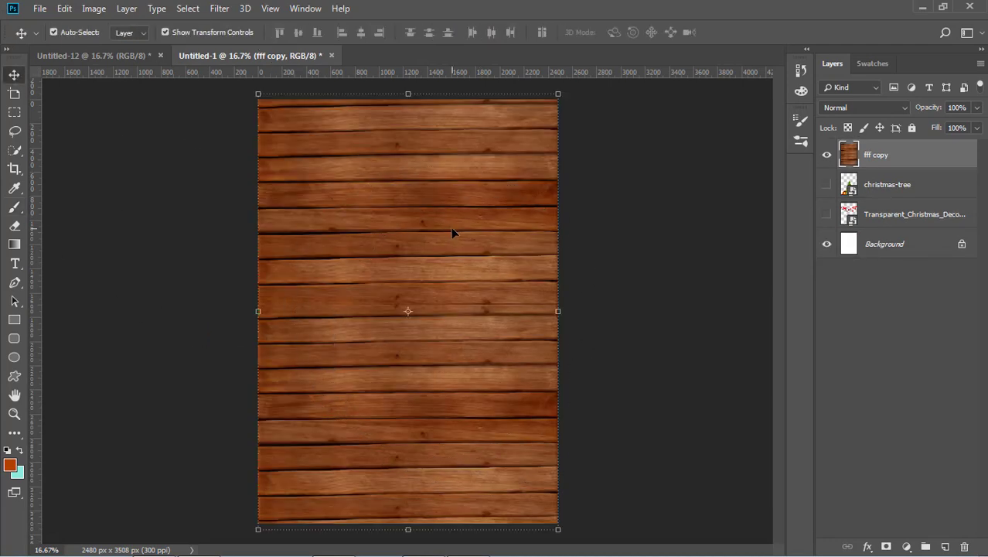
{"action": "left_click", "coordinate": [94, 8]}
{"action": "mouse_move", "coordinate": [127, 47]}
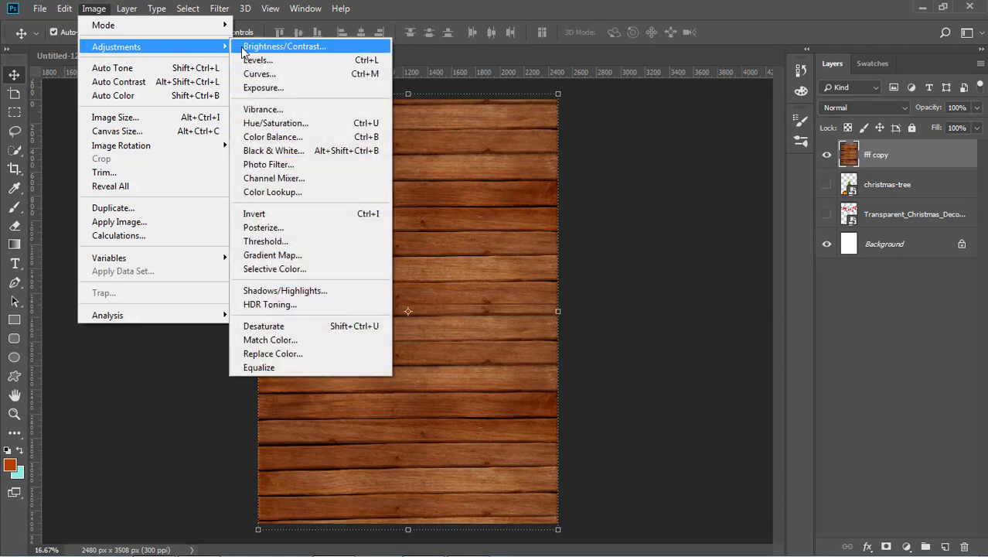
{"action": "left_click", "coordinate": [244, 48]}
{"action": "left_click_drag", "start_coordinate": [648, 235], "coordinate": [592, 234]}
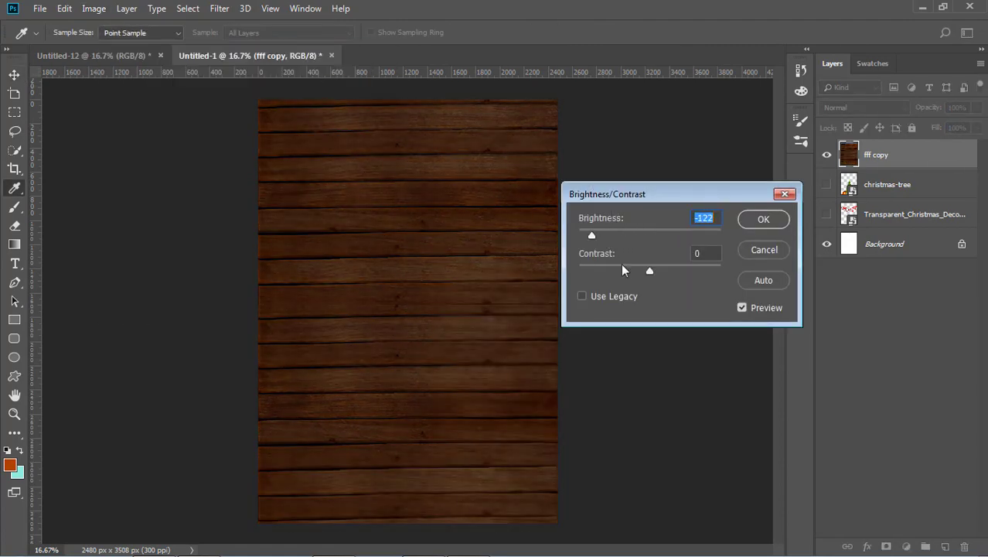
{"action": "left_click_drag", "start_coordinate": [651, 267], "coordinate": [725, 262]}
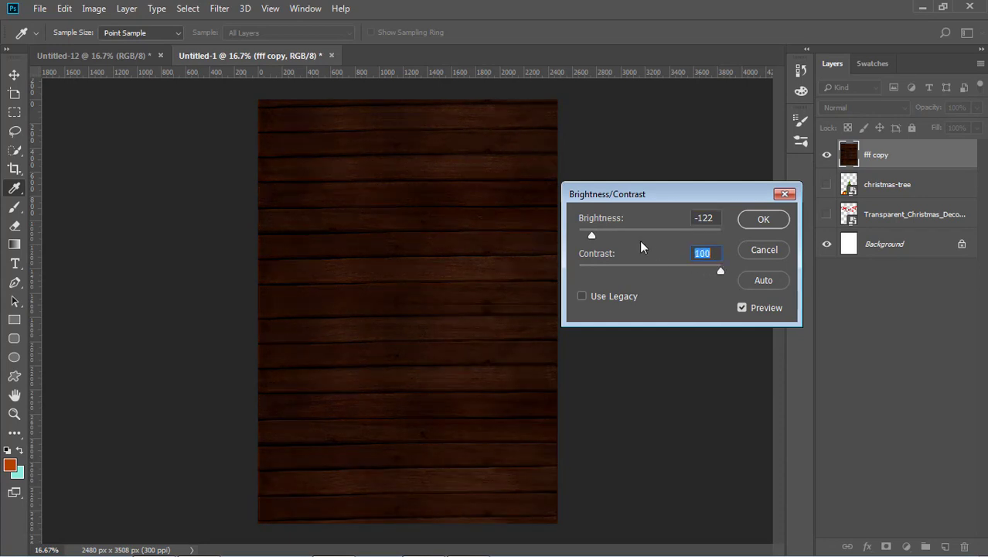
{"action": "mouse_move", "coordinate": [592, 233]}
{"action": "left_mouse_down"}
{"action": "mouse_move", "coordinate": [575, 234]}
{"action": "mouse_move", "coordinate": [592, 233]}
{"action": "left_mouse_up"}
{"action": "left_click", "coordinate": [762, 219]}
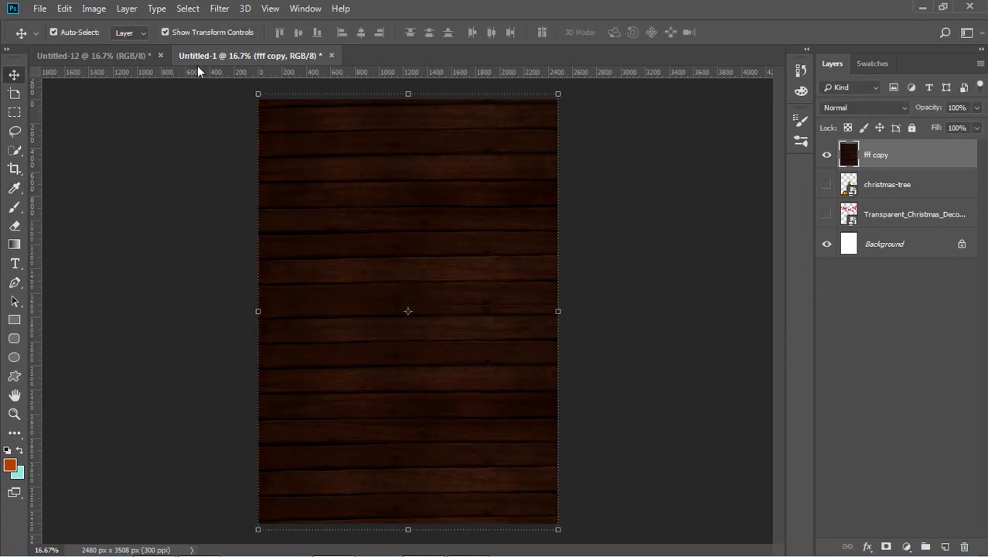
Deepen the wood layer with a two-point Curves adjustment, lowering the upper point to input 164, output 135
{"action": "left_click", "coordinate": [92, 8]}
{"action": "mouse_move", "coordinate": [130, 50]}
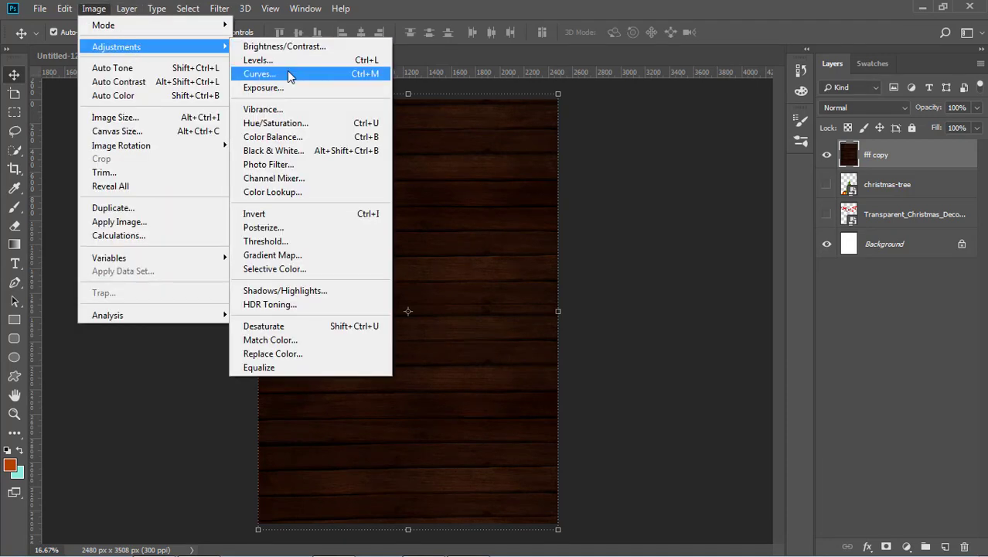
{"action": "left_click", "coordinate": [287, 71]}
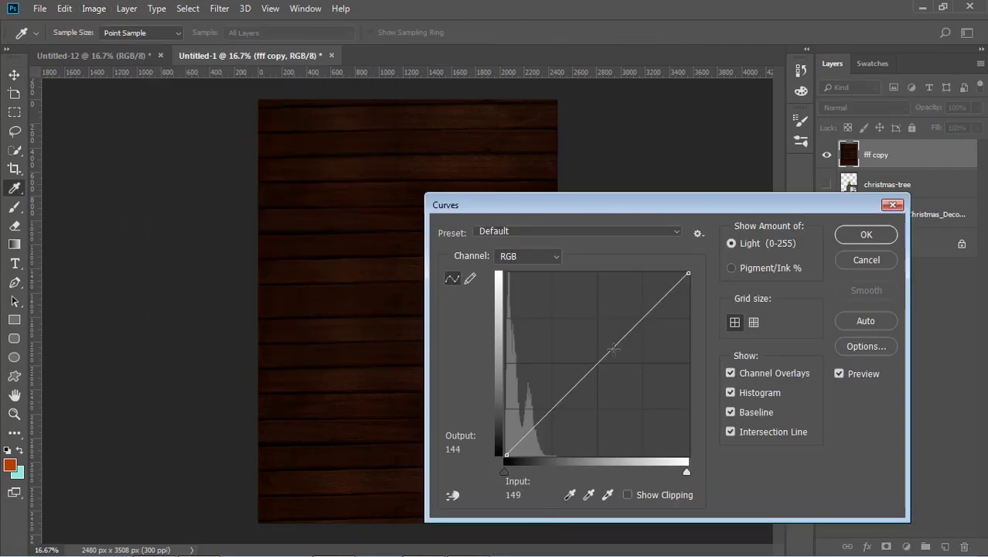
{"action": "left_click_drag", "start_coordinate": [619, 342], "coordinate": [619, 354]}
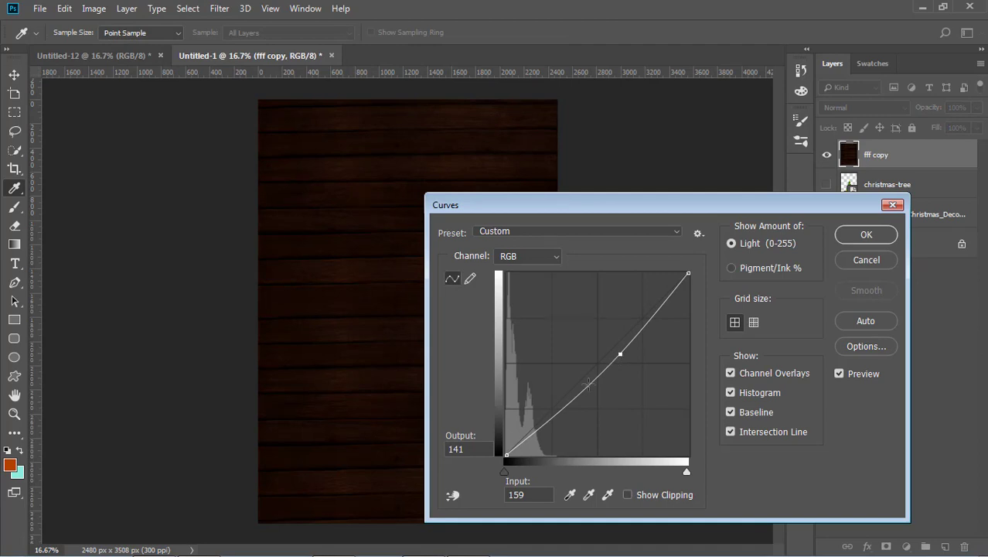
{"action": "mouse_move", "coordinate": [588, 385]}
{"action": "left_mouse_down"}
{"action": "mouse_move", "coordinate": [576, 376]}
{"action": "mouse_move", "coordinate": [586, 386]}
{"action": "left_mouse_up"}
{"action": "left_click_drag", "start_coordinate": [620, 353], "coordinate": [624, 359]}
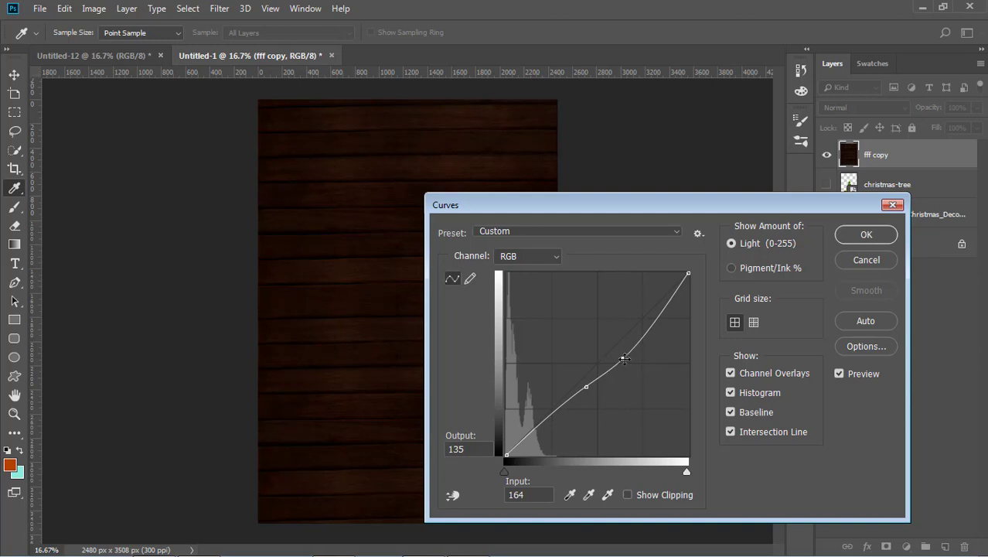
{"action": "left_click", "coordinate": [866, 235]}
{"action": "key", "text": "v"}
{"action": "left_click", "coordinate": [530, 325]}
{"action": "left_click", "coordinate": [474, 325]}
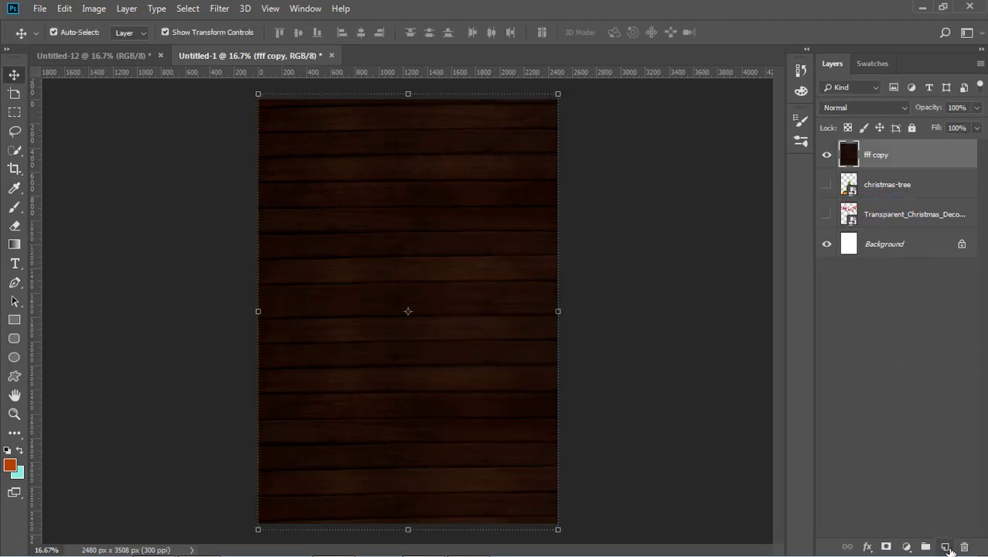
Paint a soft orange glow at the page centre on a new layer with the Brush at size 3100 and 58% opacity
{"action": "left_click", "coordinate": [946, 548]}
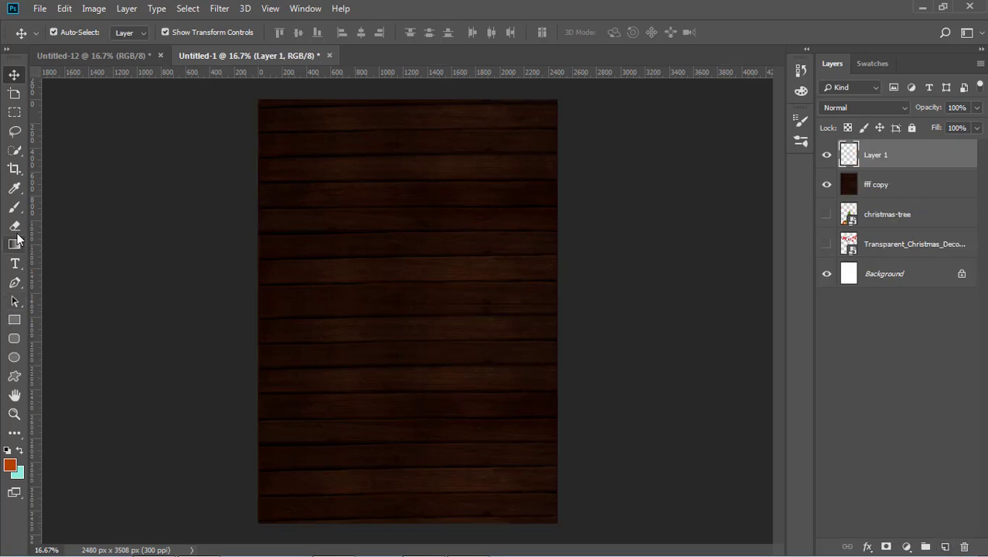
{"action": "left_click", "coordinate": [14, 207]}
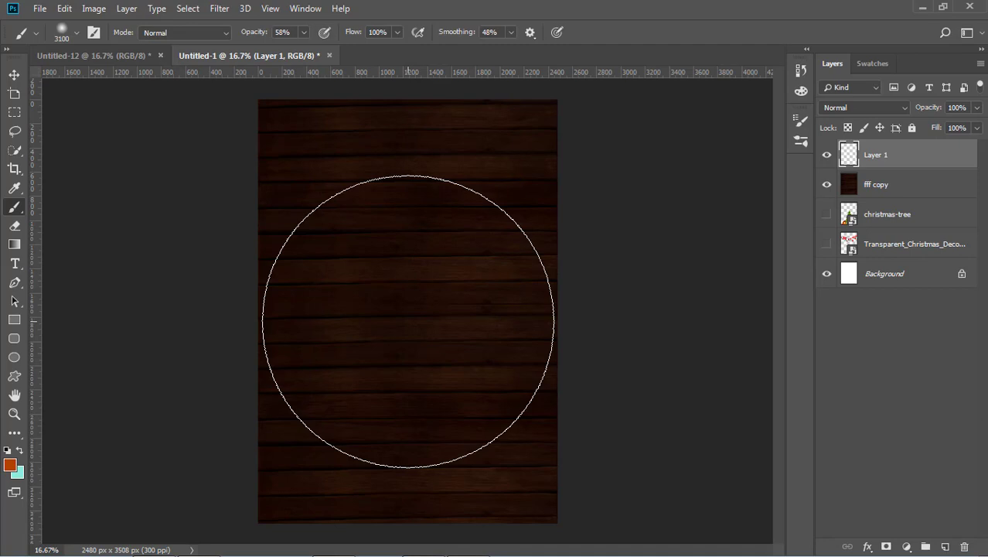
{"action": "left_click", "coordinate": [408, 322]}
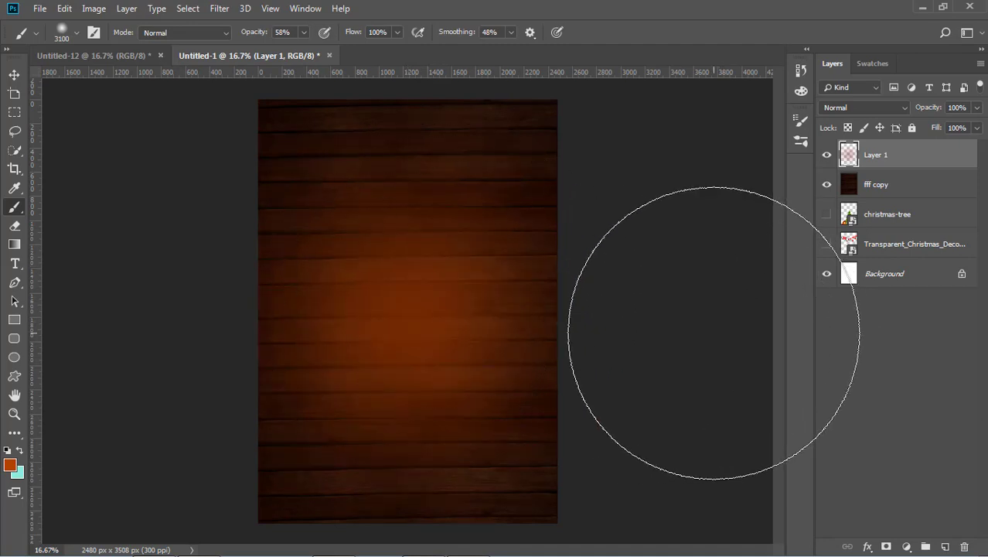
Shift the glow layer slightly left and stretch its width to 101.69% so it reaches the page's right edge
{"action": "left_click", "coordinate": [14, 74]}
{"action": "left_click", "coordinate": [121, 169]}
{"action": "left_click_drag", "start_coordinate": [397, 294], "coordinate": [393, 292]}
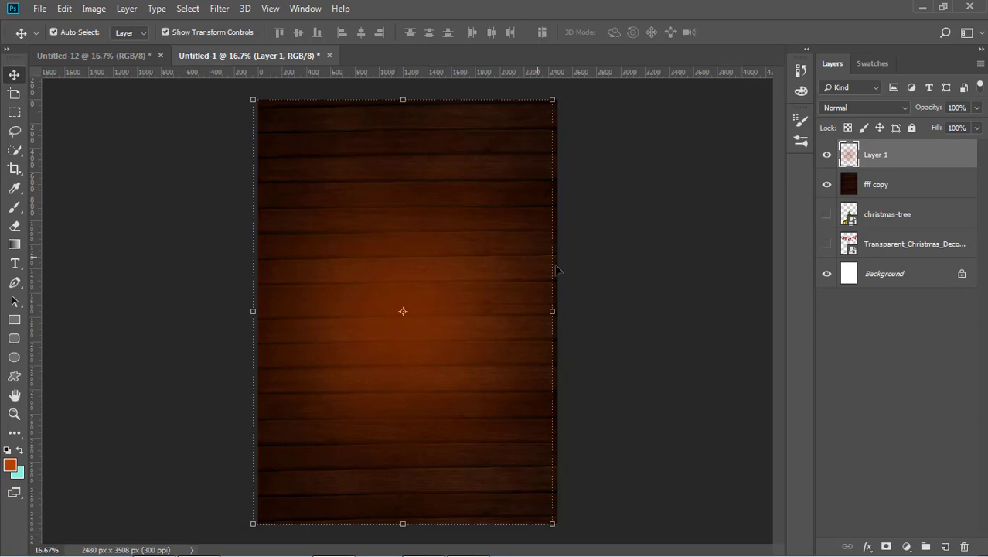
{"action": "left_click_drag", "start_coordinate": [558, 308], "coordinate": [563, 305]}
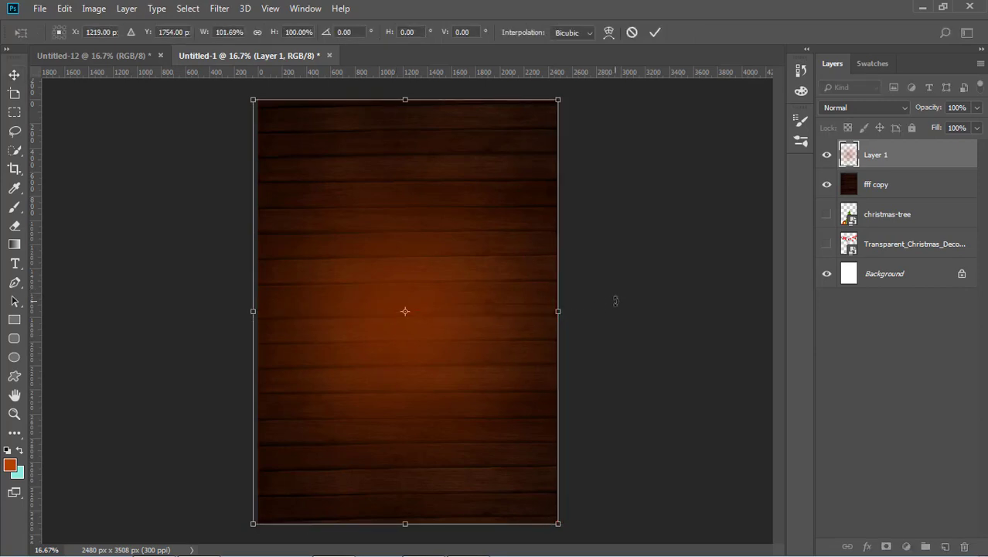
{"action": "key", "text": "Return"}
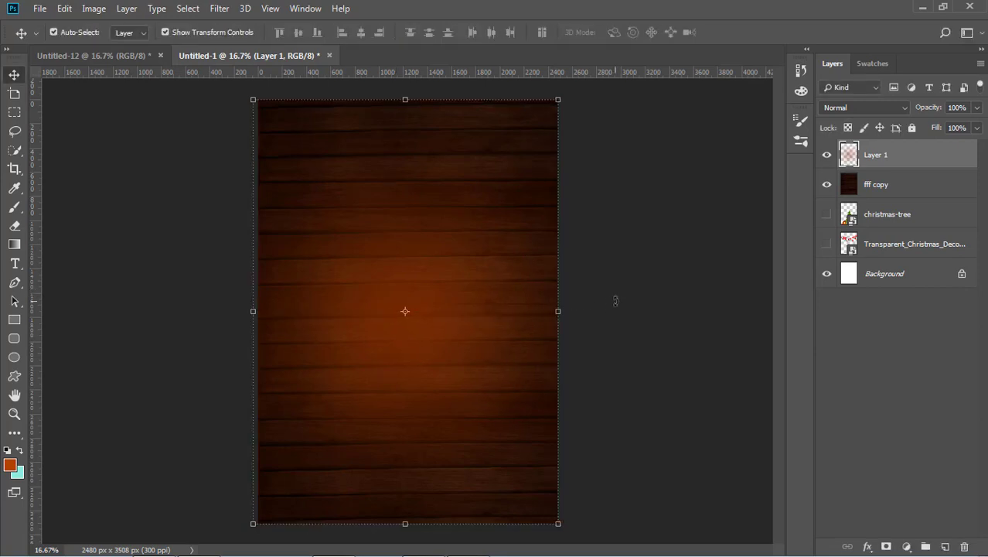
{"action": "left_click", "coordinate": [616, 301]}
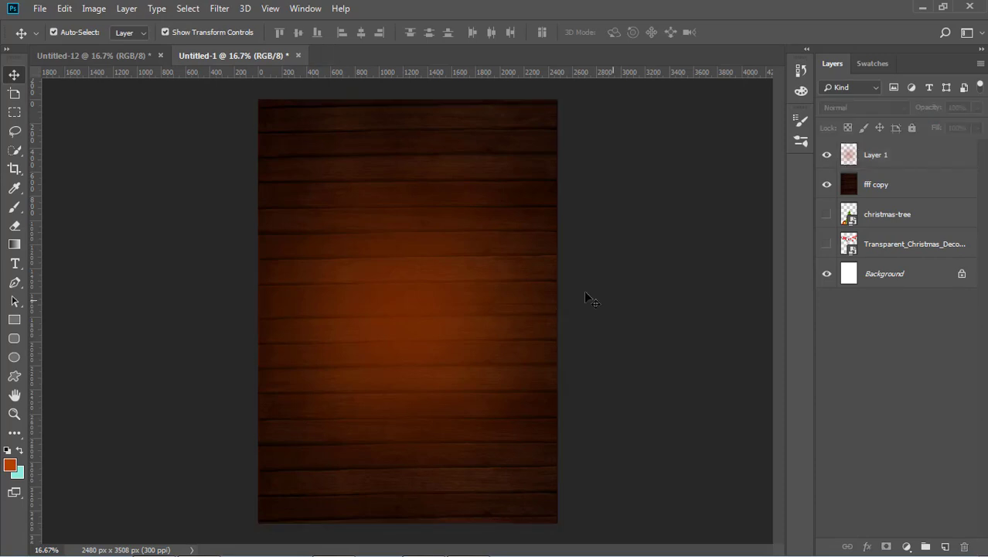
{"action": "left_click", "coordinate": [468, 261]}
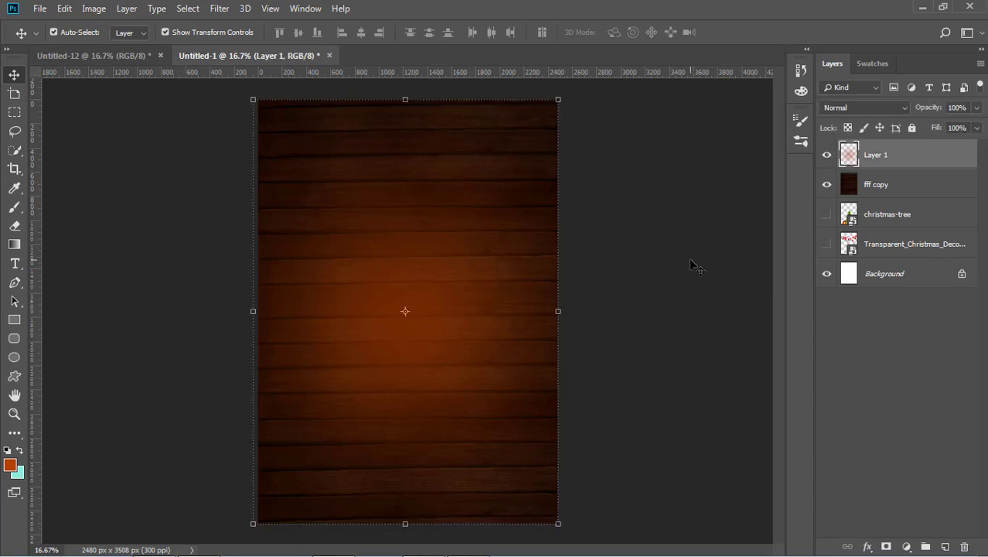
Try erasing the glow across the upper planks with a size 150 Eraser, and undo the stroke
{"action": "left_click", "coordinate": [17, 223]}
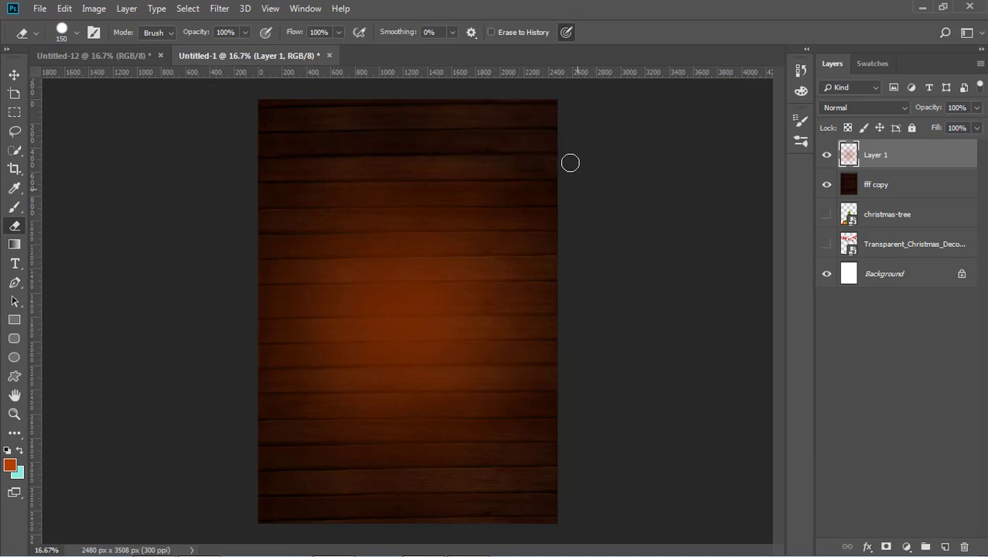
{"action": "left_click_drag", "start_coordinate": [267, 190], "coordinate": [539, 191]}
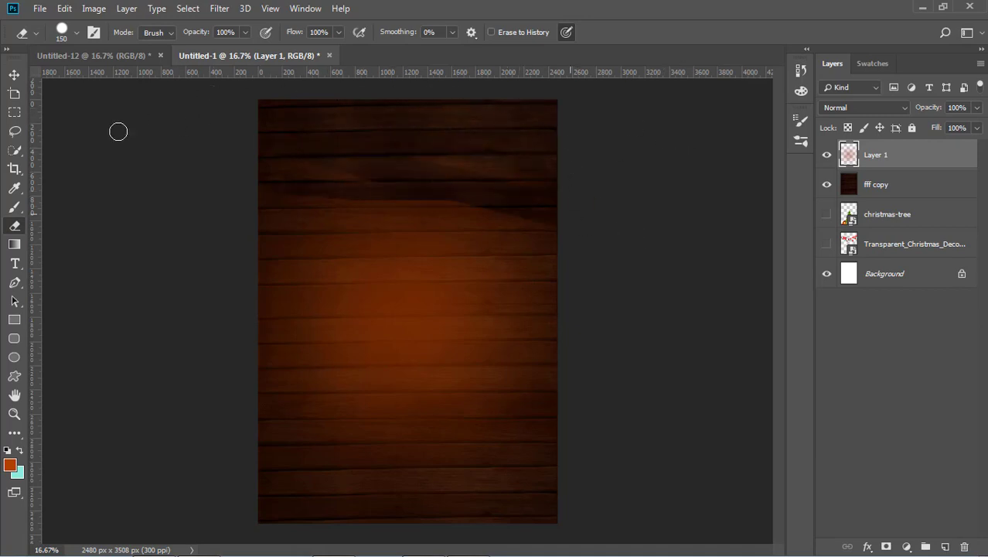
{"action": "key", "text": "ctrl+z"}
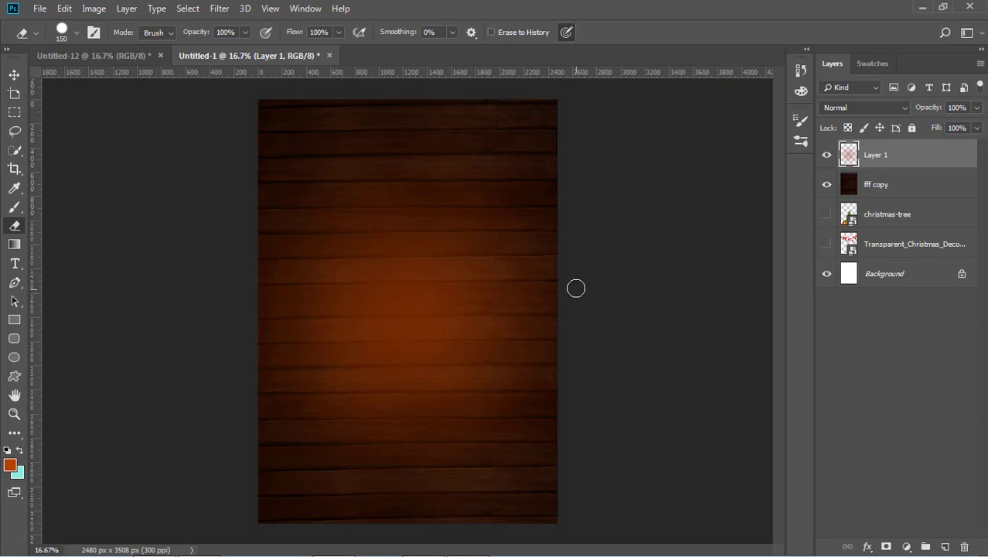
Try the Multiply, Hard Light and Overlay blend modes on the glow layer, and return it to Normal
{"action": "left_click", "coordinate": [14, 75]}
{"action": "left_click", "coordinate": [158, 184]}
{"action": "left_click", "coordinate": [928, 158]}
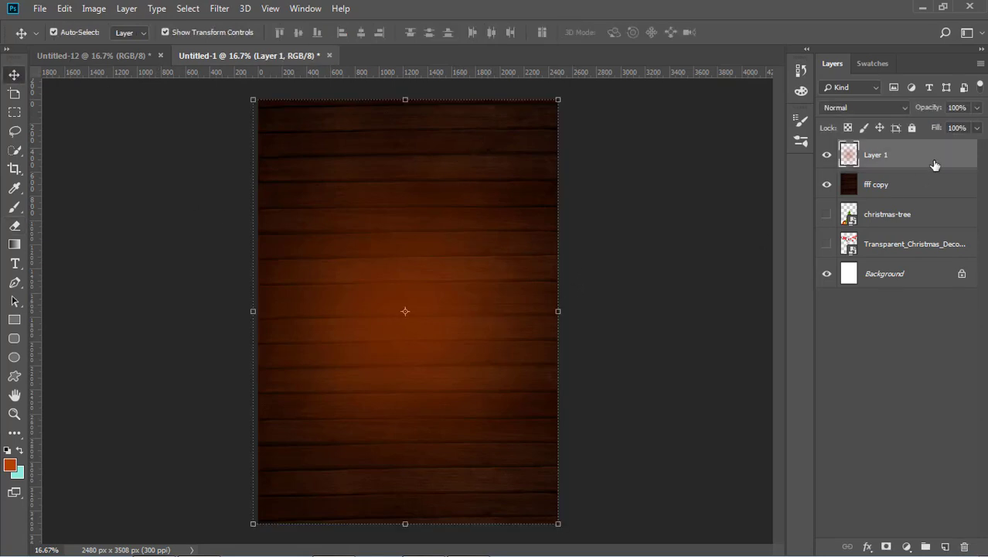
{"action": "left_click", "coordinate": [977, 108]}
{"action": "mouse_move", "coordinate": [977, 124]}
{"action": "left_mouse_down"}
{"action": "mouse_move", "coordinate": [930, 129]}
{"action": "mouse_move", "coordinate": [982, 129]}
{"action": "left_mouse_up"}
{"action": "left_click", "coordinate": [900, 108]}
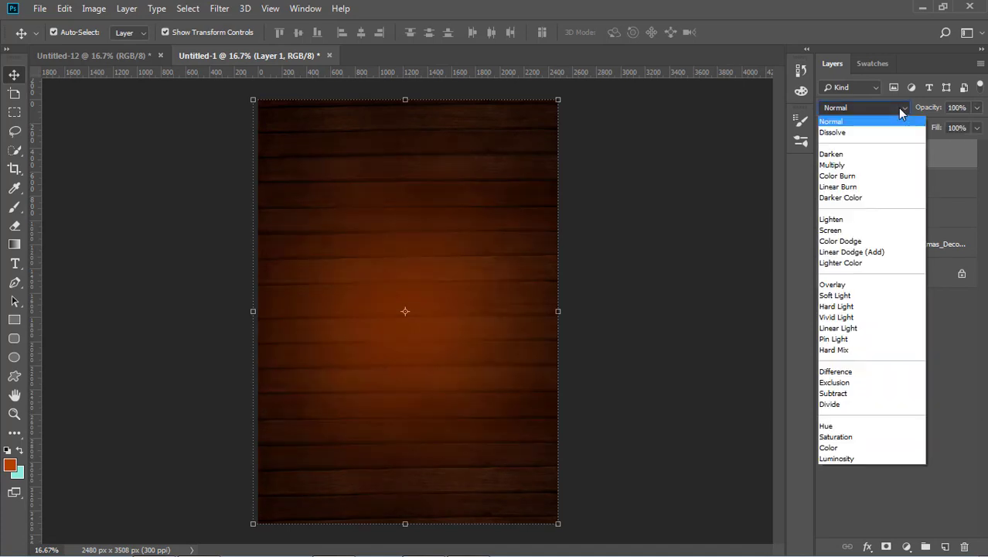
{"action": "left_click", "coordinate": [856, 165]}
{"action": "left_click", "coordinate": [858, 108]}
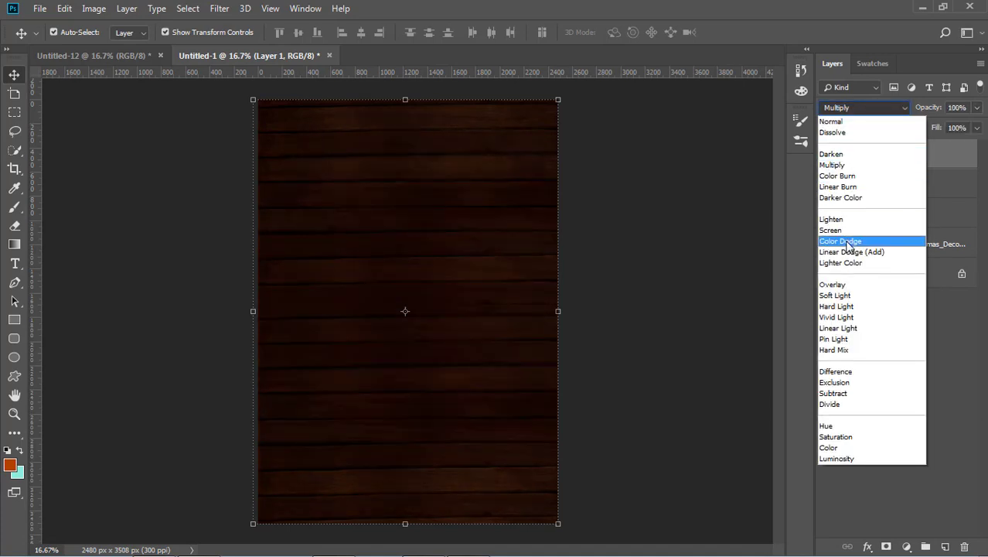
{"action": "left_click", "coordinate": [844, 307]}
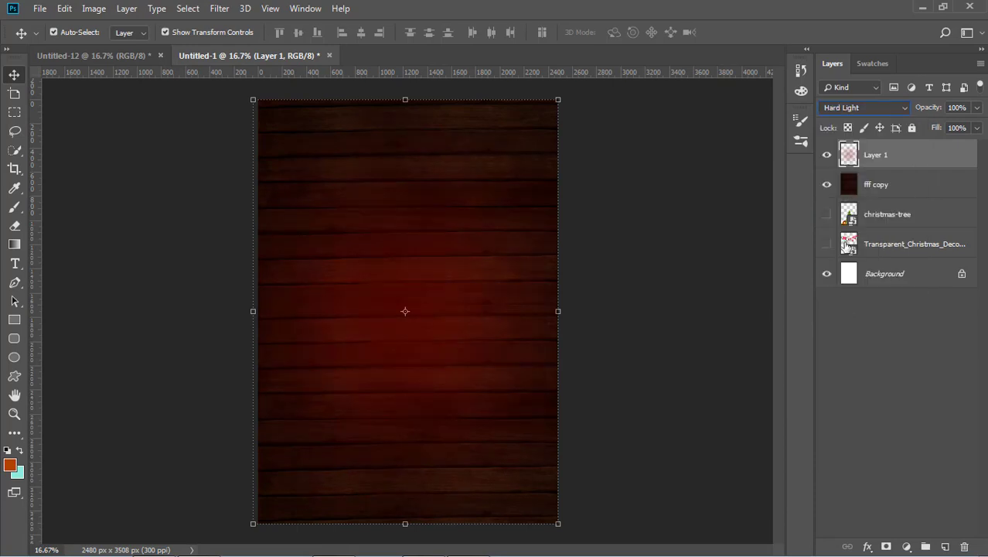
{"action": "left_click", "coordinate": [857, 108]}
{"action": "left_click", "coordinate": [848, 285]}
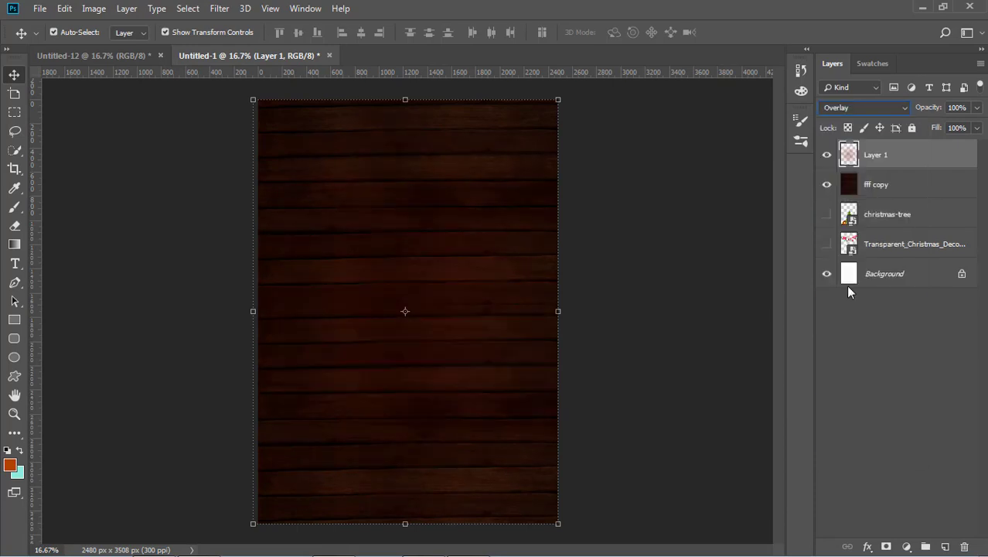
{"action": "left_click", "coordinate": [858, 108]}
{"action": "left_click", "coordinate": [832, 122]}
{"action": "left_click", "coordinate": [717, 300]}
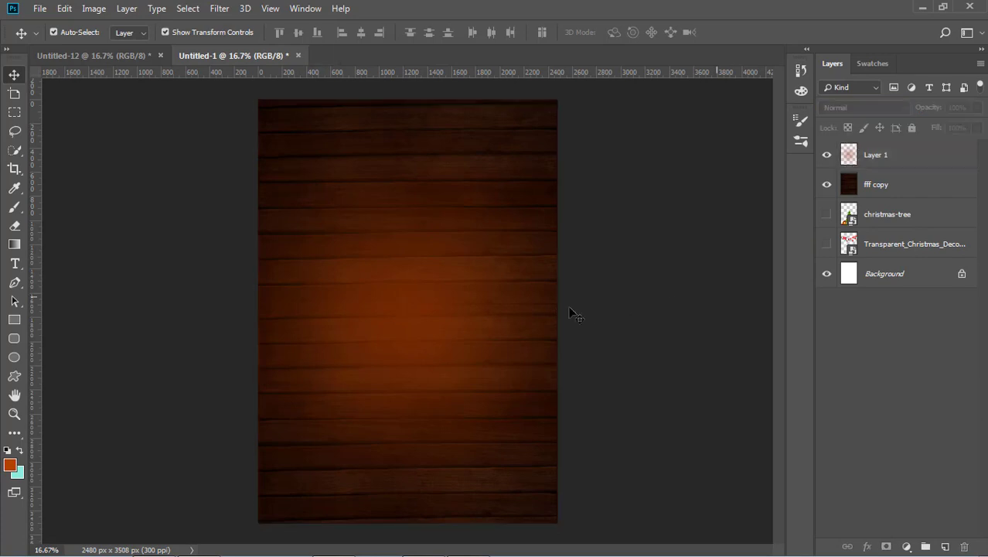
{"action": "left_click", "coordinate": [445, 306]}
{"action": "left_click", "coordinate": [617, 263]}
Show the christmas-tree layer, bring it above the glow layer, and move the tree up on the page
{"action": "left_click", "coordinate": [828, 215]}
{"action": "left_click_drag", "start_coordinate": [835, 213], "coordinate": [862, 172]}
{"action": "left_click_drag", "start_coordinate": [907, 194], "coordinate": [903, 144]}
{"action": "left_click_drag", "start_coordinate": [457, 429], "coordinate": [450, 357]}
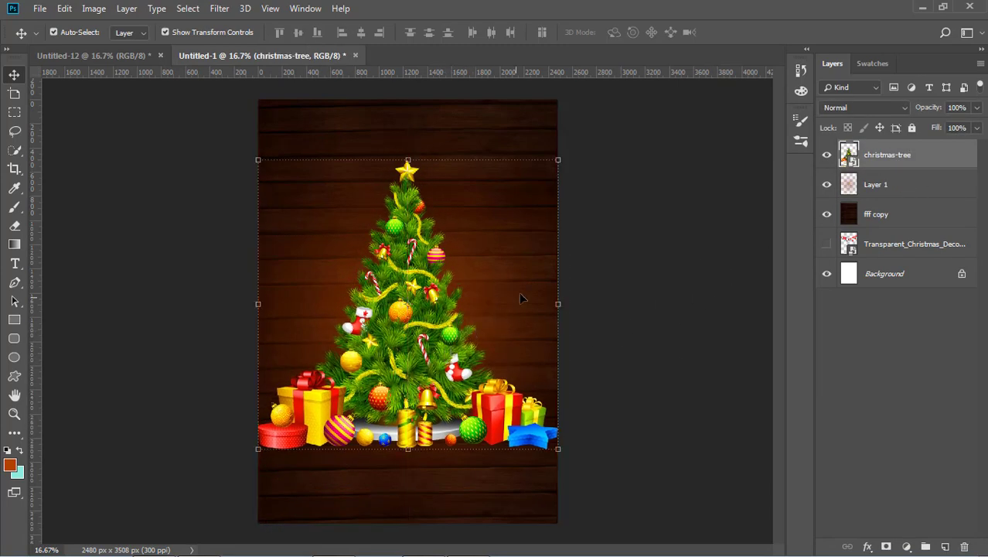
Enlarge the Christmas tree slightly beyond the page width and nudge it left to centre it
{"action": "left_click_drag", "start_coordinate": [259, 449], "coordinate": [248, 458]}
{"action": "left_click_drag", "start_coordinate": [558, 460], "coordinate": [570, 463]}
{"action": "key", "text": "Return"}
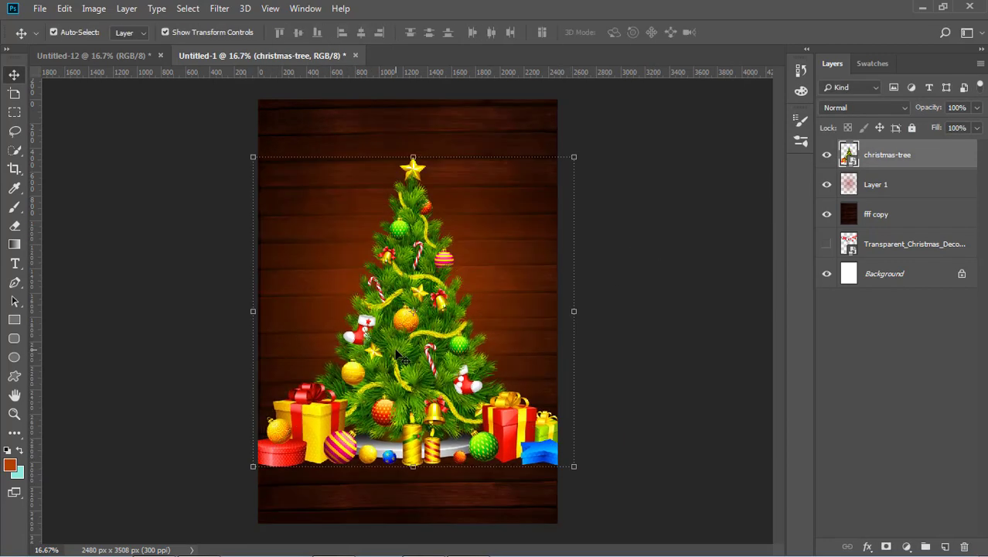
{"action": "key", "text": "shift+Left"}
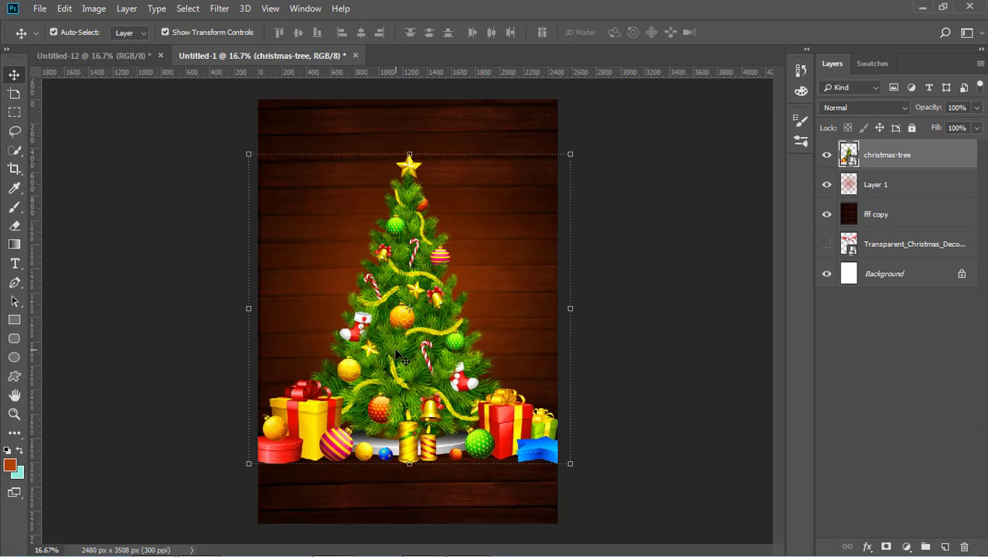
Reposition the orange glow layer slightly lower behind the Christmas tree
{"action": "left_click", "coordinate": [718, 323]}
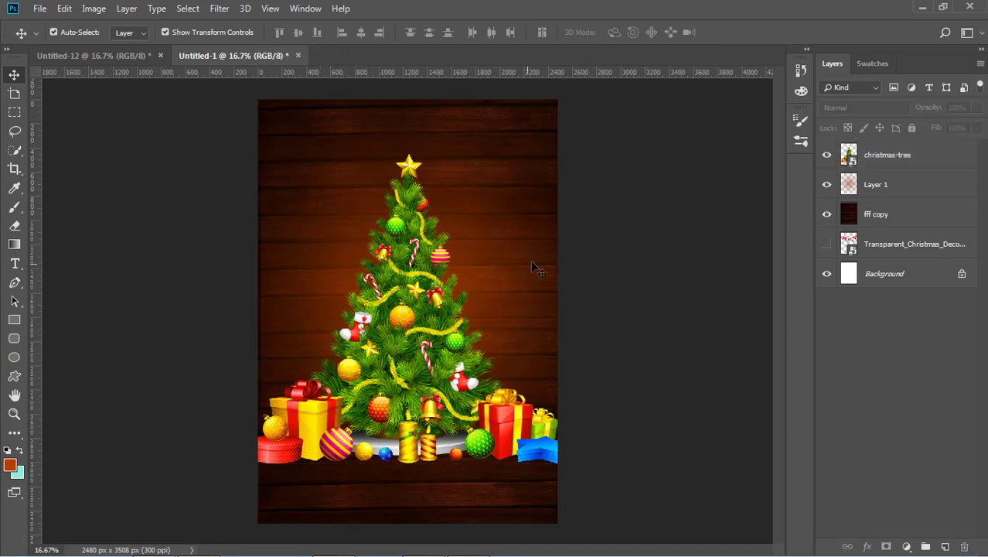
{"action": "left_click", "coordinate": [519, 241]}
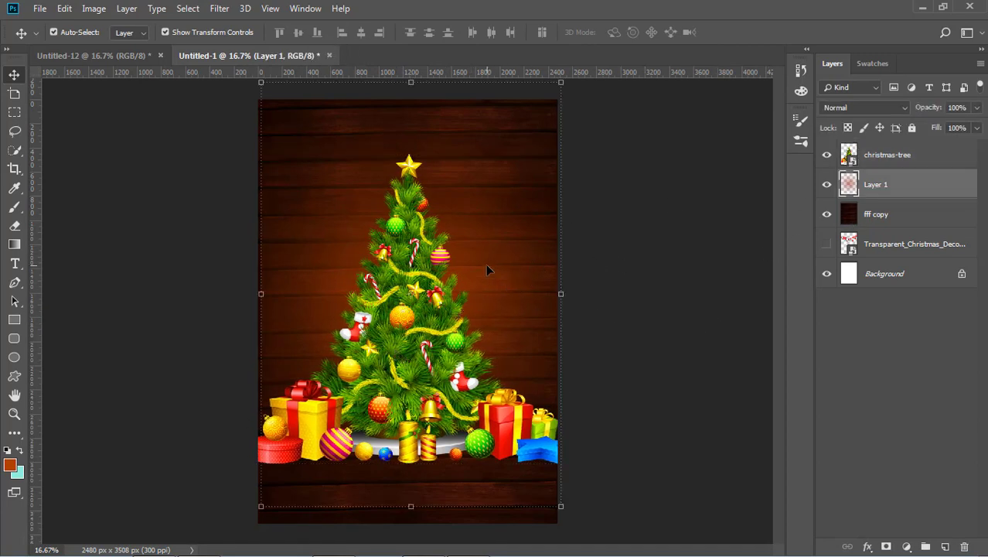
{"action": "left_click_drag", "start_coordinate": [487, 269], "coordinate": [484, 281]}
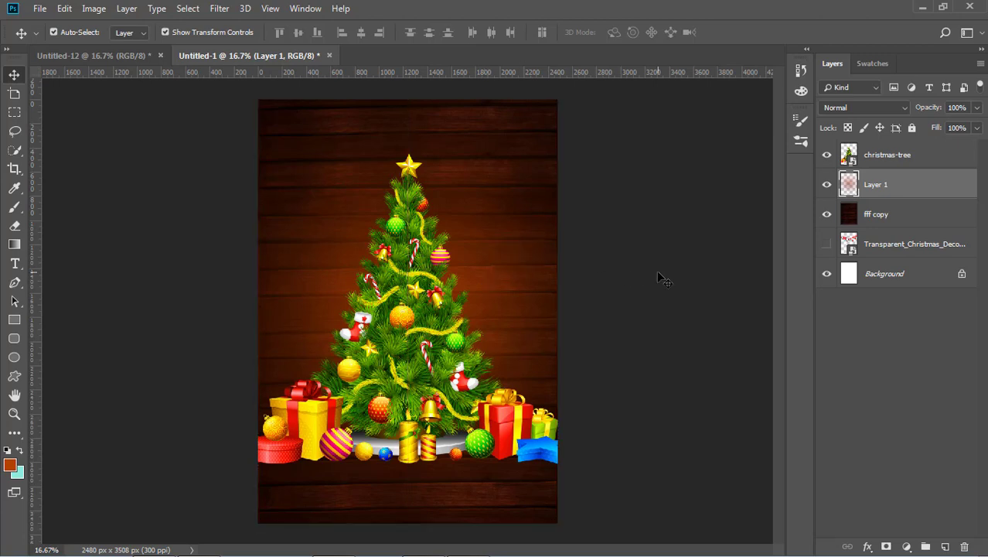
Duplicate the christmas-tree layer
{"action": "key", "text": "alt+bracketright"}
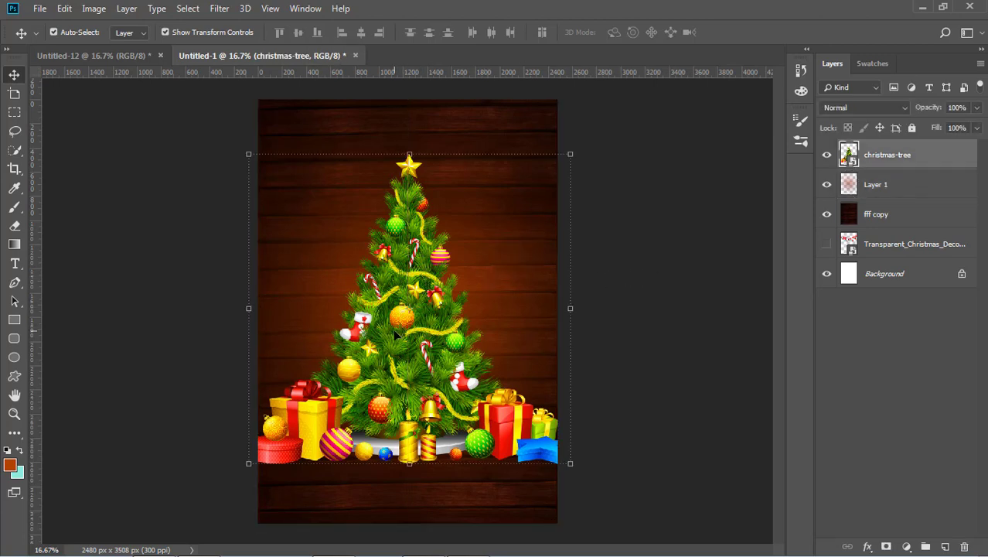
{"action": "left_click", "coordinate": [867, 547]}
{"action": "left_click", "coordinate": [901, 469]}
{"action": "key", "text": "ctrl+j"}
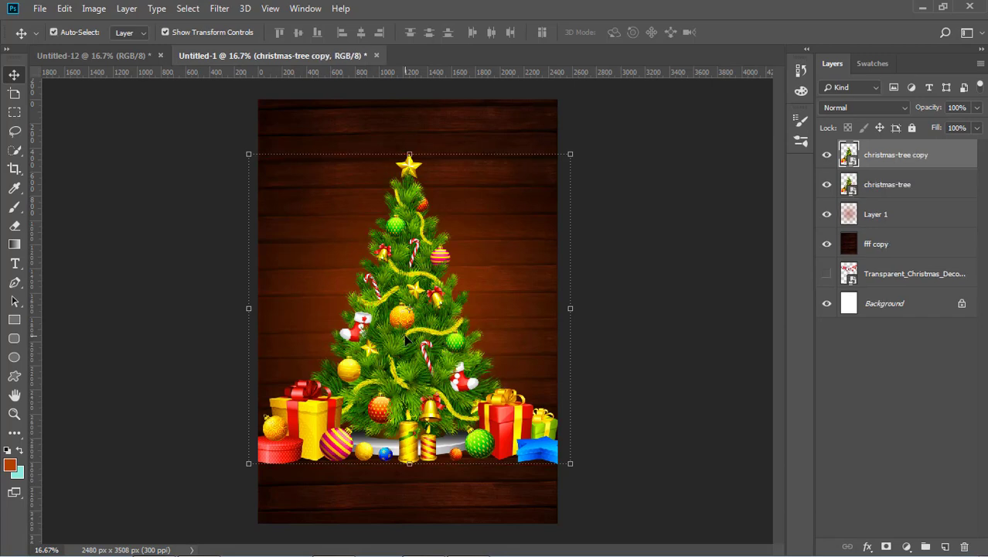
Add a drop shadow to the lower christmas-tree layer with opacity 45%, distance 45 px, spread 43% and size 16 px
{"action": "left_click", "coordinate": [887, 187]}
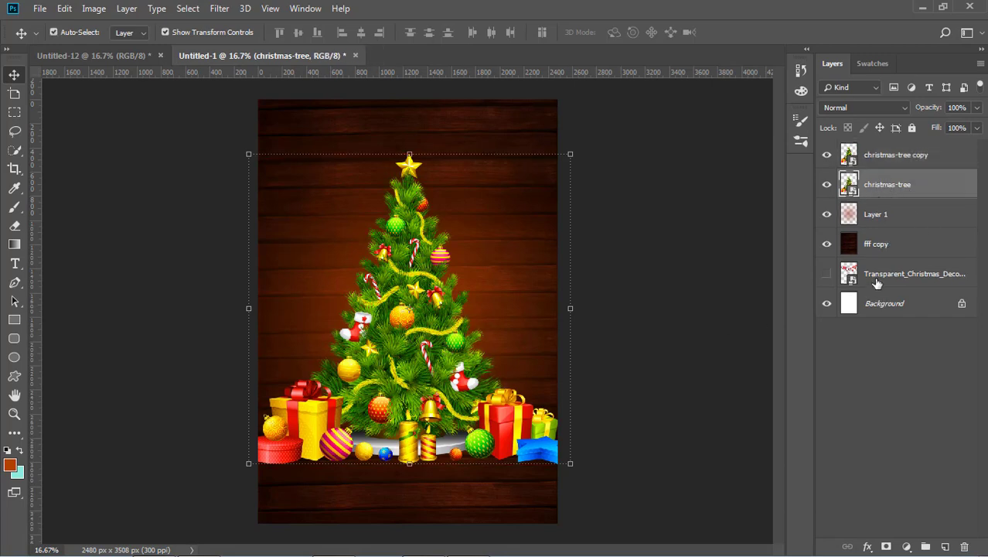
{"action": "left_click", "coordinate": [868, 547]}
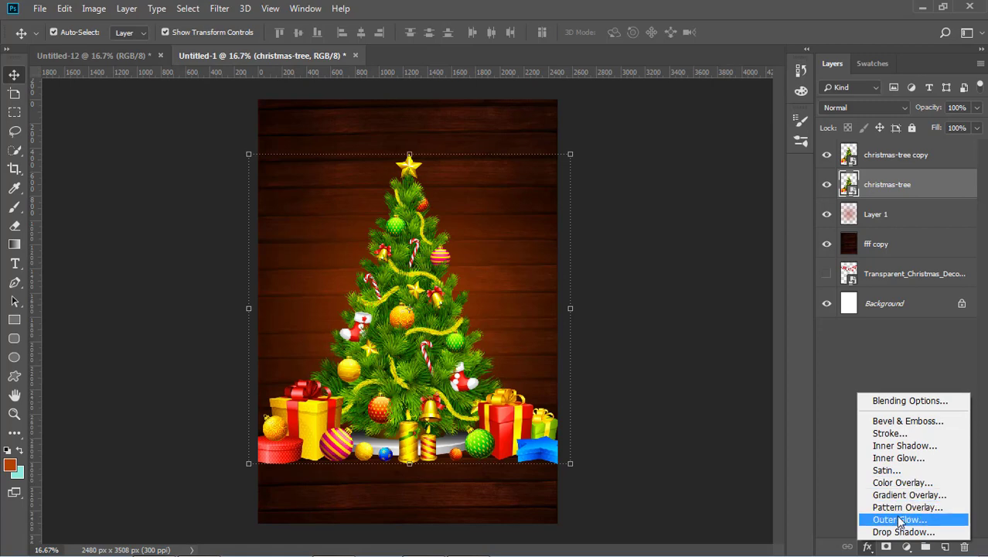
{"action": "left_click", "coordinate": [904, 532]}
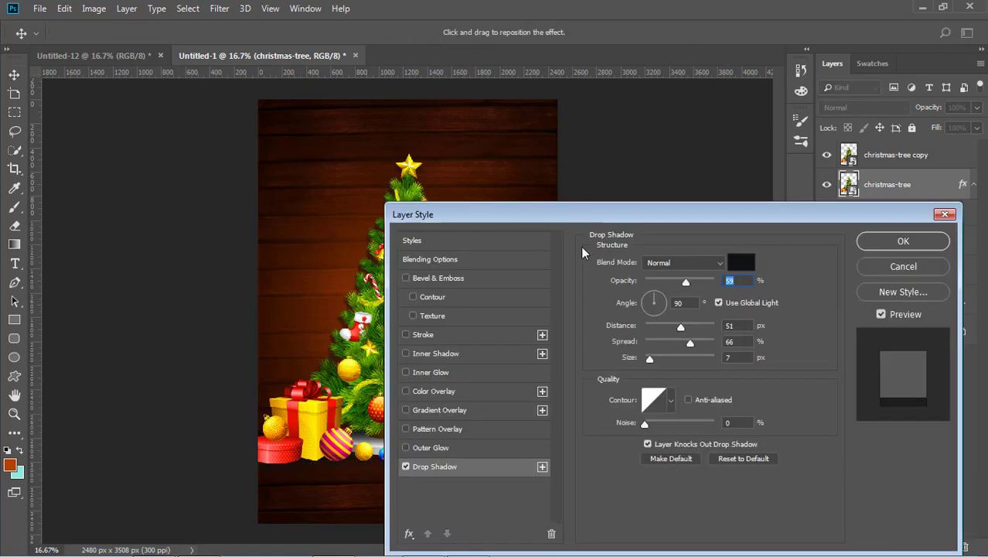
{"action": "left_click_drag", "start_coordinate": [588, 228], "coordinate": [777, 215]}
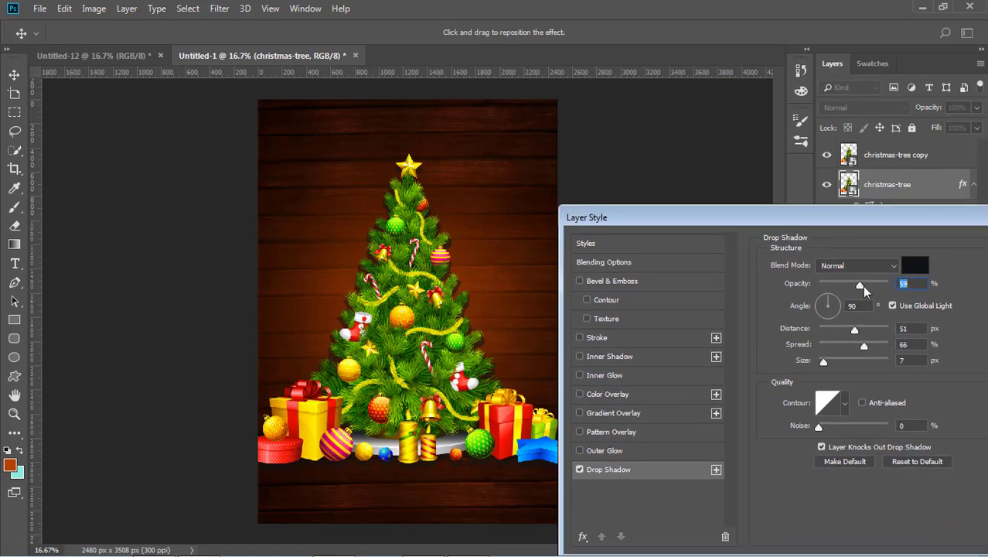
{"action": "mouse_move", "coordinate": [863, 285]}
{"action": "left_mouse_down"}
{"action": "mouse_move", "coordinate": [873, 283]}
{"action": "mouse_move", "coordinate": [862, 286]}
{"action": "left_mouse_up"}
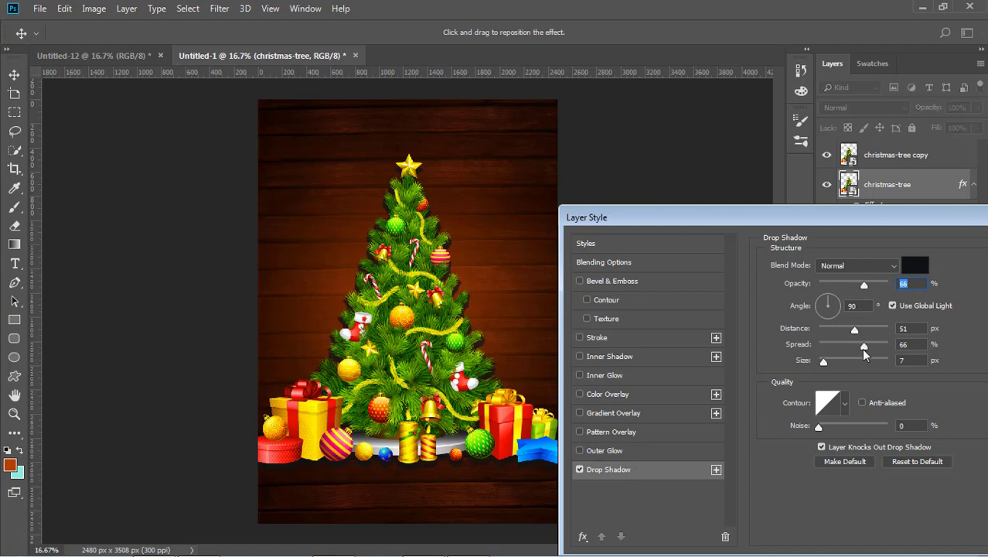
{"action": "left_click_drag", "start_coordinate": [824, 363], "coordinate": [850, 329]}
{"action": "left_click_drag", "start_coordinate": [858, 292], "coordinate": [851, 292]}
{"action": "left_click_drag", "start_coordinate": [866, 222], "coordinate": [679, 227]}
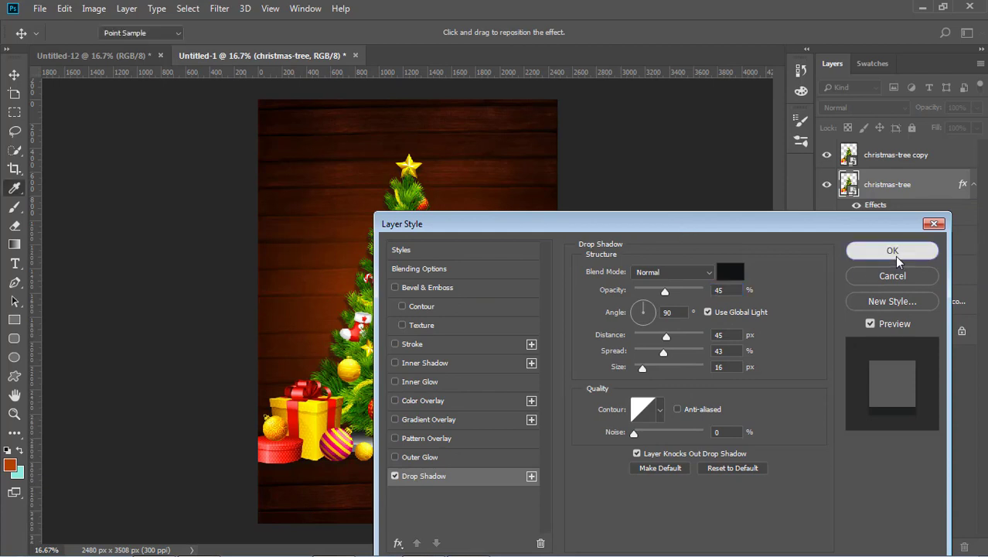
{"action": "left_click", "coordinate": [891, 249]}
Rasterize the lower christmas-tree layer and erase along its bottom edge at the base of the gifts
{"action": "left_click", "coordinate": [889, 184]}
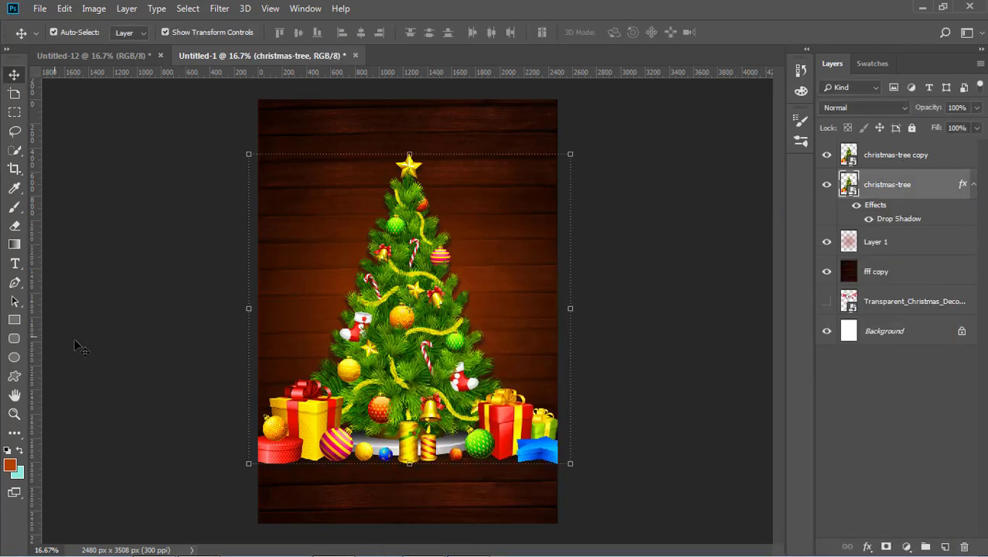
{"action": "left_click", "coordinate": [14, 225]}
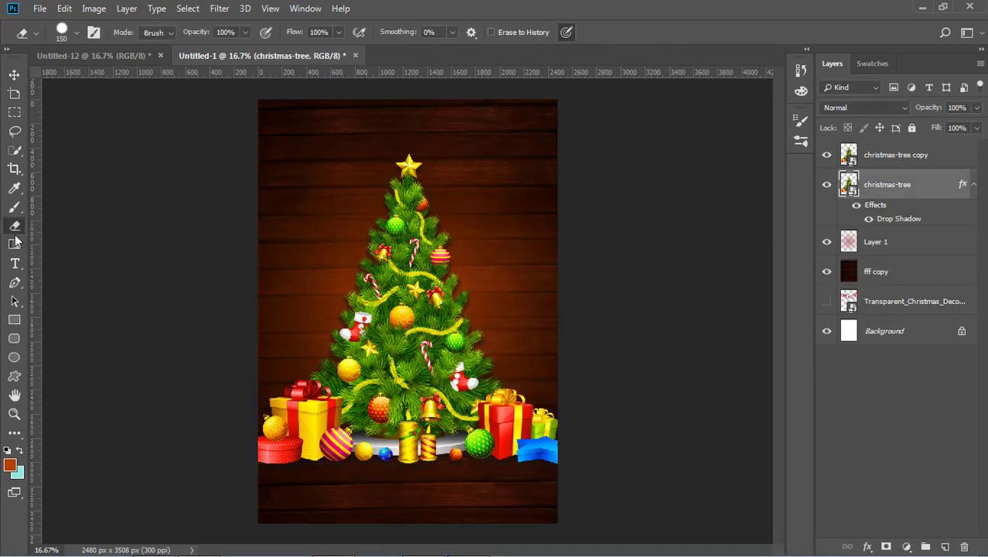
{"action": "left_click", "coordinate": [410, 440]}
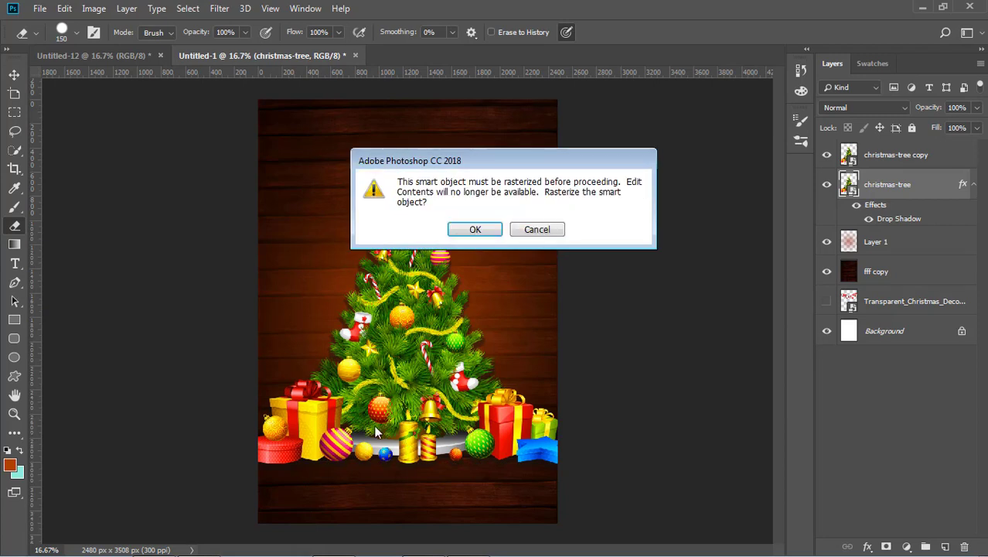
{"action": "left_click", "coordinate": [473, 229]}
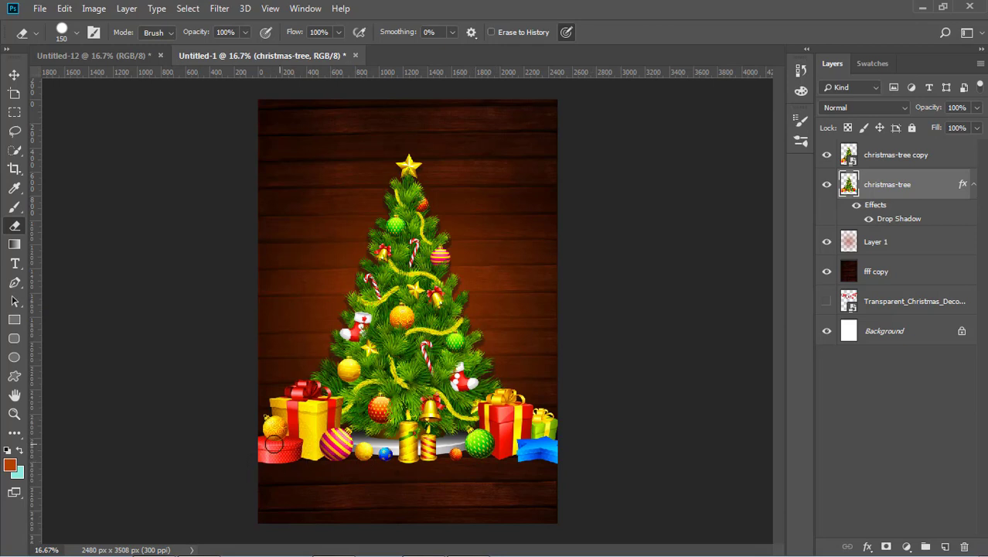
{"action": "left_click", "coordinate": [14, 76]}
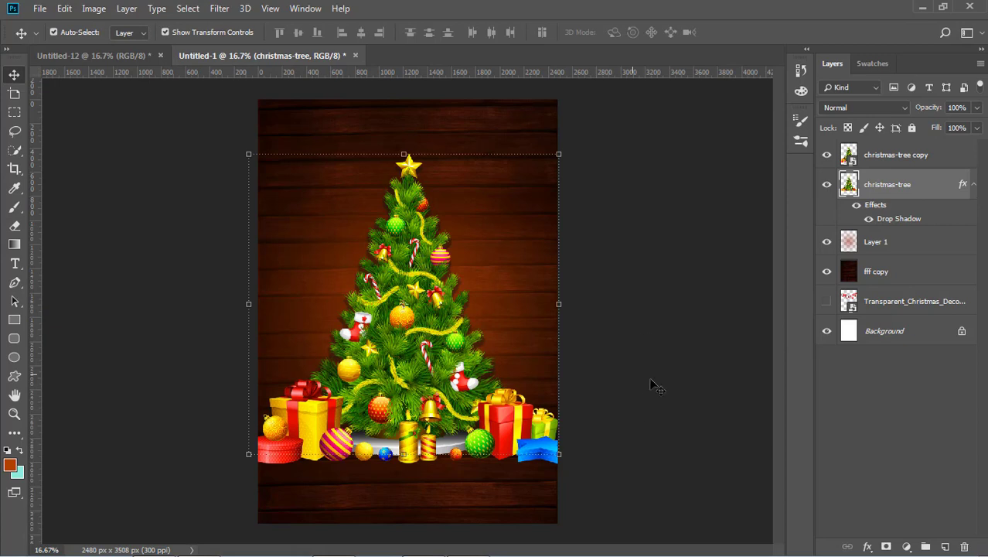
{"action": "left_click", "coordinate": [39, 161]}
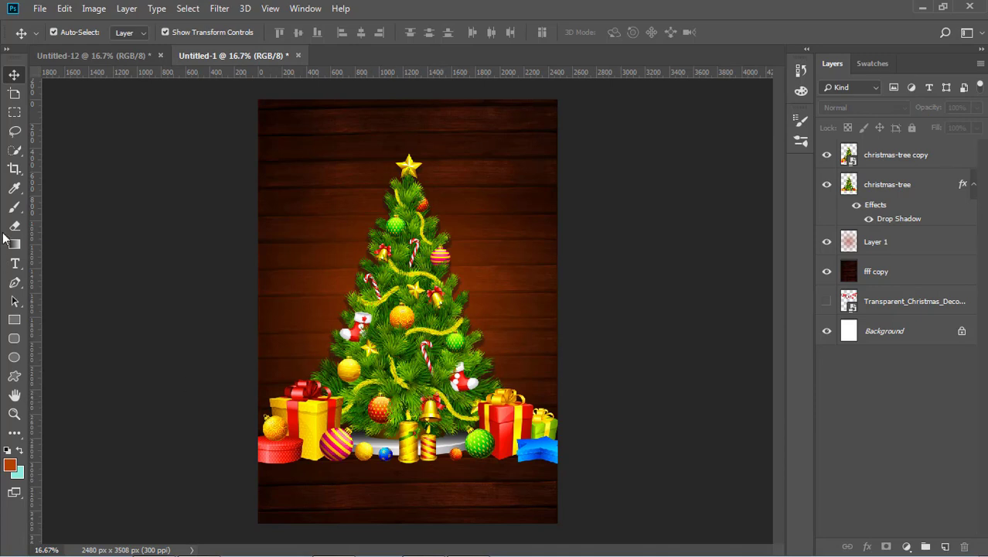
Set the brush colour to black (000000) and add a new layer at the top of the layer stack
{"action": "left_click", "coordinate": [16, 209]}
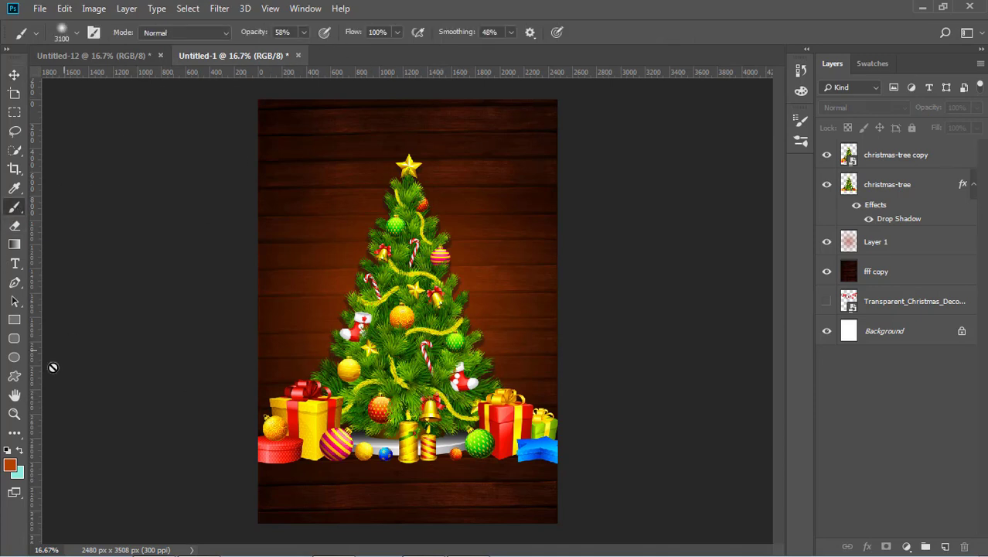
{"action": "left_click", "coordinate": [10, 465]}
{"action": "left_click_drag", "start_coordinate": [752, 453], "coordinate": [821, 494]}
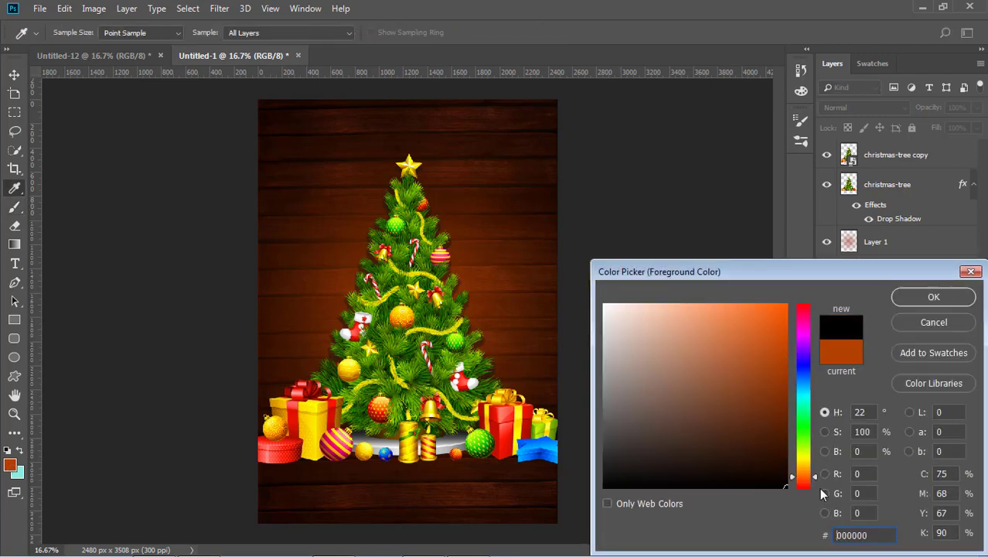
{"action": "left_click", "coordinate": [932, 300]}
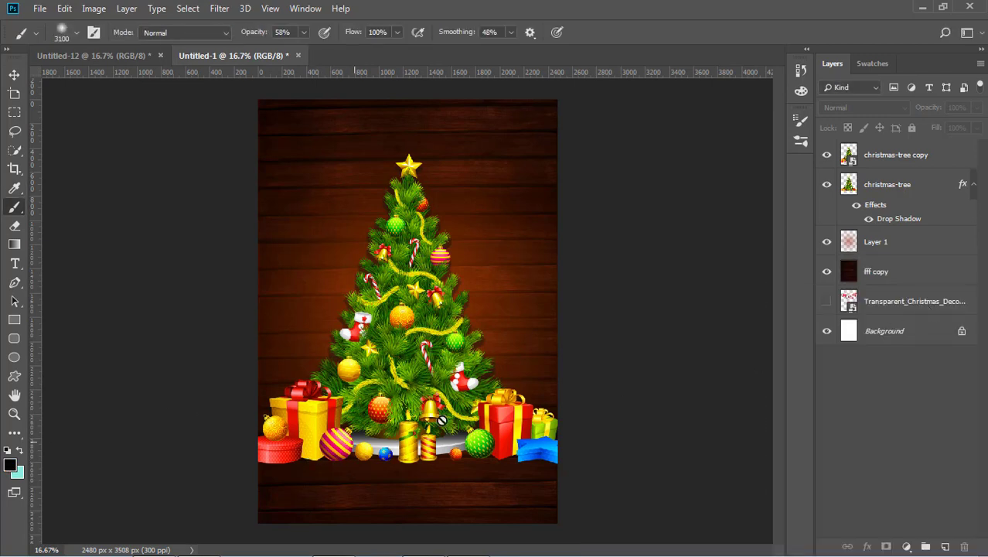
{"action": "key", "text": "ctrl+shift+alt+n"}
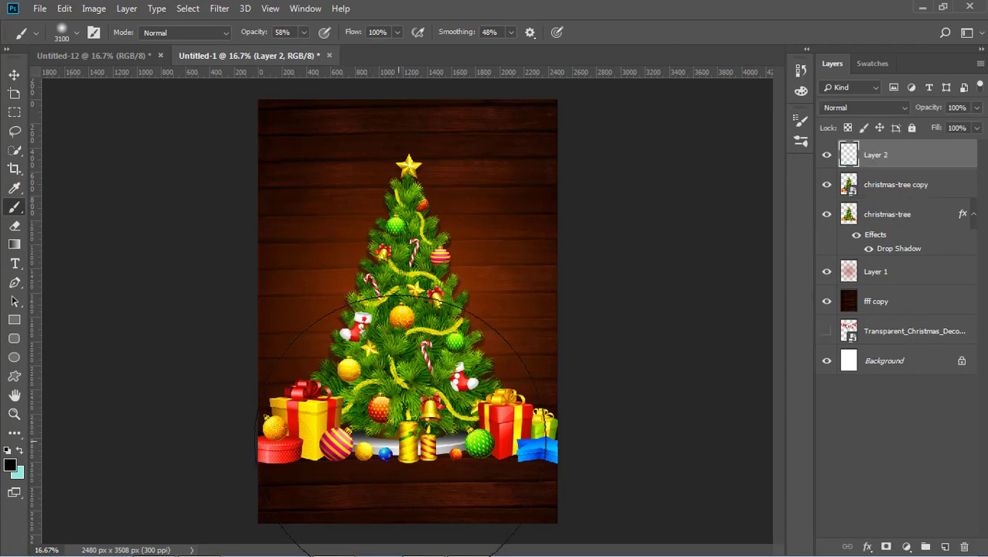
Paint a black shadow across the base of the tree and gifts with the brush size reduced to 400
{"action": "key", "text": "bracketleft"}
{"action": "key", "text": "bracketleft"}
{"action": "key", "text": "bracketleft"}
{"action": "key", "text": "bracketleft"}
{"action": "key", "text": "bracketleft"}
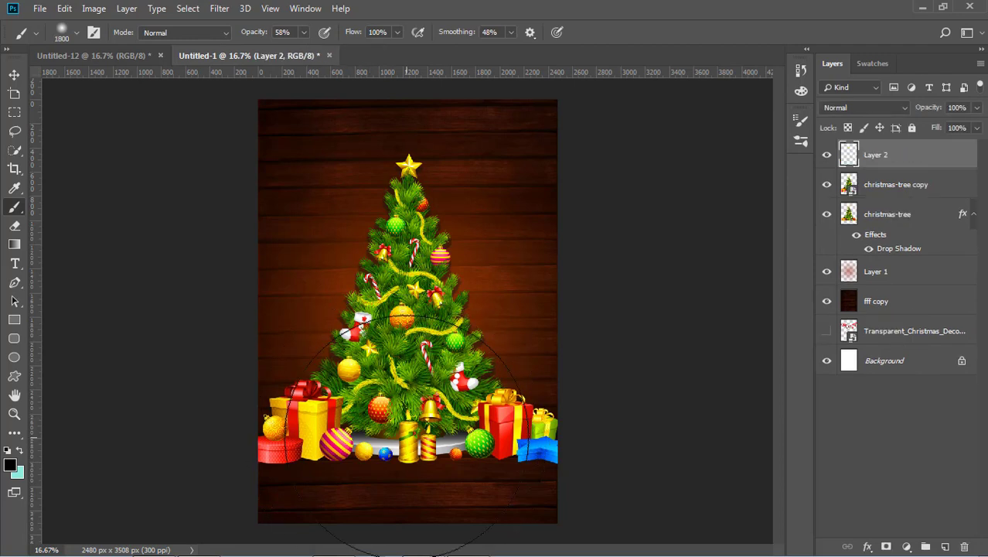
{"action": "key", "text": "bracketleft"}
{"action": "key", "text": "bracketleft"}
{"action": "key", "text": "bracketleft"}
{"action": "key", "text": "bracketleft"}
{"action": "key", "text": "bracketleft"}
{"action": "key", "text": "bracketleft"}
{"action": "key", "text": "bracketleft"}
{"action": "key", "text": "bracketleft"}
{"action": "key", "text": "bracketleft"}
{"action": "key", "text": "bracketleft"}
{"action": "key", "text": "bracketleft"}
{"action": "key", "text": "bracketleft"}
{"action": "key", "text": "bracketleft"}
{"action": "key", "text": "bracketleft"}
{"action": "key", "text": "bracketleft"}
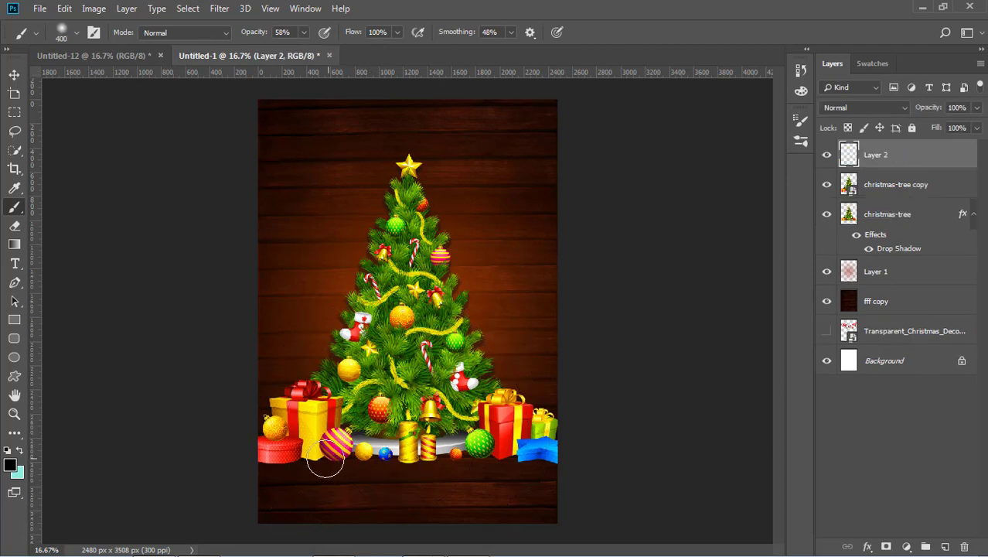
{"action": "left_click_drag", "start_coordinate": [277, 454], "coordinate": [312, 457]}
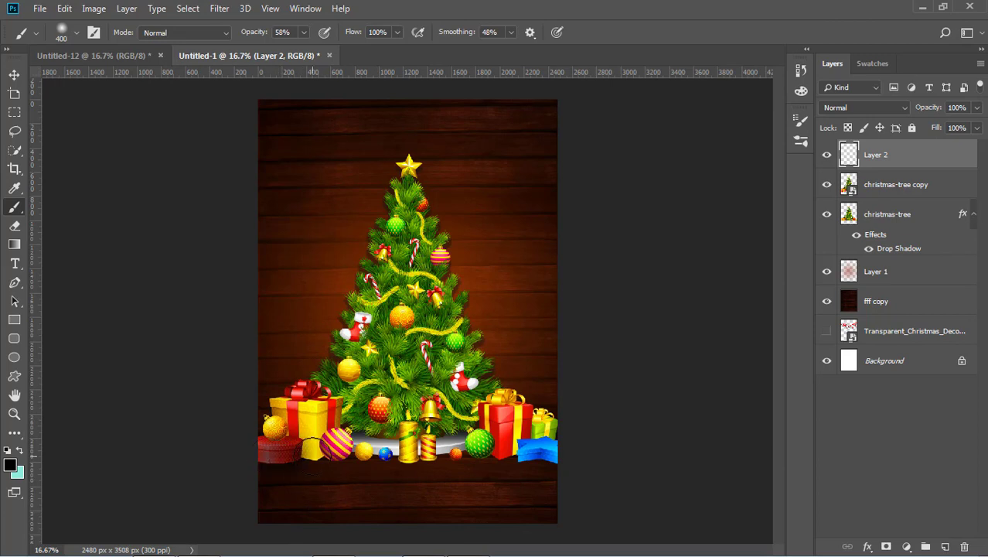
{"action": "key", "text": "ctrl+z"}
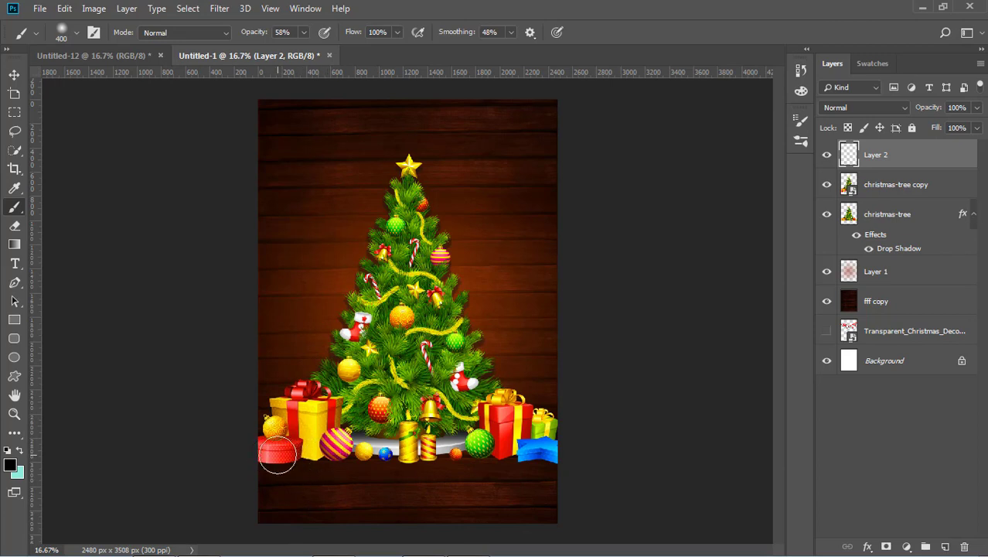
{"action": "left_click_drag", "start_coordinate": [276, 454], "coordinate": [602, 451]}
Move the painted shadow layer beneath the christmas-tree copy layer
{"action": "left_click_drag", "start_coordinate": [908, 160], "coordinate": [892, 199]}
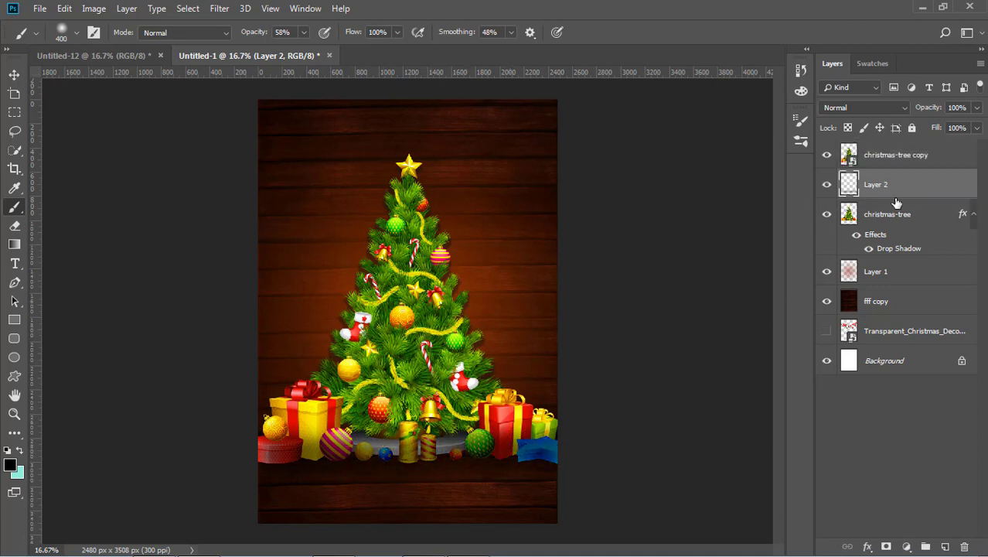
{"action": "left_click", "coordinate": [14, 75]}
{"action": "left_click", "coordinate": [81, 128]}
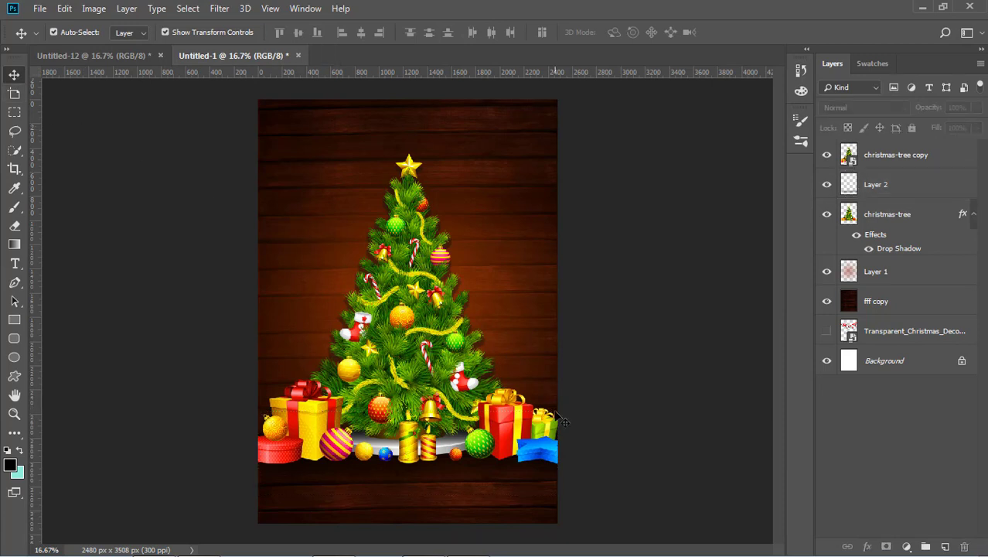
{"action": "left_click", "coordinate": [514, 464]}
{"action": "left_click", "coordinate": [629, 422]}
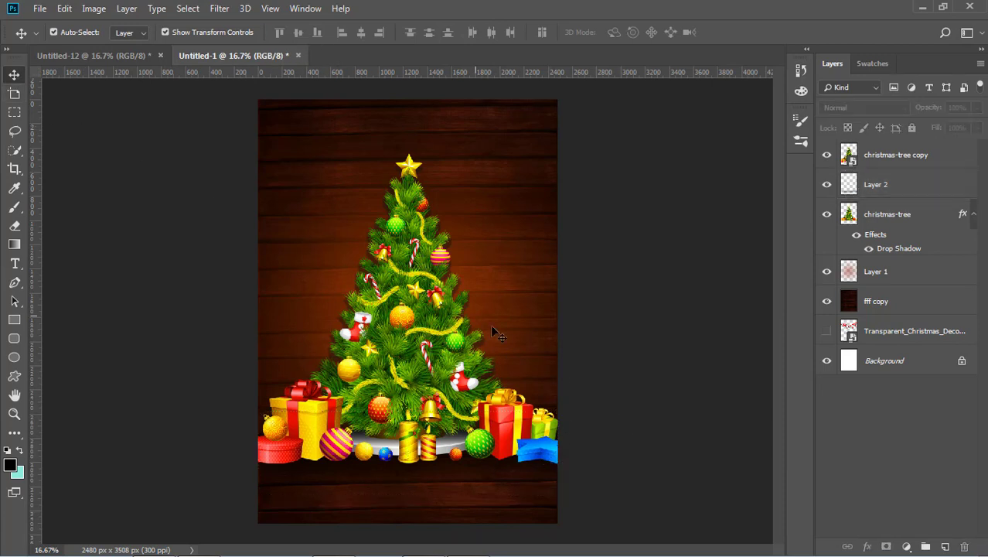
{"action": "left_click", "coordinate": [411, 264]}
{"action": "left_click", "coordinate": [706, 176]}
Show the Christmas decoration layer on top of the stack and shrink it to 11.77% in the page's upper-left corner
{"action": "left_click_drag", "start_coordinate": [909, 336], "coordinate": [905, 147]}
{"action": "left_click", "coordinate": [676, 222]}
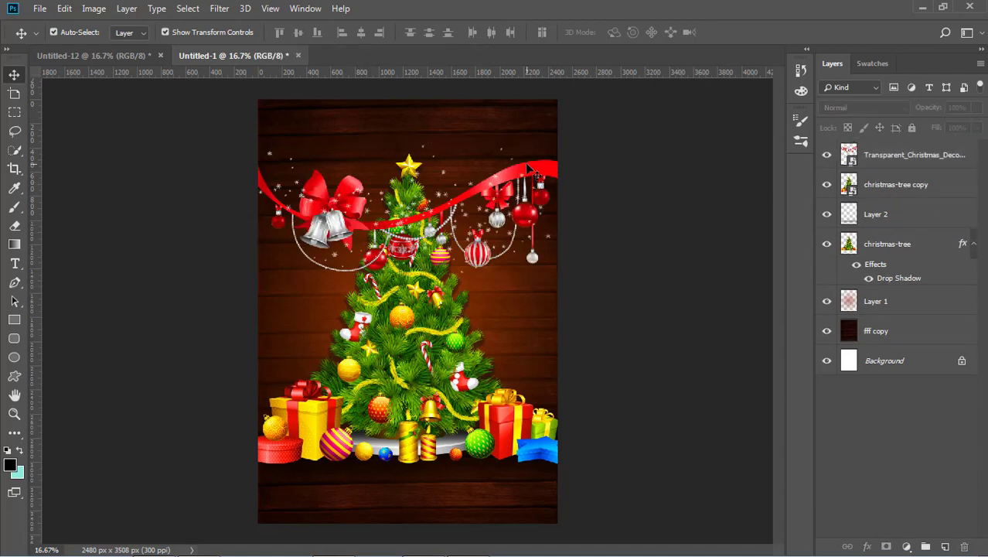
{"action": "left_click_drag", "start_coordinate": [525, 167], "coordinate": [421, 94]}
{"action": "key", "text": "Return"}
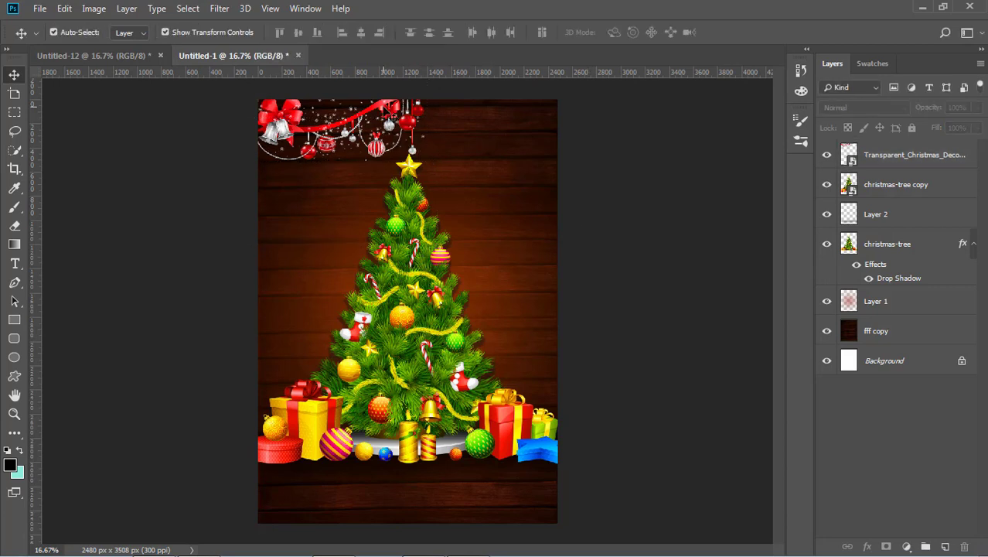
Duplicate the decoration to the page's upper-right corner and flip the copy horizontally to mirror the original
{"action": "left_click_drag", "start_coordinate": [385, 109], "coordinate": [581, 138]}
{"action": "left_click_drag", "start_coordinate": [485, 162], "coordinate": [479, 133]}
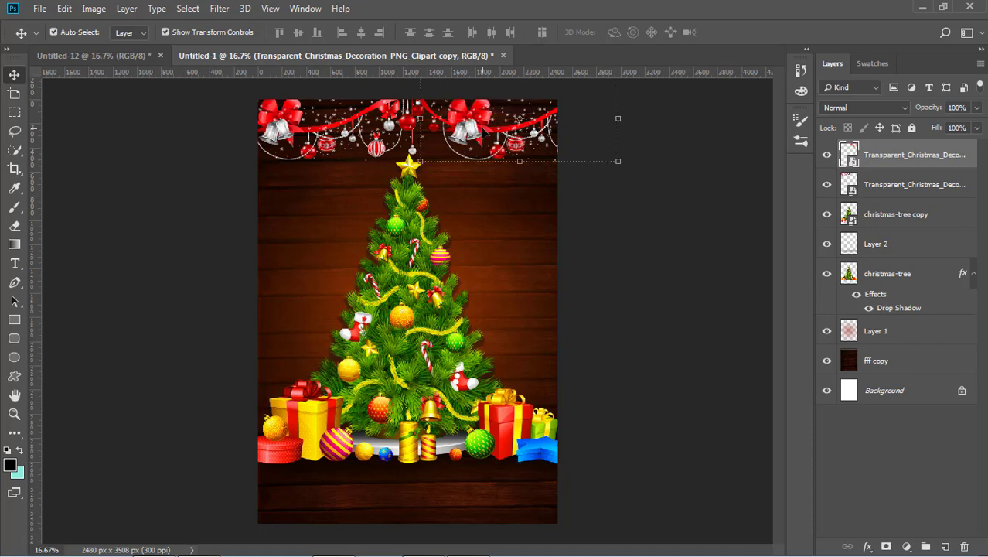
{"action": "right_click", "coordinate": [481, 128]}
{"action": "key", "text": "Escape"}
{"action": "key", "text": "ctrl+t"}
{"action": "right_click", "coordinate": [481, 127]}
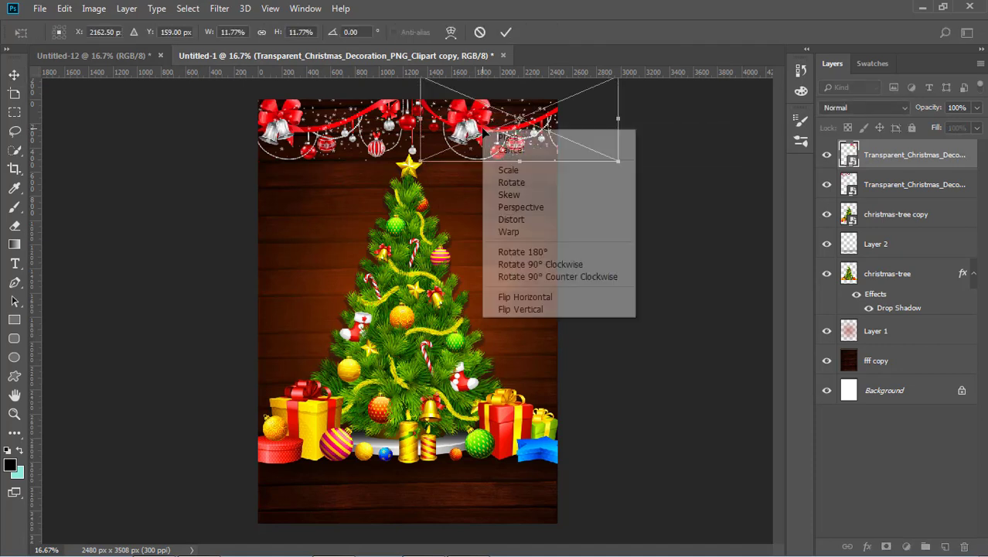
{"action": "left_click", "coordinate": [534, 296]}
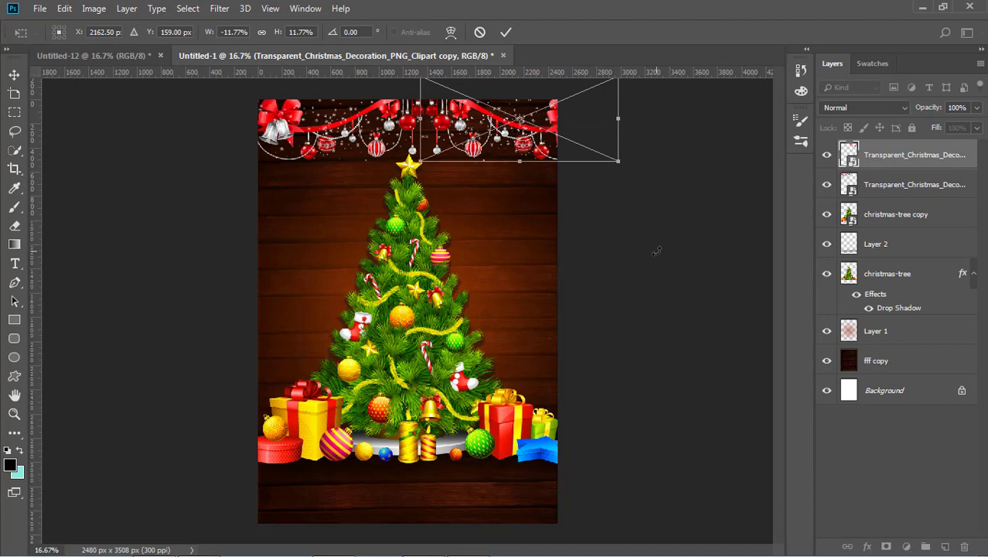
{"action": "key", "text": "Return"}
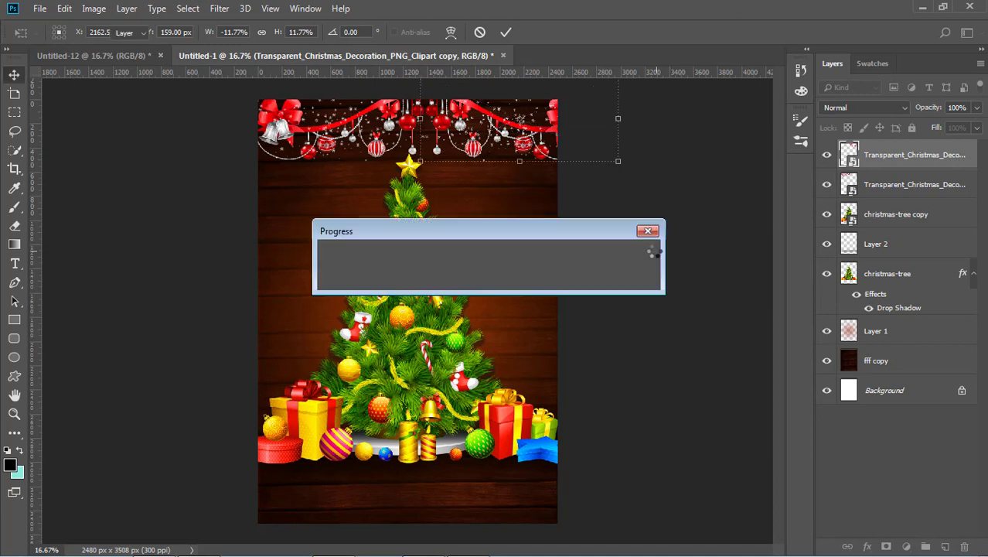
{"action": "left_click_drag", "start_coordinate": [565, 144], "coordinate": [528, 140]}
{"action": "left_click", "coordinate": [639, 221]}
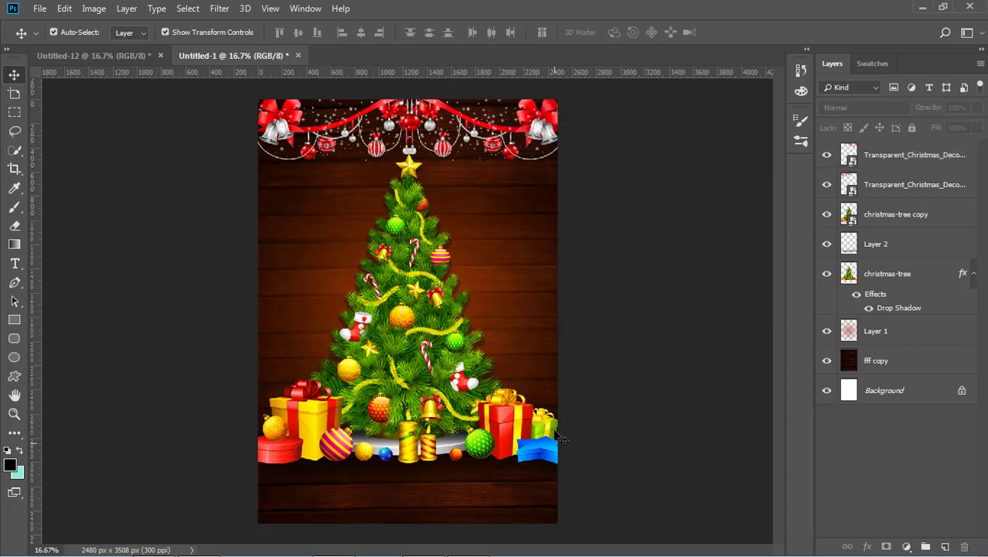
{"action": "left_click", "coordinate": [424, 263]}
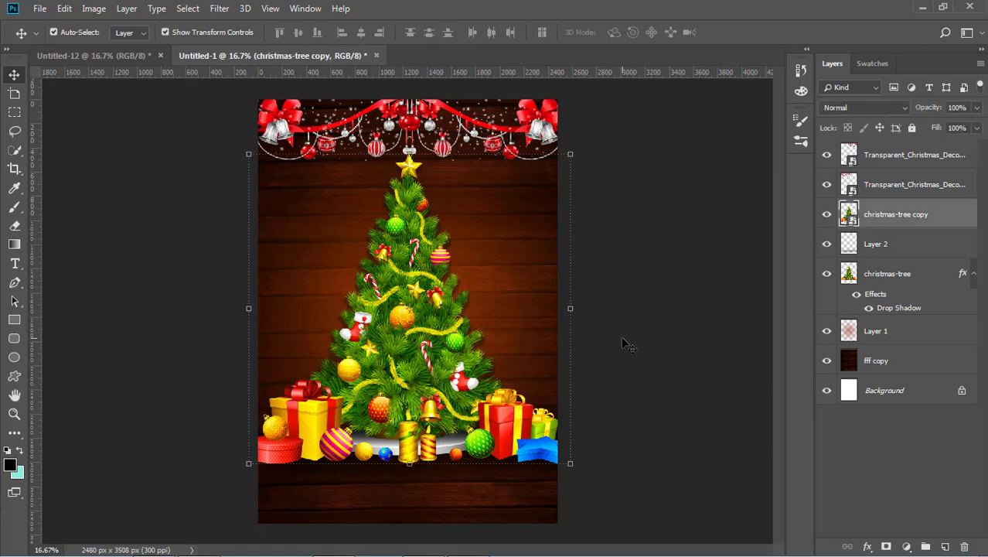
{"action": "left_click", "coordinate": [625, 343]}
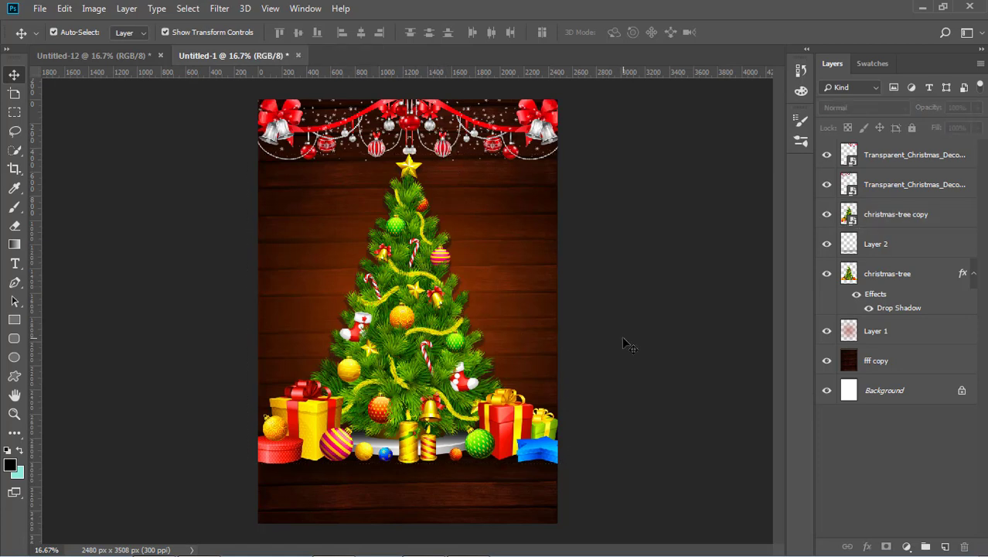
{"action": "left_click", "coordinate": [433, 367]}
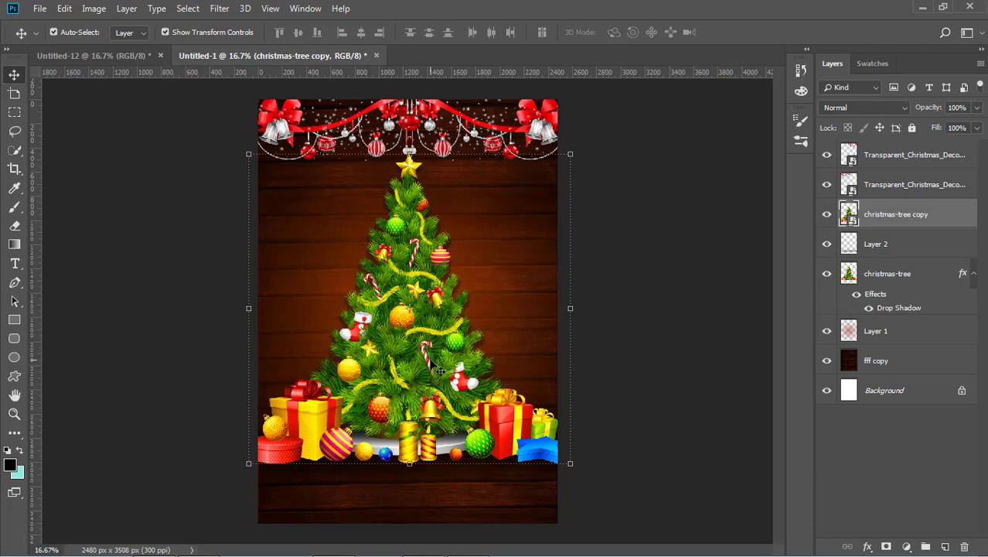
{"action": "left_click", "coordinate": [632, 348]}
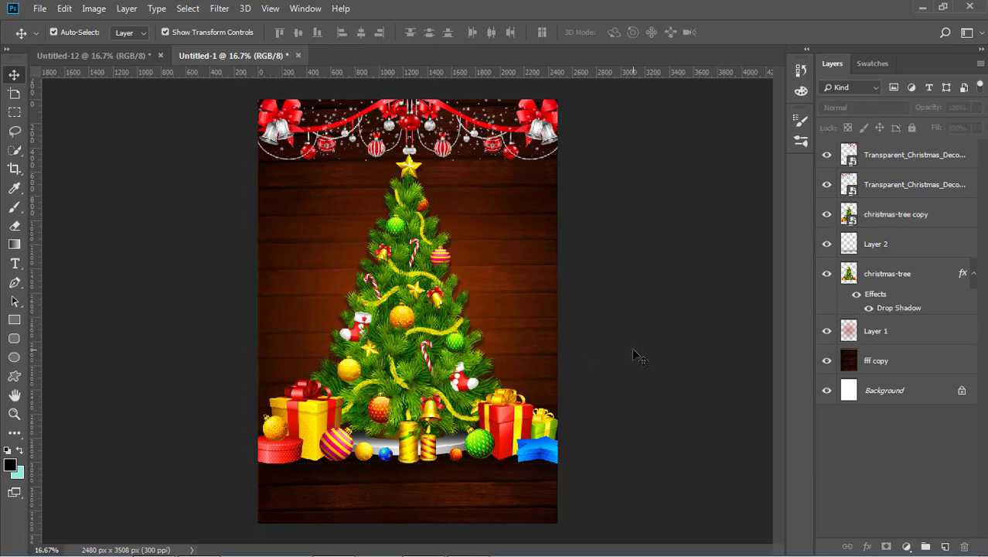
{"action": "left_click", "coordinate": [431, 368]}
{"action": "left_click", "coordinate": [647, 350]}
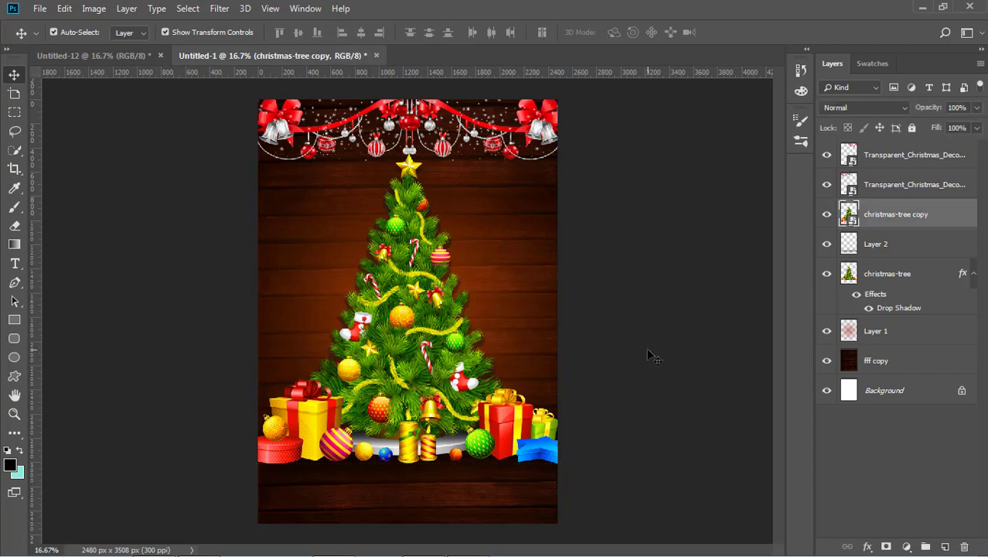
Nudge the christmas-tree copy, Layer 2 and christmas-tree layers together slightly to the right
{"action": "left_click", "coordinate": [414, 282]}
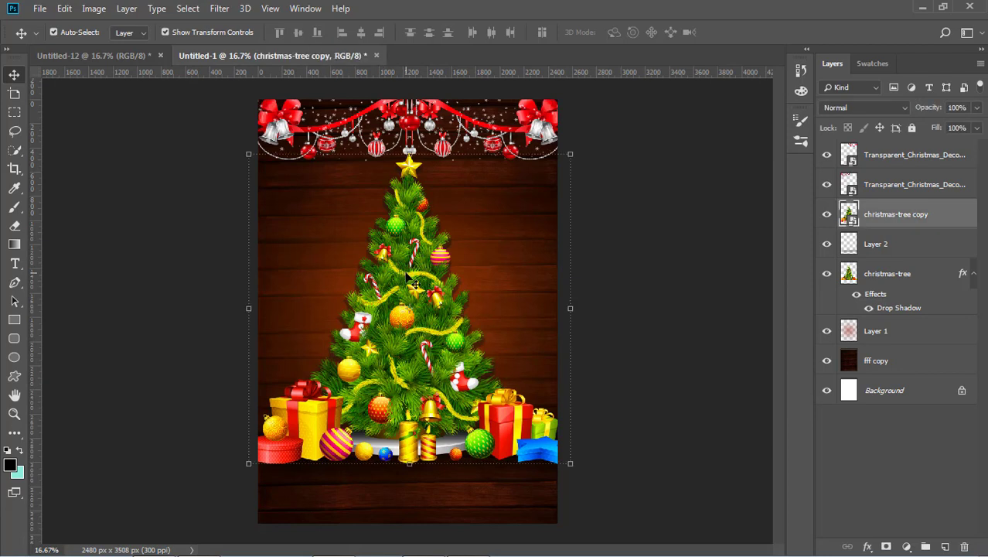
{"action": "left_click", "coordinate": [874, 243], "text": "ctrl"}
{"action": "left_click", "coordinate": [889, 273], "text": "ctrl"}
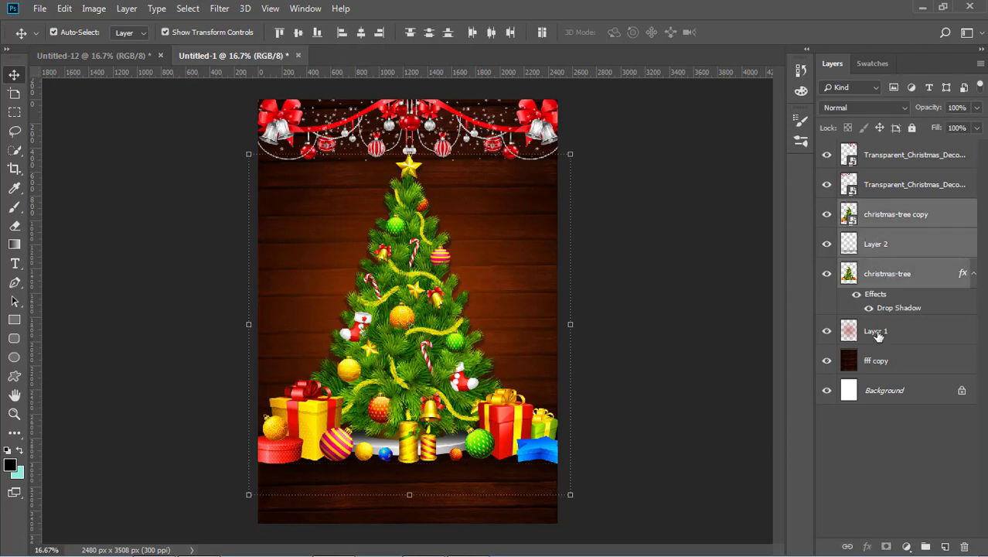
{"action": "key", "text": "shift+Right"}
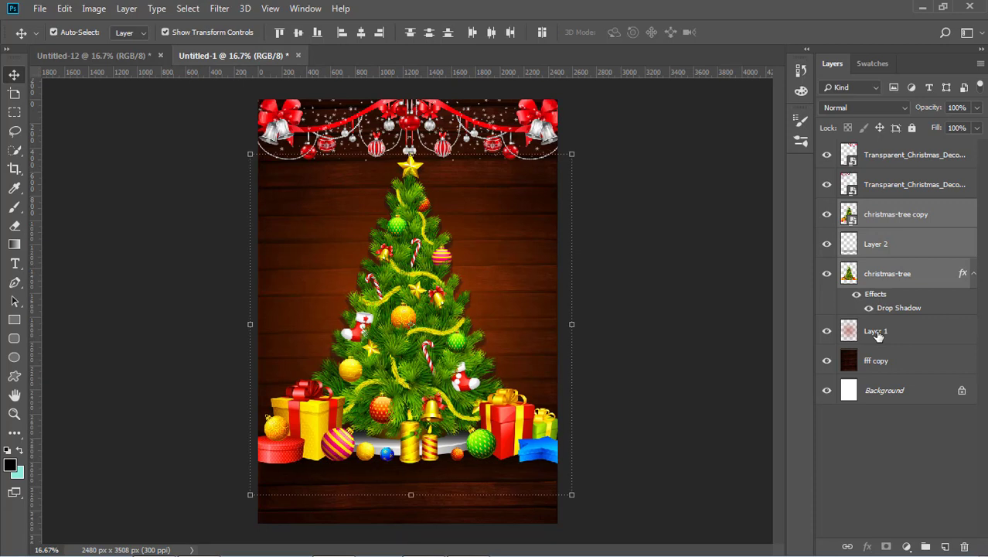
{"action": "left_click", "coordinate": [671, 232]}
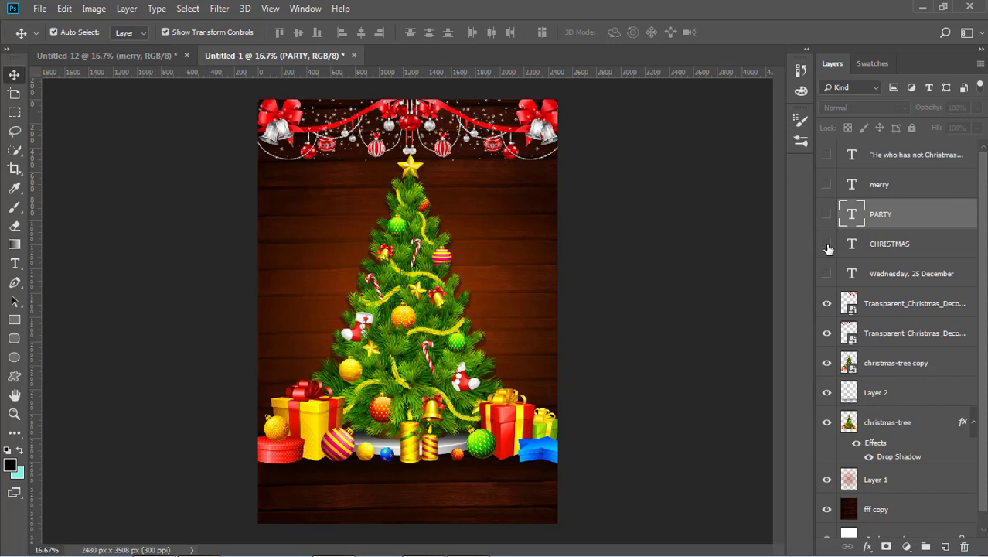
Show the merry text layer and enlarge it proportionally to about 454% beside the upper part of the tree
{"action": "left_click", "coordinate": [827, 185]}
{"action": "left_click", "coordinate": [616, 281]}
{"action": "left_click", "coordinate": [323, 241]}
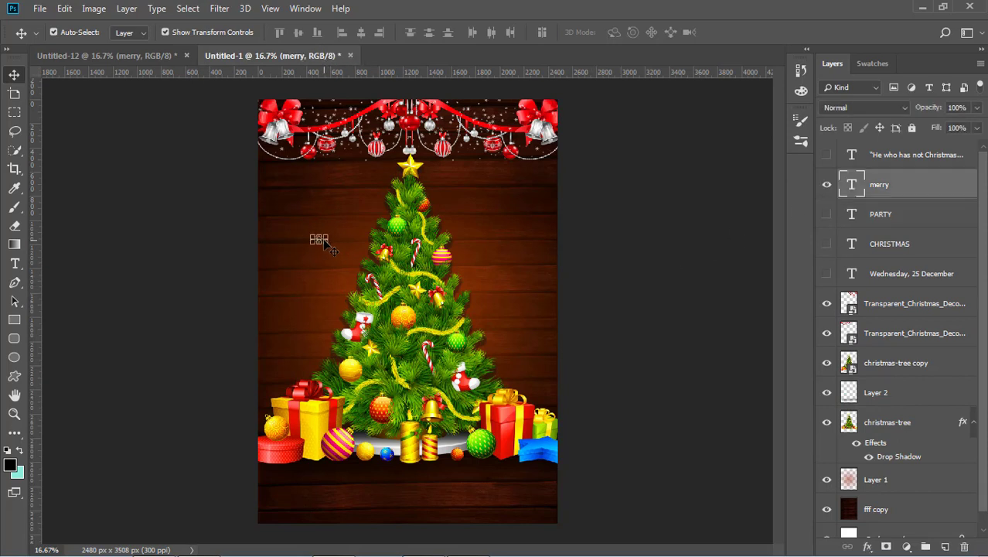
{"action": "left_click_drag", "start_coordinate": [331, 234], "coordinate": [444, 232]}
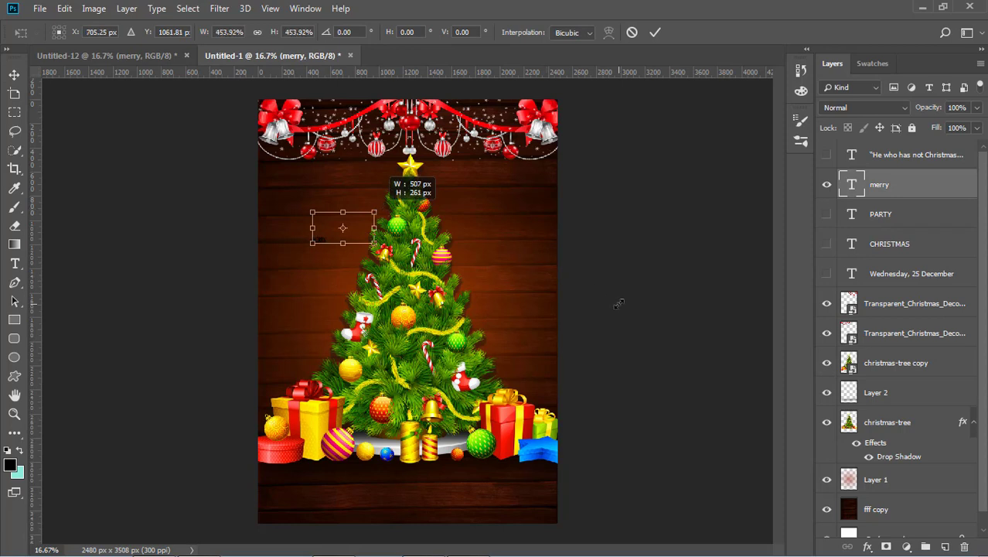
{"action": "left_click_drag", "start_coordinate": [618, 304], "coordinate": [619, 303]}
{"action": "key", "text": "Return"}
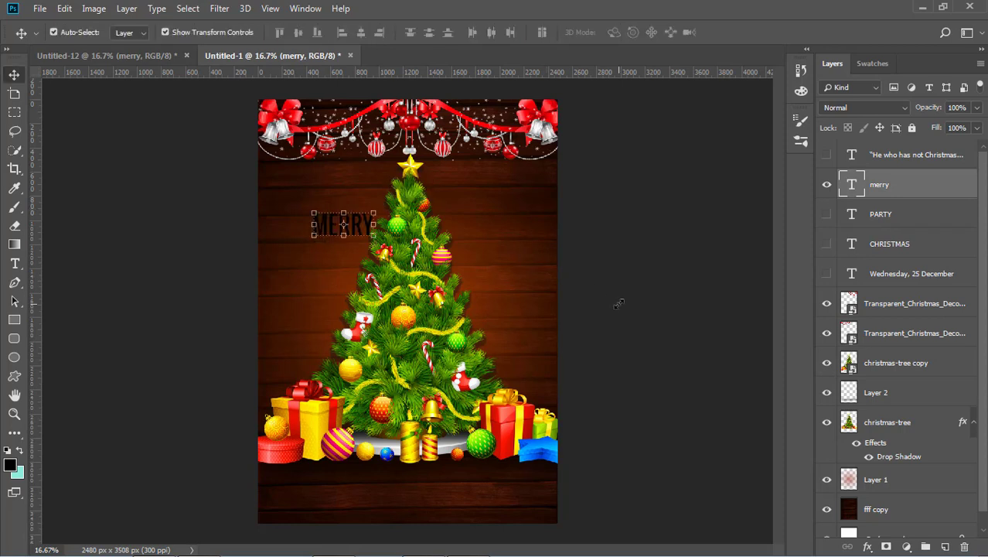
{"action": "left_click", "coordinate": [629, 306]}
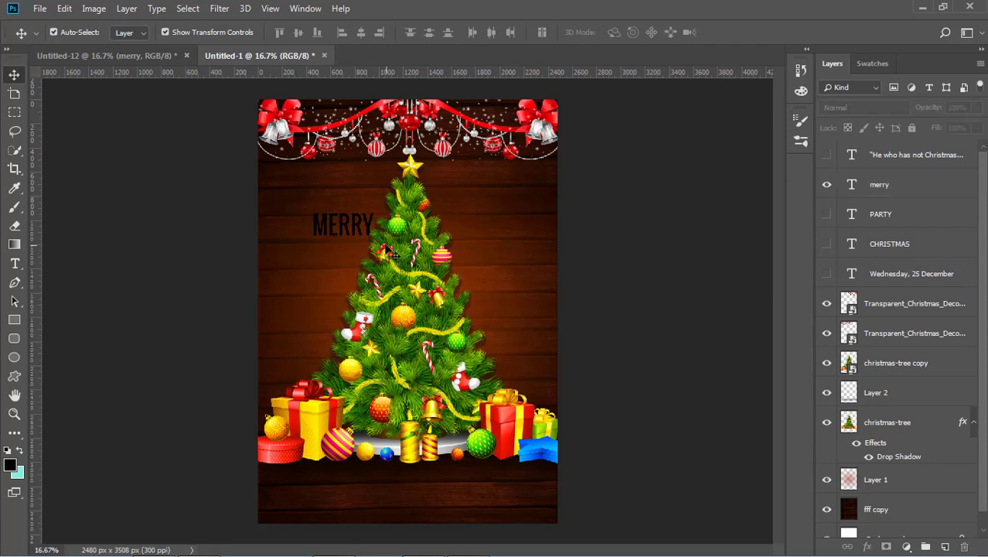
Set the merry text colour to white (ffffff)
{"action": "left_click", "coordinate": [359, 234]}
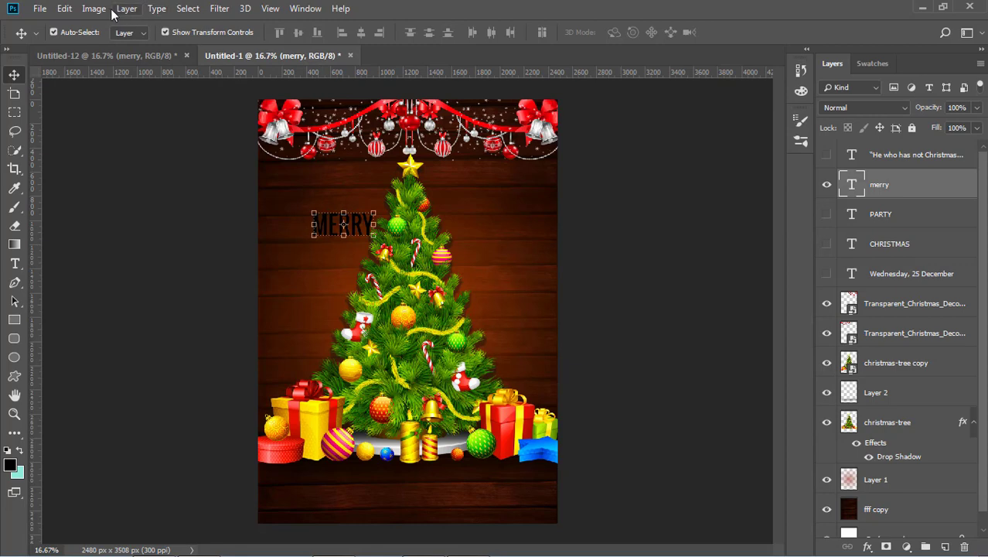
{"action": "left_click", "coordinate": [156, 9]}
{"action": "mouse_move", "coordinate": [127, 8]}
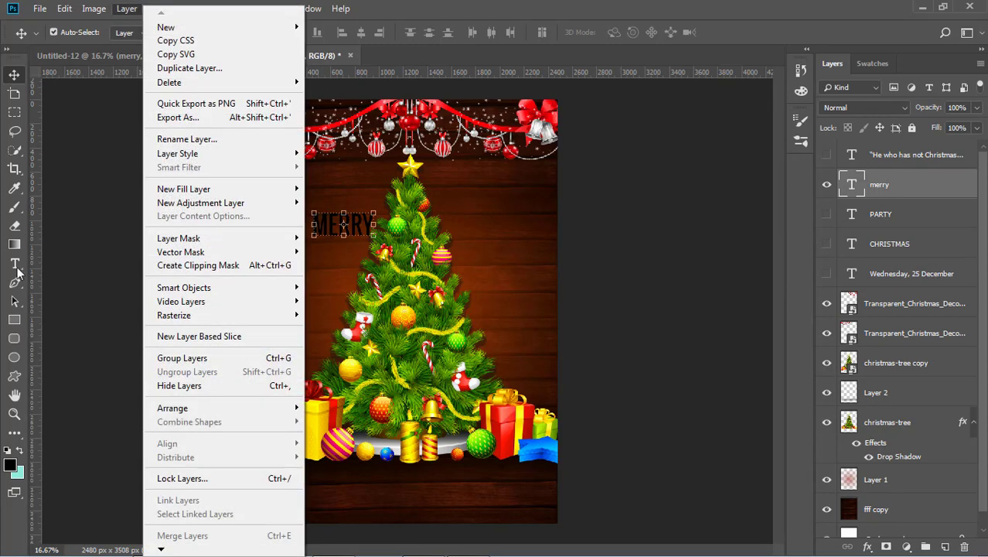
{"action": "left_click", "coordinate": [17, 266]}
{"action": "left_click", "coordinate": [553, 33]}
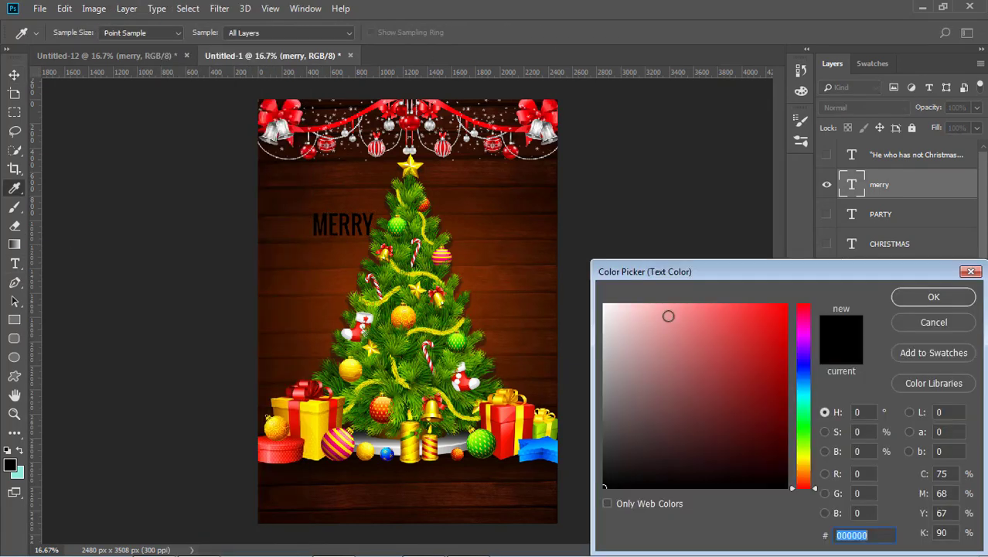
{"action": "type", "text": "ffffff"}
{"action": "left_click", "coordinate": [913, 298]}
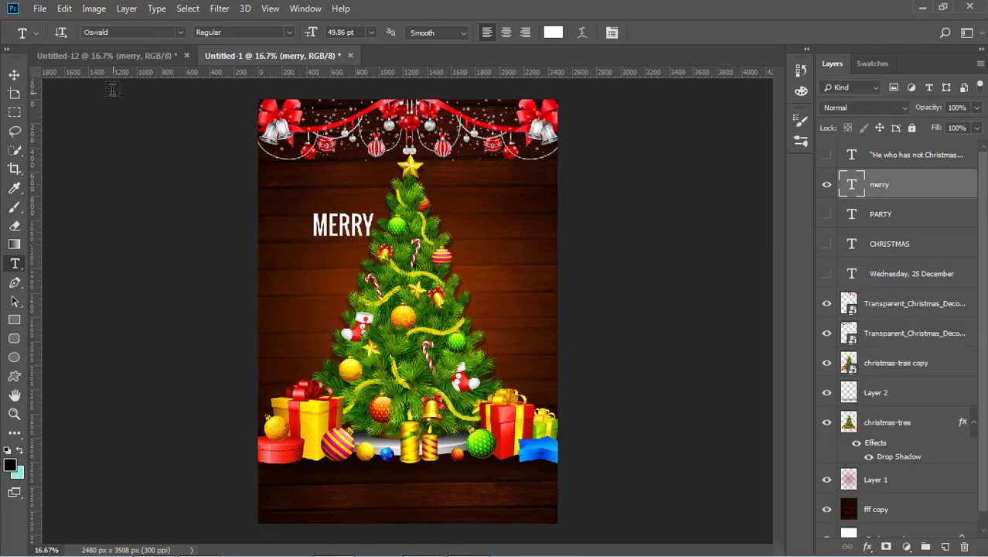
Move the merry text over the middle of the tree and set its font to Blacksword Regular
{"action": "key", "text": "v"}
{"action": "left_click_drag", "start_coordinate": [330, 229], "coordinate": [399, 281]}
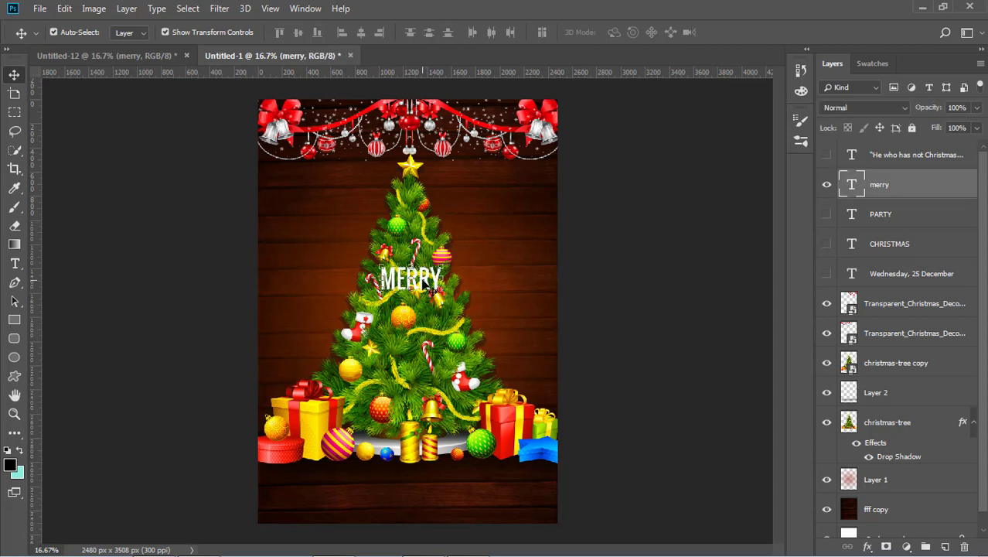
{"action": "left_click", "coordinate": [15, 264]}
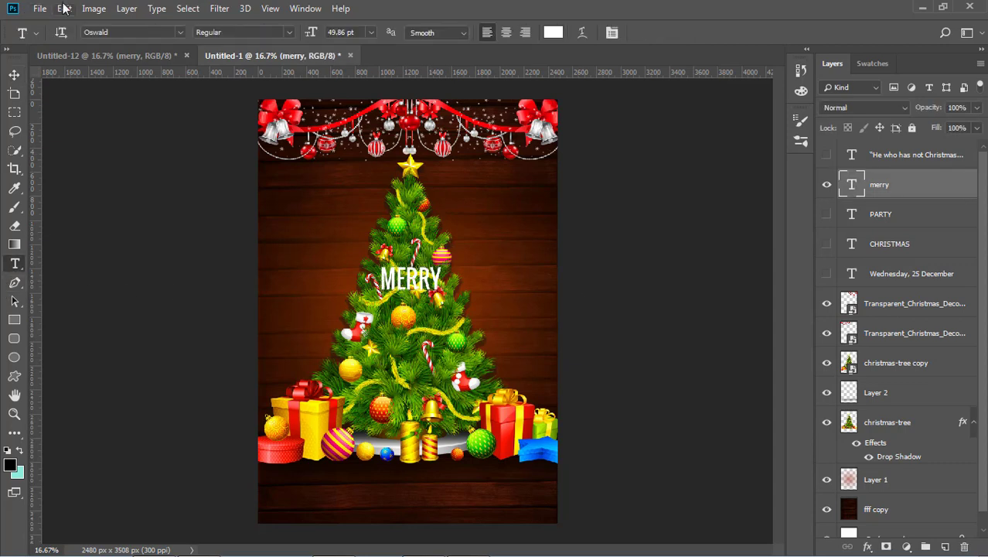
{"action": "left_click", "coordinate": [126, 35]}
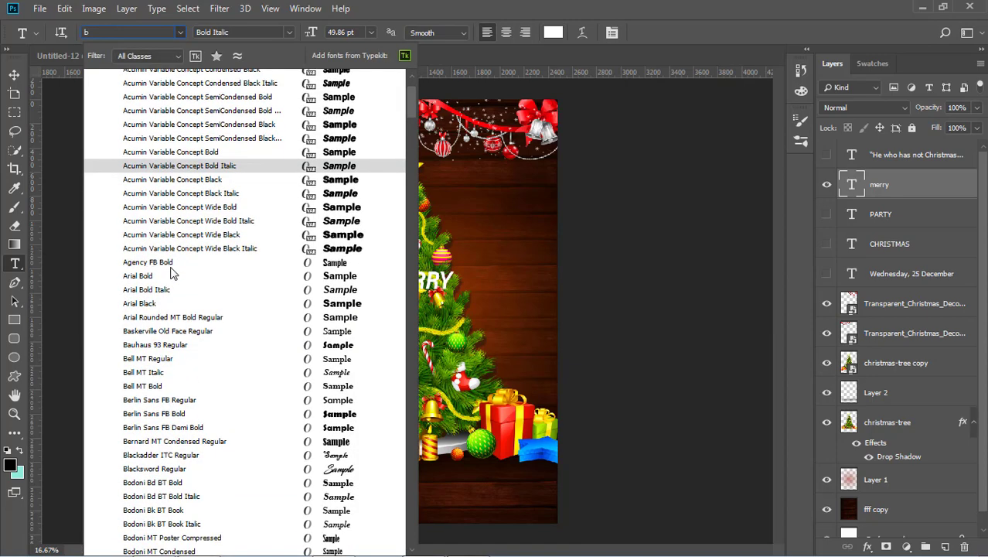
{"action": "type", "text": "b"}
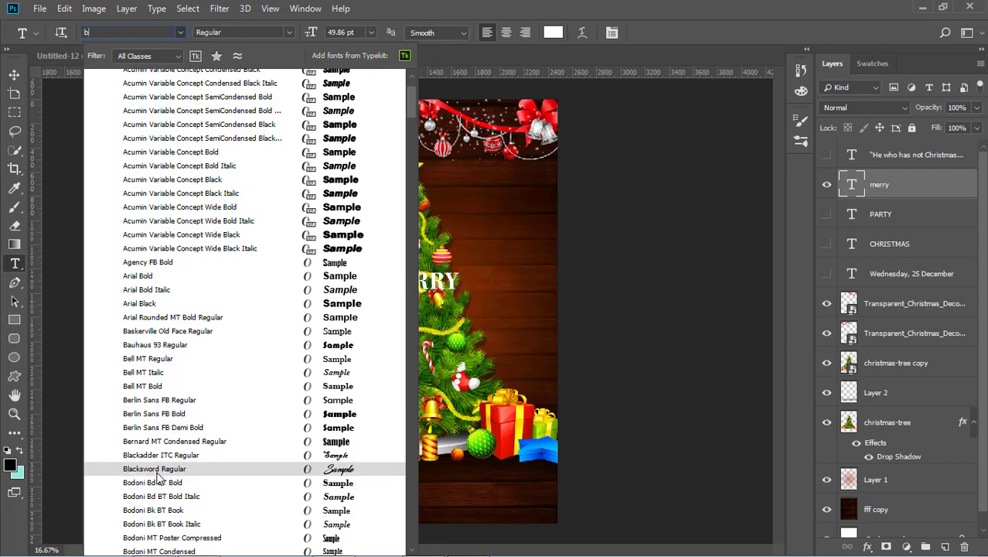
{"action": "left_click", "coordinate": [157, 472]}
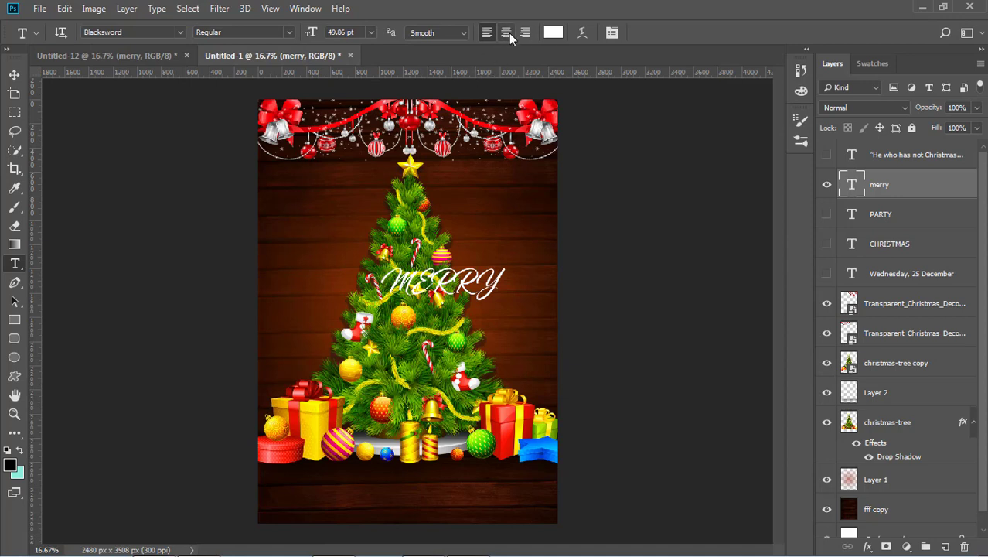
Turn off All Caps for the merry text and set its font size to 72 pt
{"action": "left_click", "coordinate": [612, 32]}
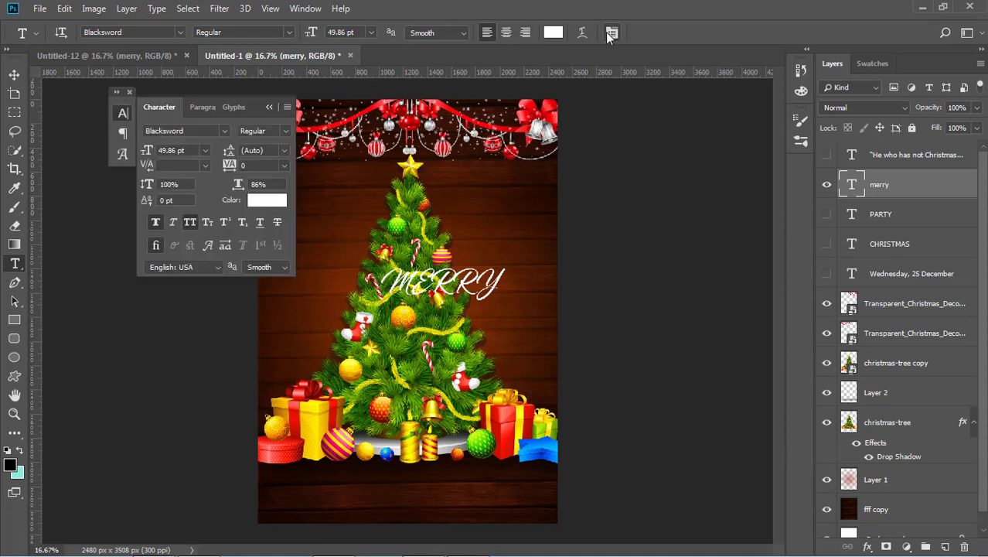
{"action": "left_click", "coordinate": [191, 223]}
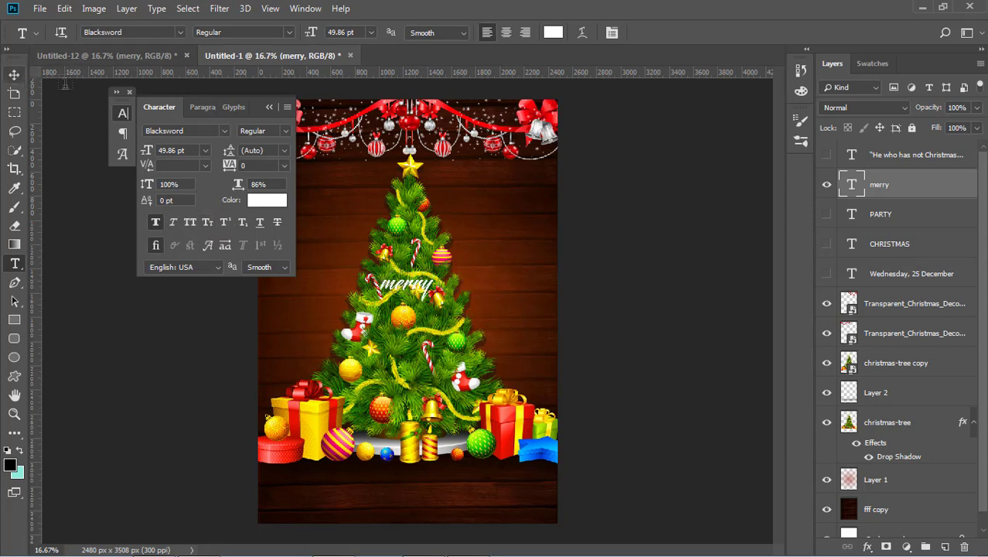
{"action": "left_click", "coordinate": [205, 151]}
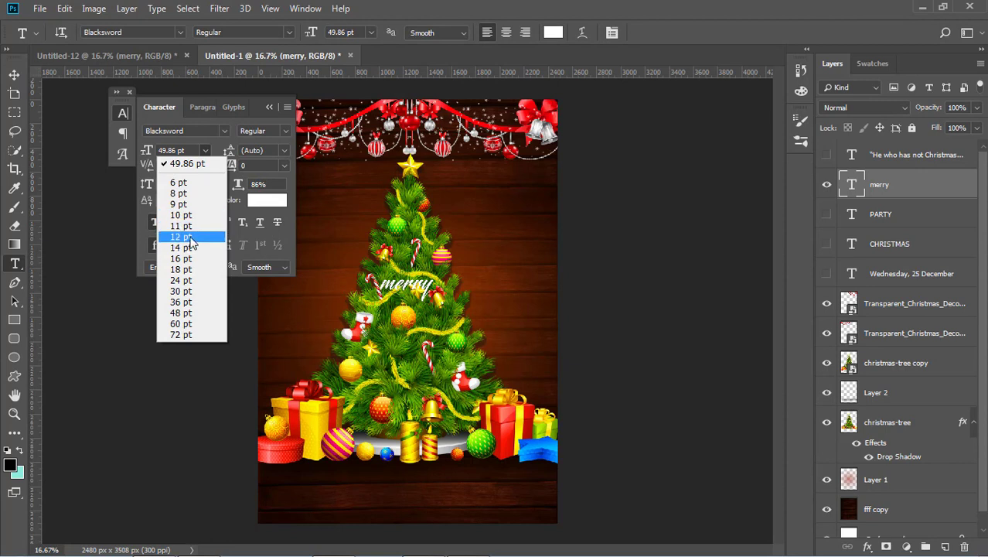
{"action": "left_click", "coordinate": [184, 323]}
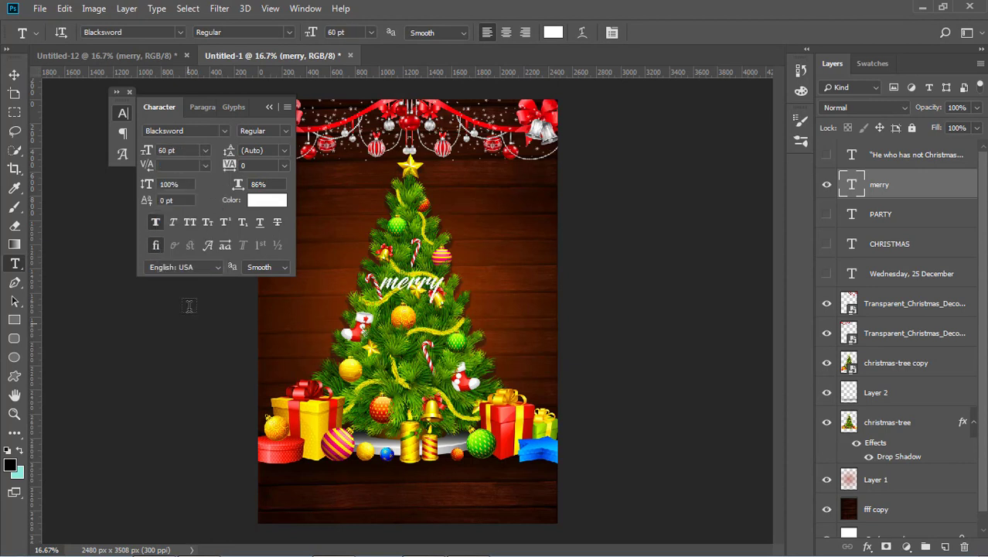
{"action": "left_click", "coordinate": [203, 150]}
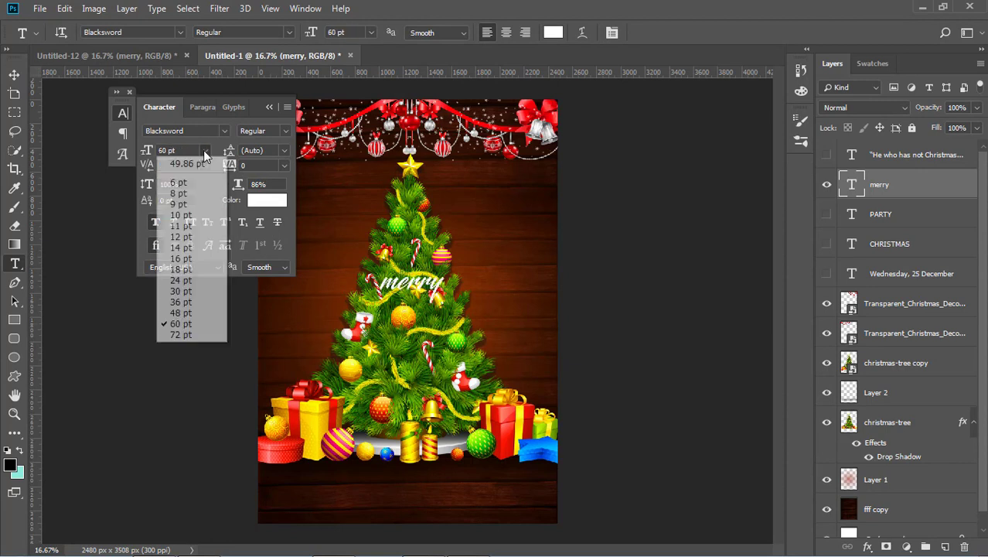
{"action": "left_click", "coordinate": [184, 332]}
{"action": "left_click", "coordinate": [14, 74]}
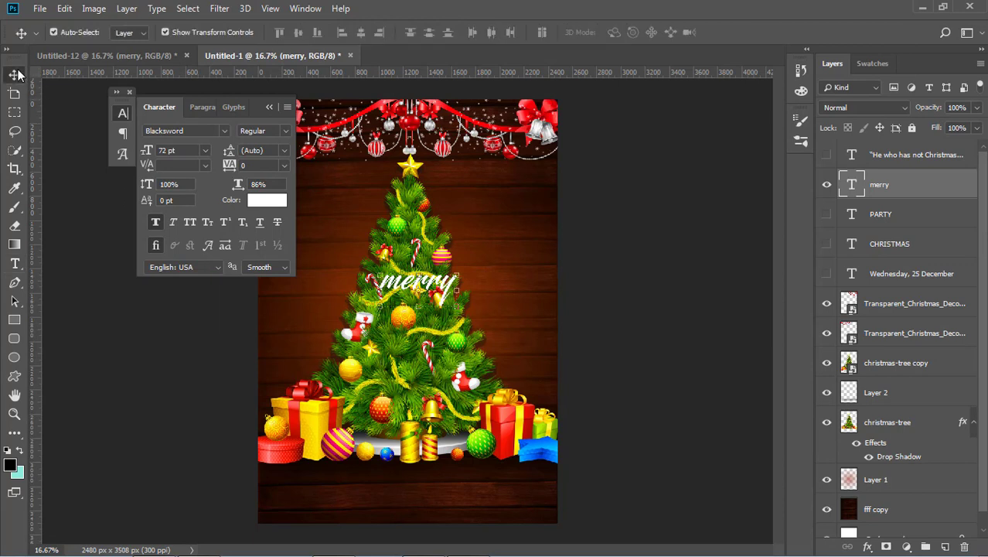
{"action": "left_click", "coordinate": [80, 203]}
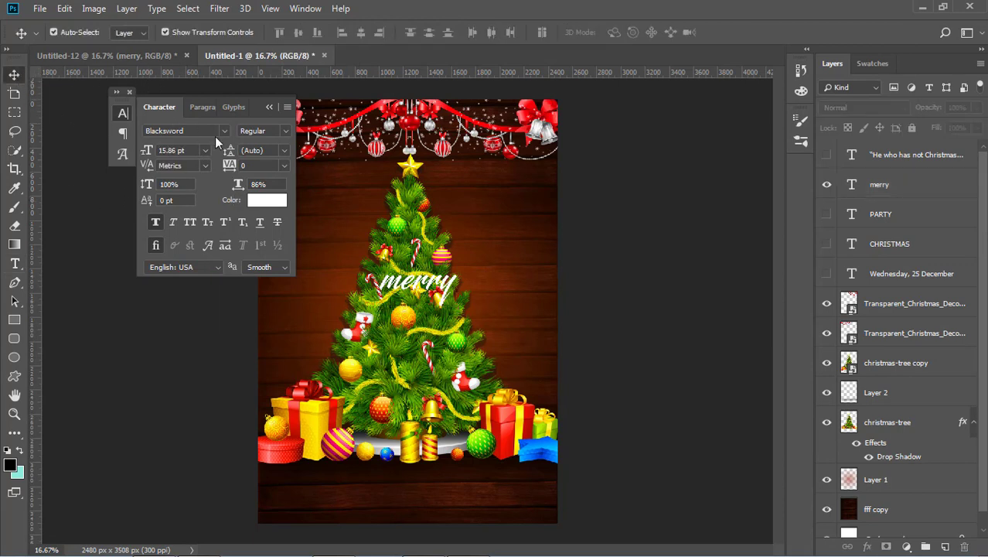
{"action": "left_click", "coordinate": [269, 107]}
Reposition the merry text slightly up and to the left so it sits centred across the tree
{"action": "left_click", "coordinate": [434, 284]}
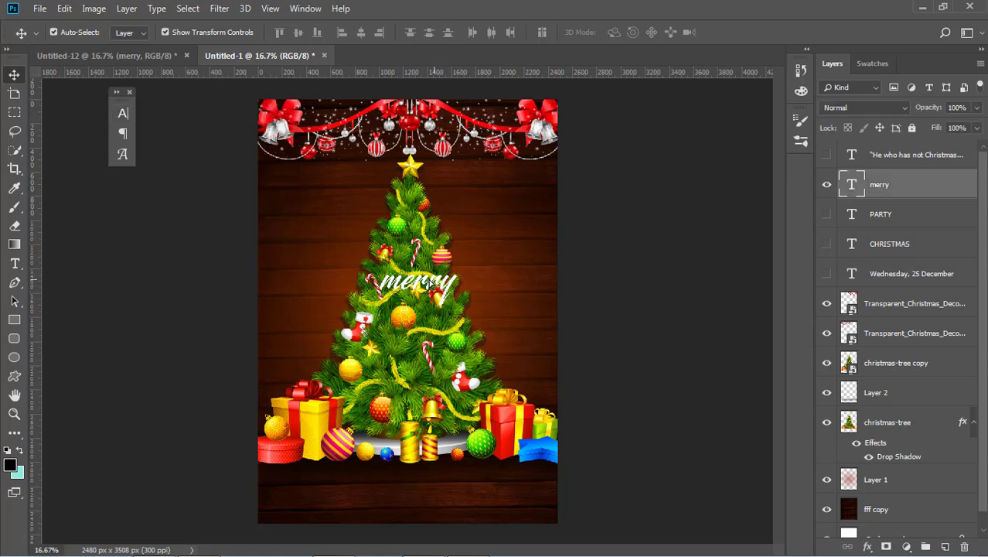
{"action": "left_click_drag", "start_coordinate": [430, 283], "coordinate": [421, 277]}
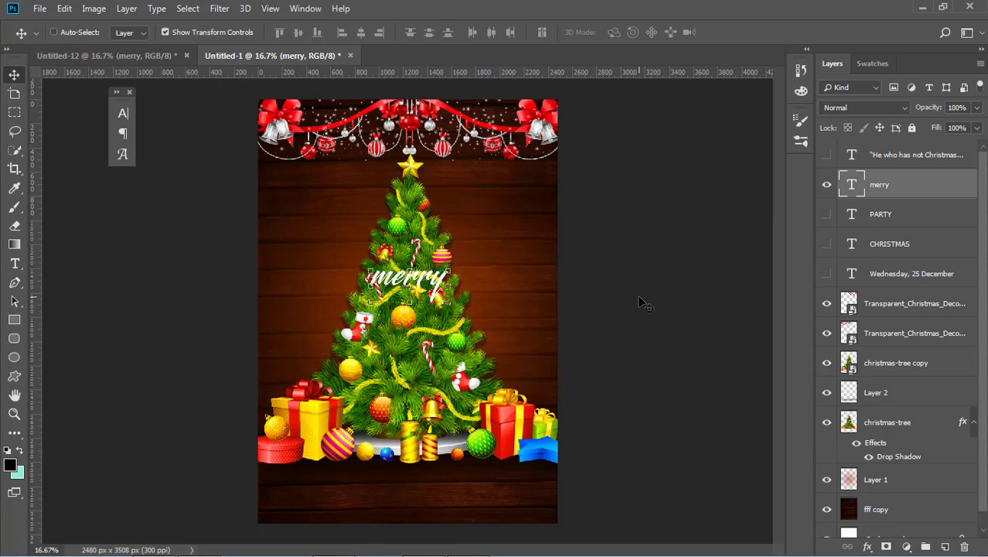
{"action": "scroll", "coordinate": [641, 302], "scroll_direction": "up", "scroll_amount": 1}
{"action": "scroll", "coordinate": [641, 301], "scroll_direction": "up", "scroll_amount": 3}
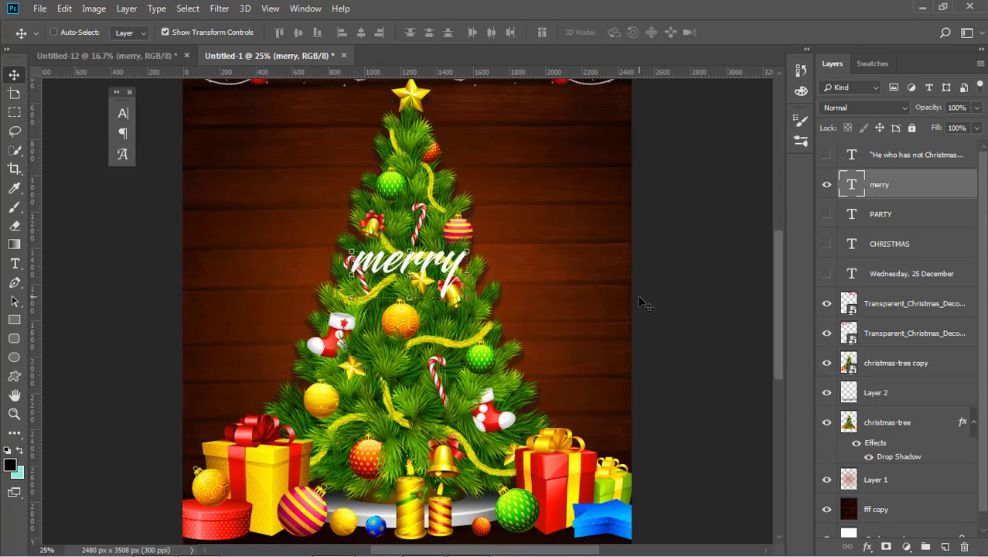
{"action": "left_click", "coordinate": [665, 305], "text": "ctrl"}
{"action": "left_click_drag", "start_coordinate": [458, 280], "coordinate": [450, 267]}
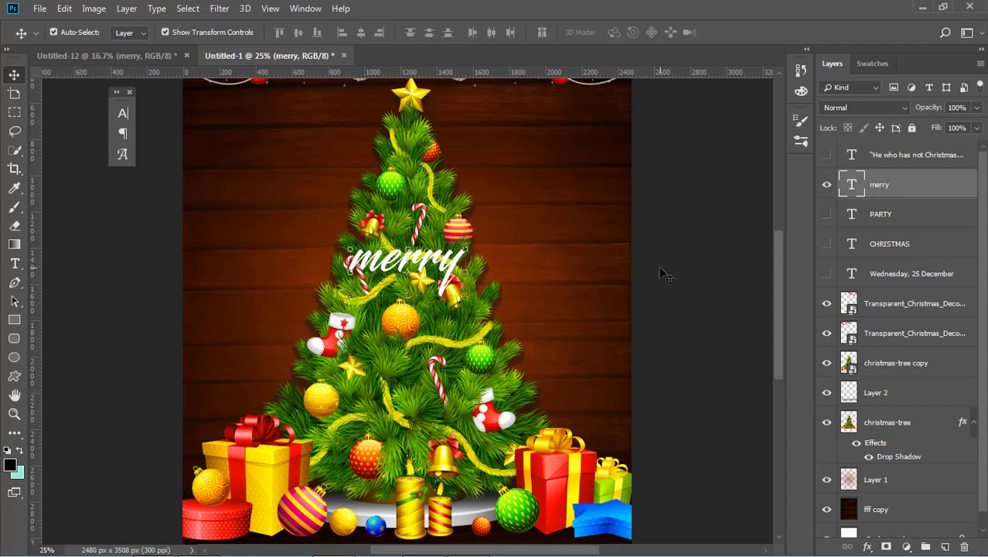
{"action": "left_click", "coordinate": [663, 272]}
{"action": "left_click", "coordinate": [457, 267]}
Scale the merry text proportionally to 122.60% and recentre it on the tree
{"action": "left_click", "coordinate": [16, 262]}
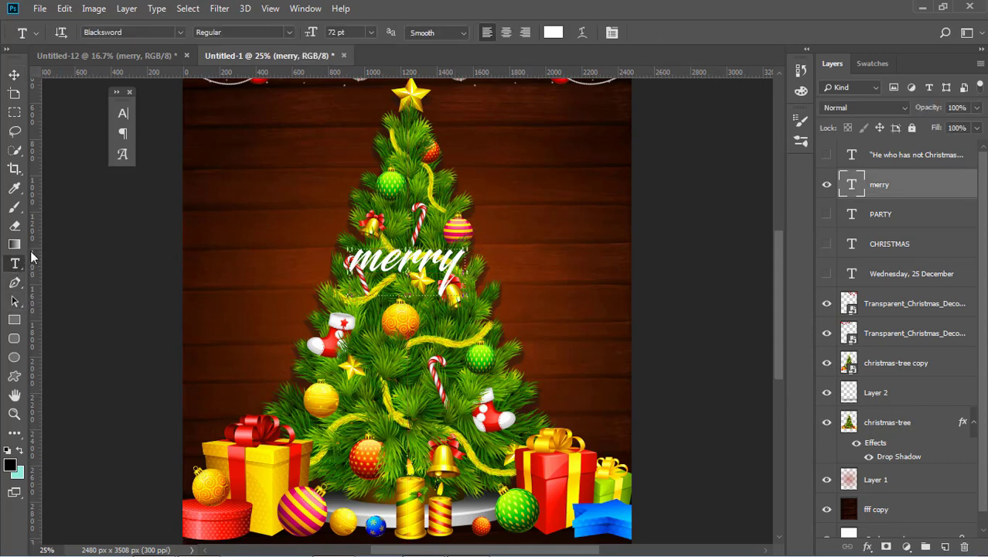
{"action": "left_click", "coordinate": [14, 74]}
{"action": "left_click_drag", "start_coordinate": [466, 296], "coordinate": [494, 314]}
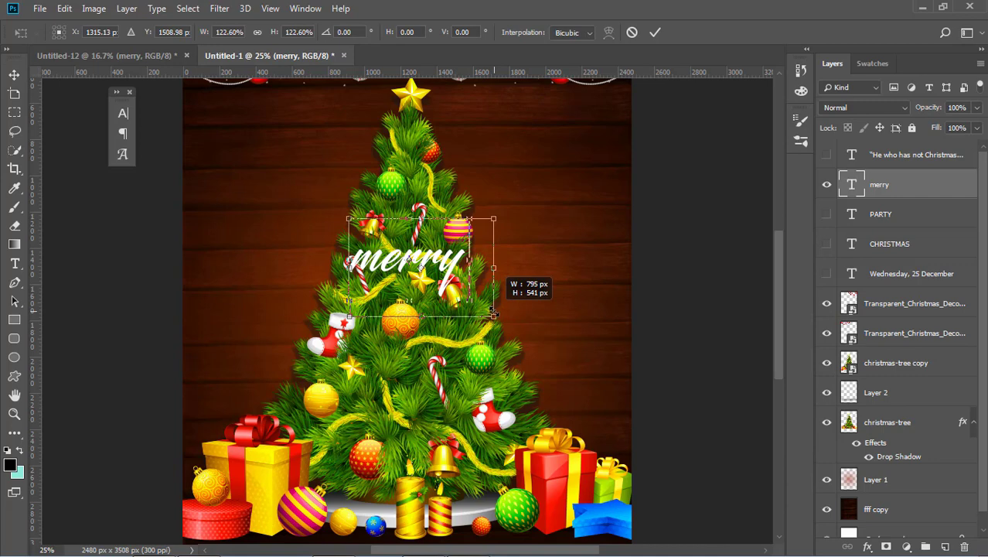
{"action": "left_click_drag", "start_coordinate": [494, 313], "coordinate": [494, 312]}
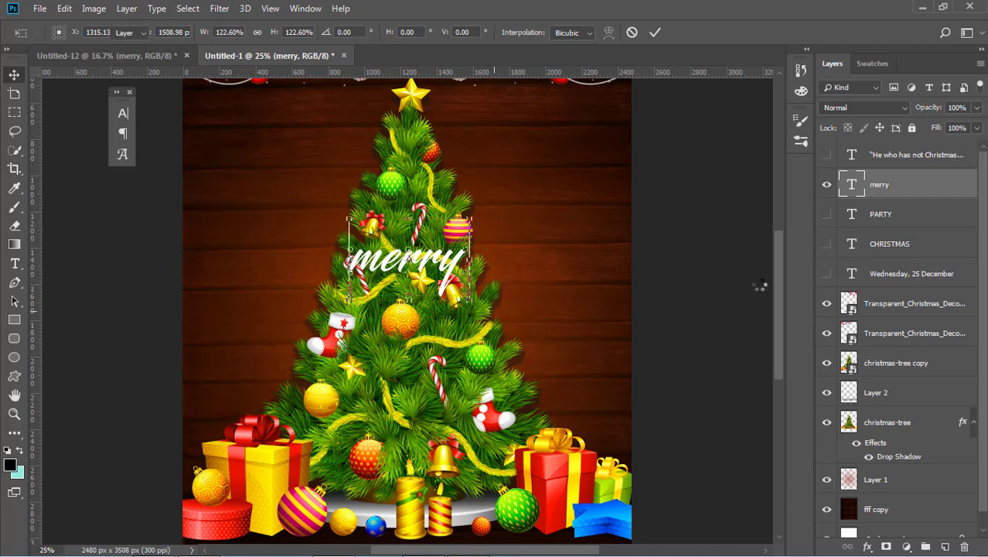
{"action": "left_click", "coordinate": [697, 282]}
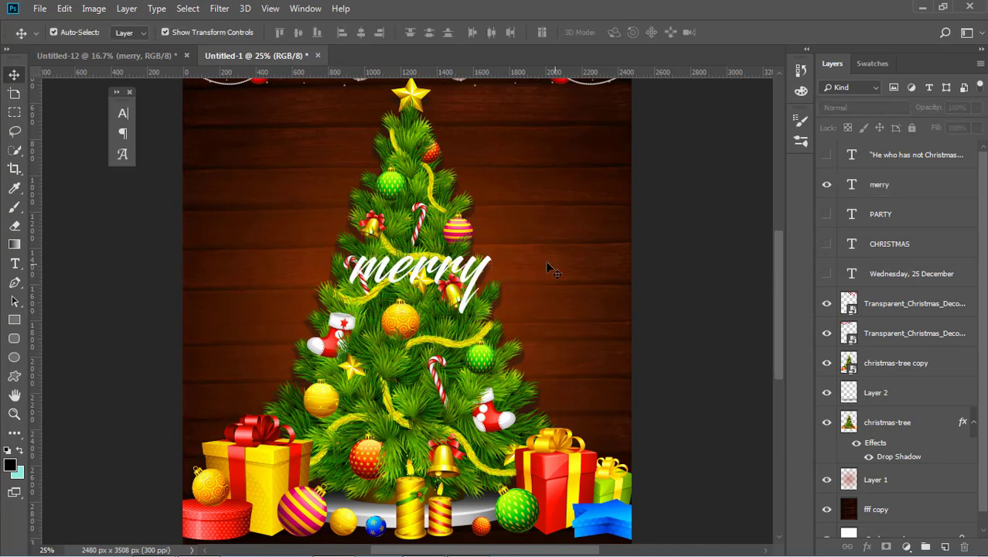
{"action": "left_click_drag", "start_coordinate": [486, 280], "coordinate": [473, 277]}
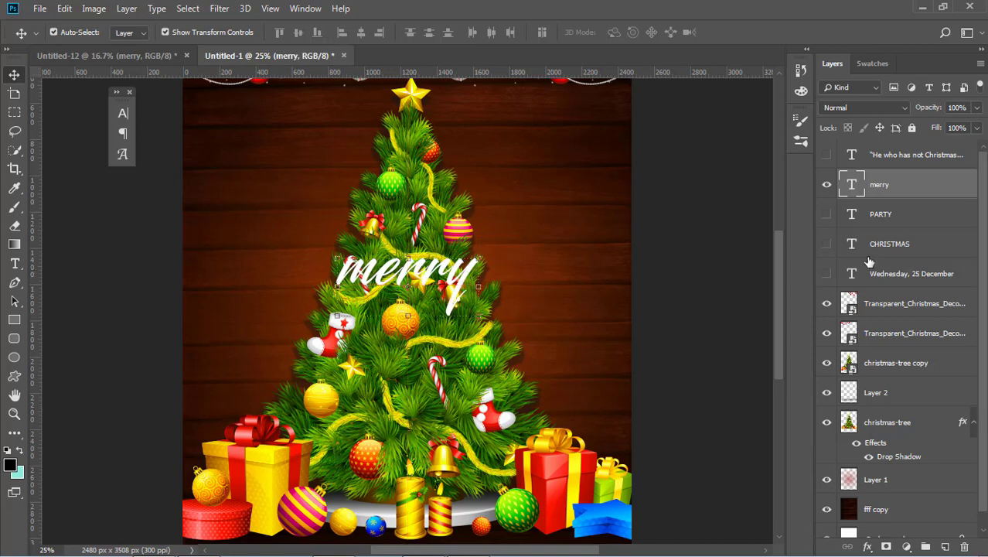
Add a new layer, reduce the brush size to 150 and place the layer directly beneath the merry text layer
{"action": "left_click", "coordinate": [945, 546]}
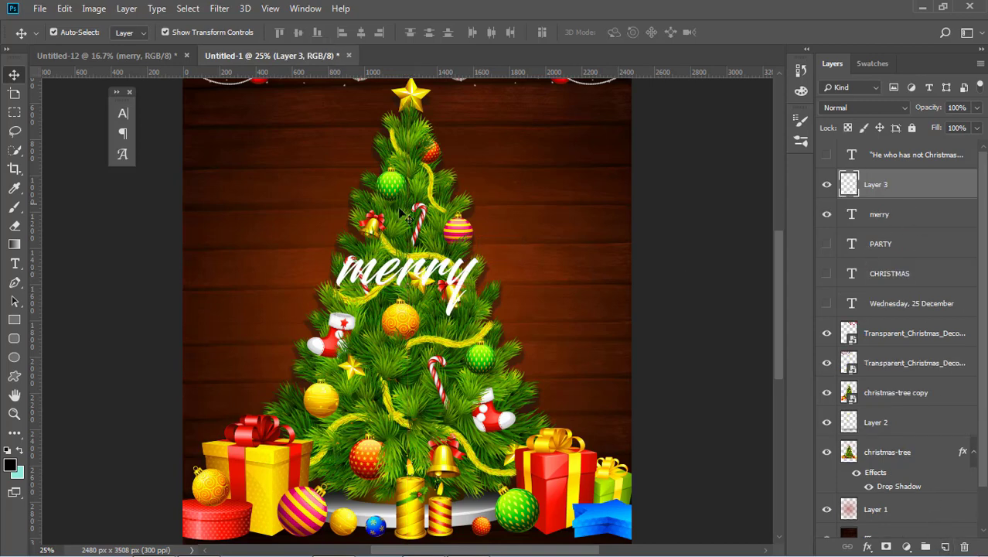
{"action": "left_click", "coordinate": [14, 207]}
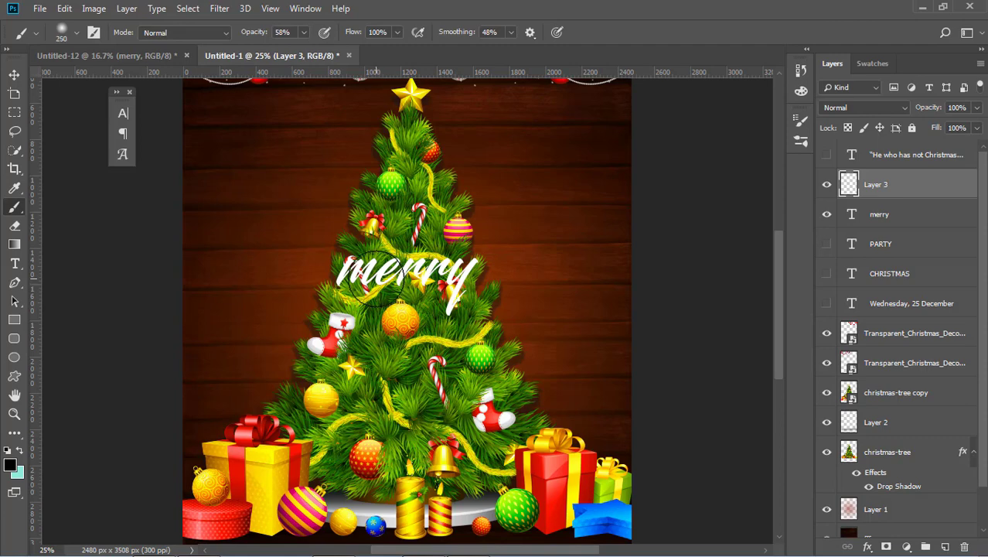
{"action": "key", "text": "bracketleft"}
{"action": "key", "text": "bracketleft"}
{"action": "left_click_drag", "start_coordinate": [927, 193], "coordinate": [926, 224]}
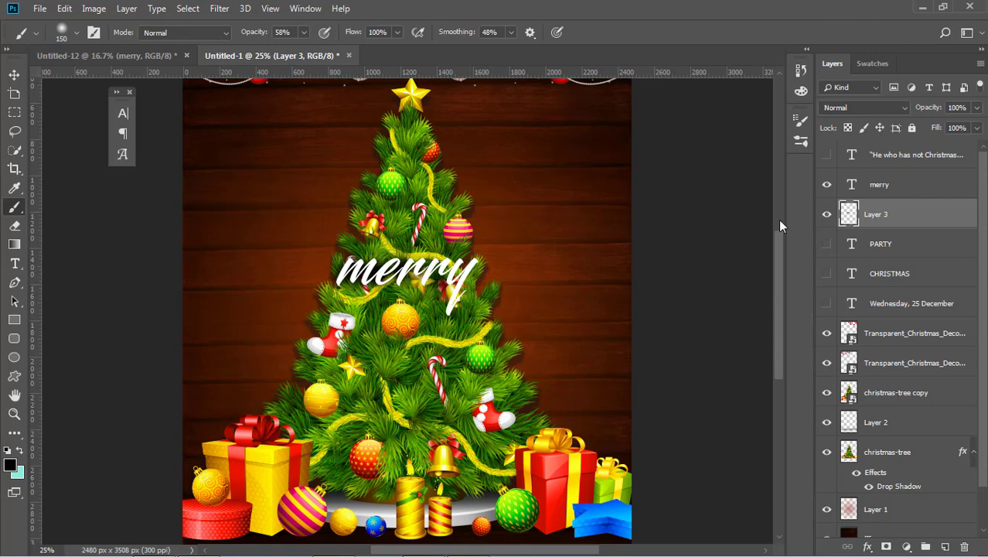
Add a drop shadow to the merry text with its opacity set to 63%, keeping the type layer unrasterized
{"action": "left_click", "coordinate": [891, 190]}
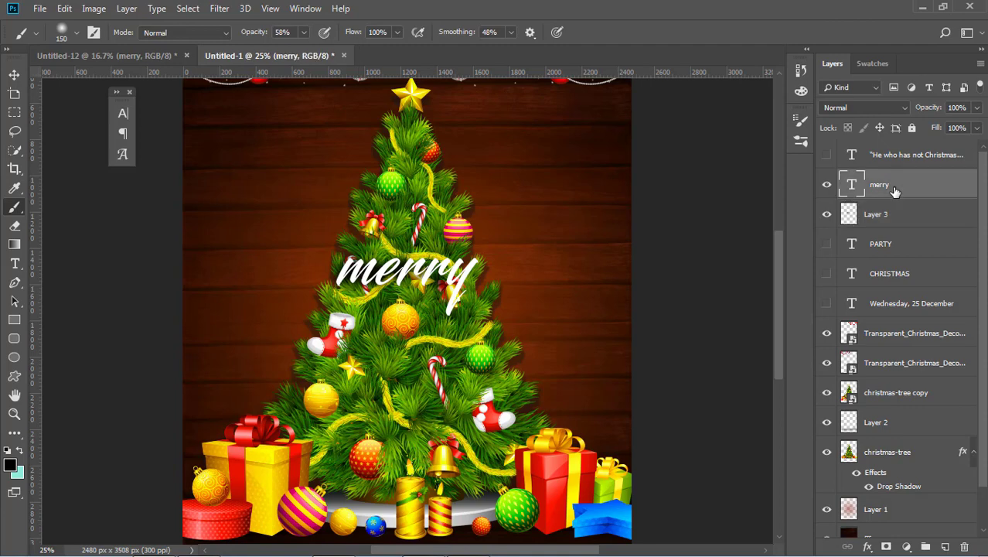
{"action": "left_click", "coordinate": [867, 548]}
{"action": "left_click", "coordinate": [879, 541]}
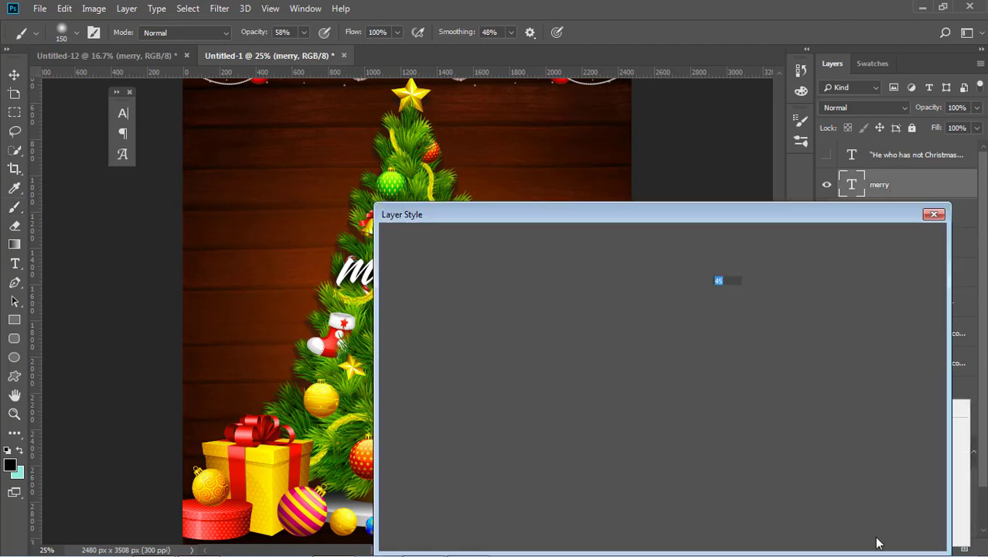
{"action": "left_click_drag", "start_coordinate": [607, 223], "coordinate": [690, 315]}
{"action": "left_click_drag", "start_coordinate": [751, 380], "coordinate": [762, 380]}
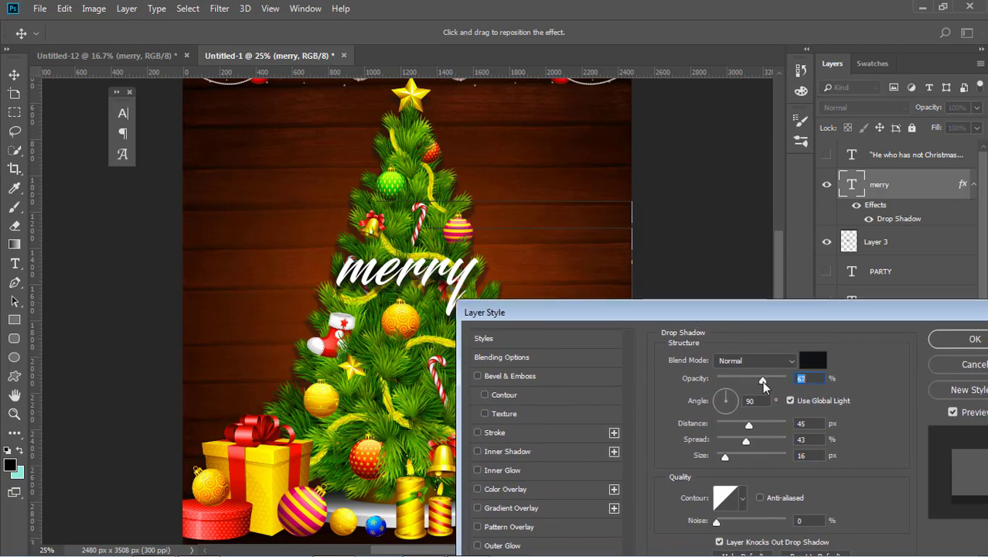
{"action": "left_click_drag", "start_coordinate": [814, 314], "coordinate": [661, 308]}
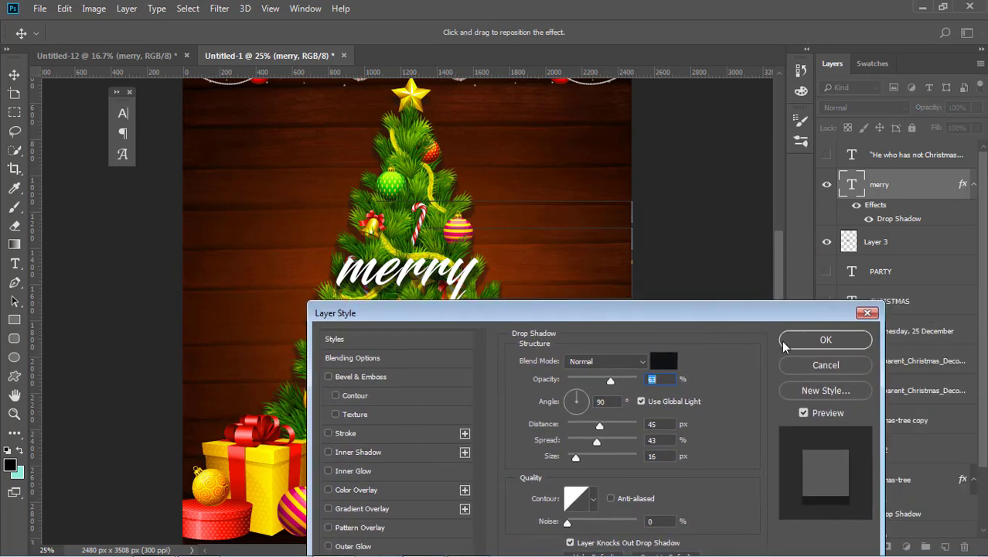
{"action": "left_click", "coordinate": [819, 338]}
{"action": "left_click", "coordinate": [713, 325]}
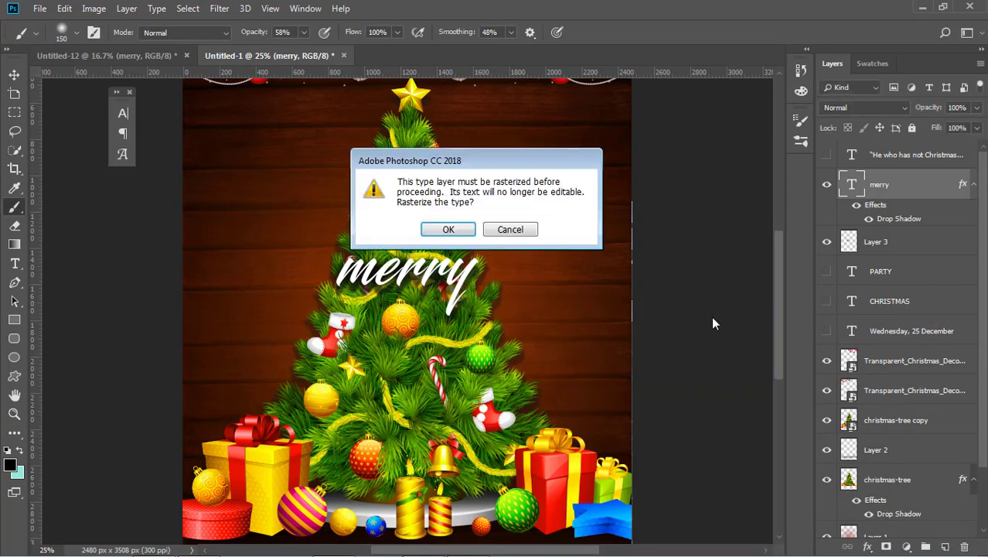
{"action": "left_click", "coordinate": [510, 230]}
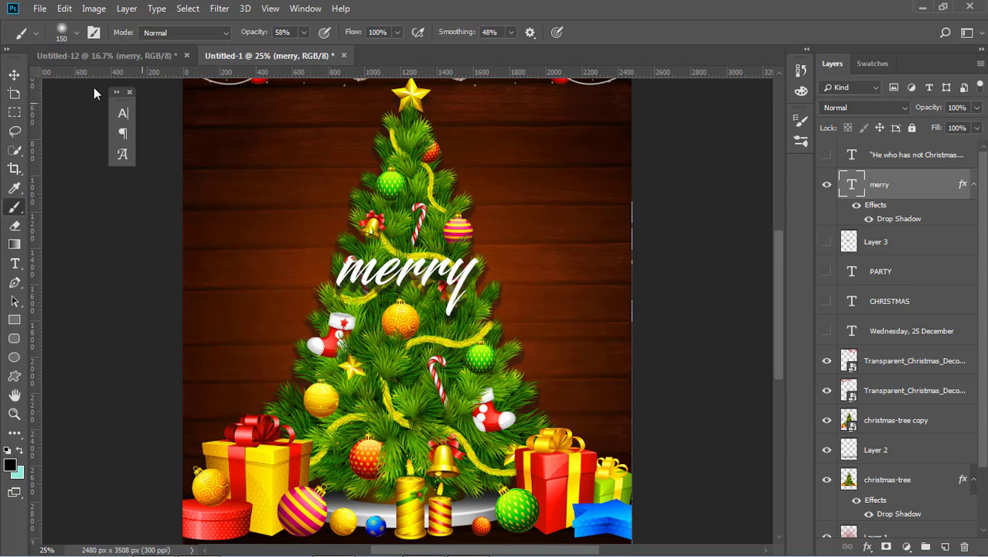
Show the CHRISTMAS text, move it onto the tree below merry and scale it proportionally to 482.28%
{"action": "left_click", "coordinate": [14, 74]}
{"action": "left_click", "coordinate": [667, 309]}
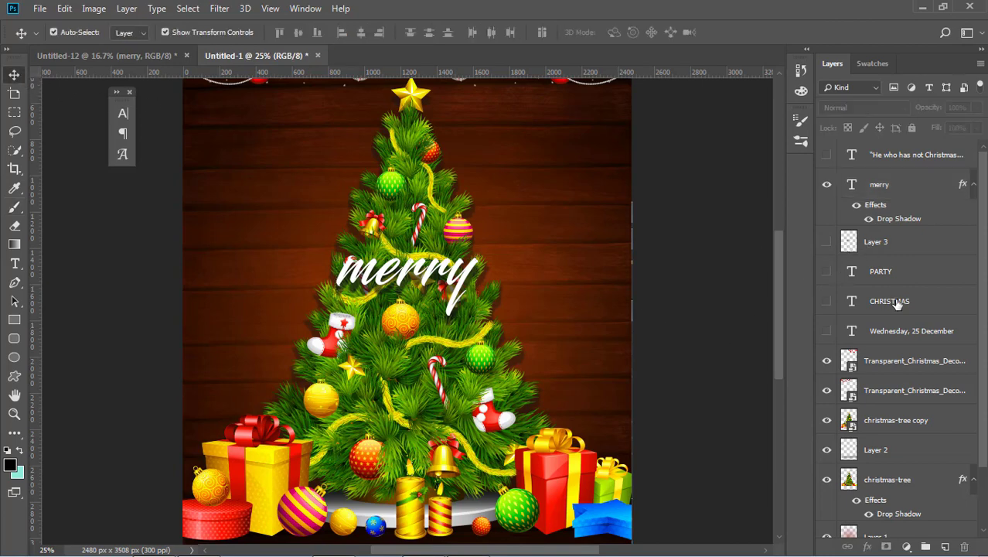
{"action": "left_click", "coordinate": [897, 304]}
{"action": "left_click", "coordinate": [826, 308]}
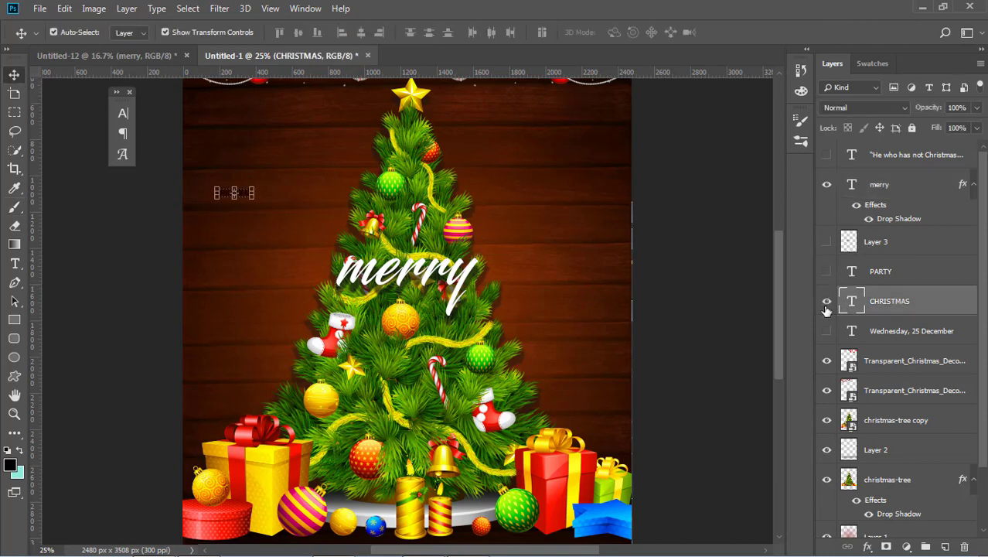
{"action": "left_click", "coordinate": [116, 212]}
{"action": "left_click_drag", "start_coordinate": [245, 195], "coordinate": [497, 371]}
{"action": "key", "text": "ctrl+t"}
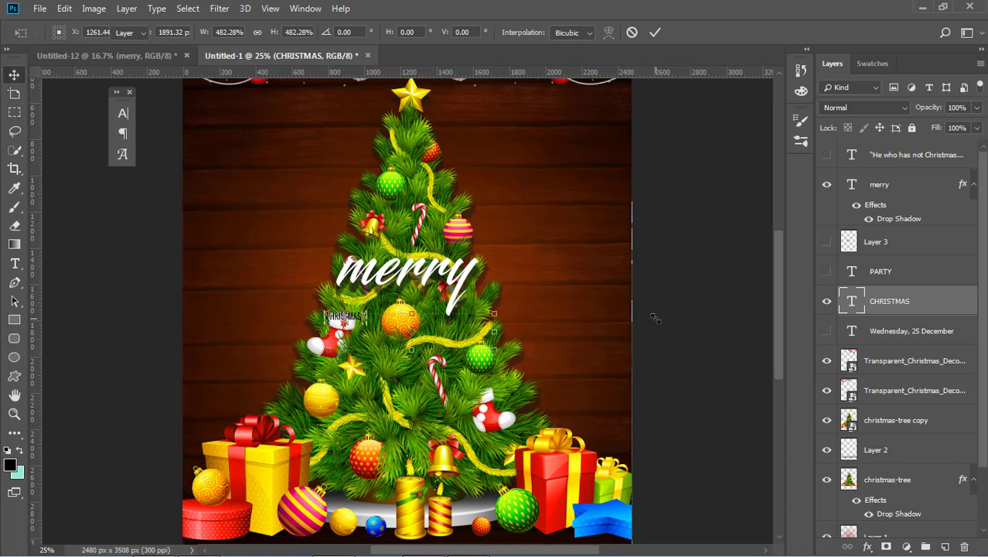
Scale the CHRISTMAS text by a further 109.05% and reposition it so it sits centred below merry
{"action": "left_click_drag", "start_coordinate": [462, 335], "coordinate": [455, 333]}
{"action": "key", "text": "ctrl+t"}
{"action": "left_click_drag", "start_coordinate": [496, 360], "coordinate": [503, 363]}
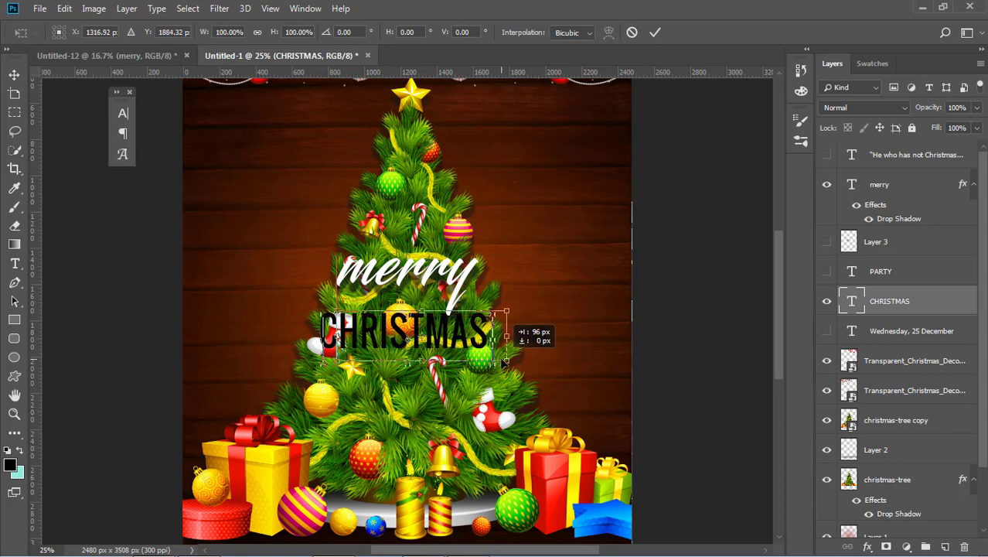
{"action": "key", "text": "Return"}
{"action": "left_click", "coordinate": [681, 348]}
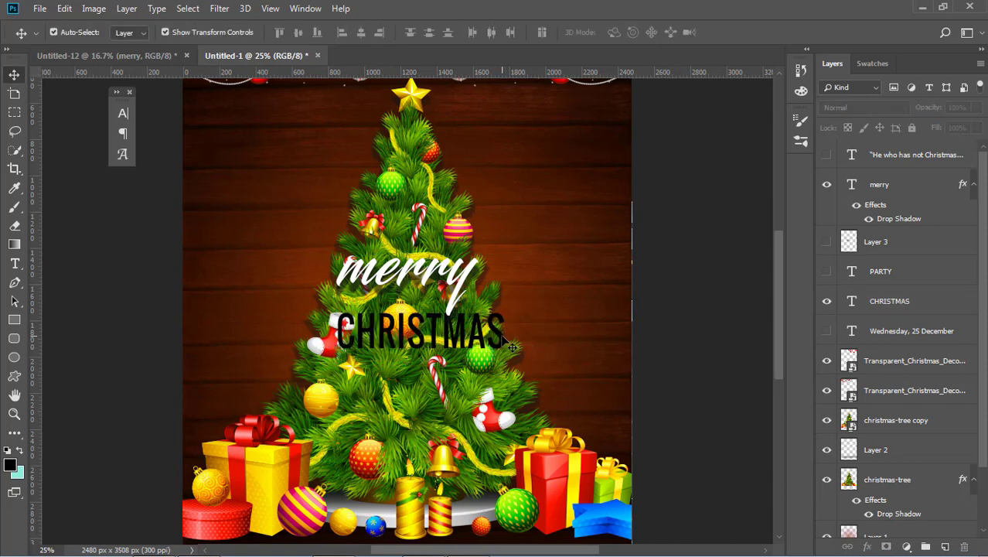
{"action": "left_click_drag", "start_coordinate": [504, 340], "coordinate": [510, 363]}
{"action": "key", "text": "ctrl+t"}
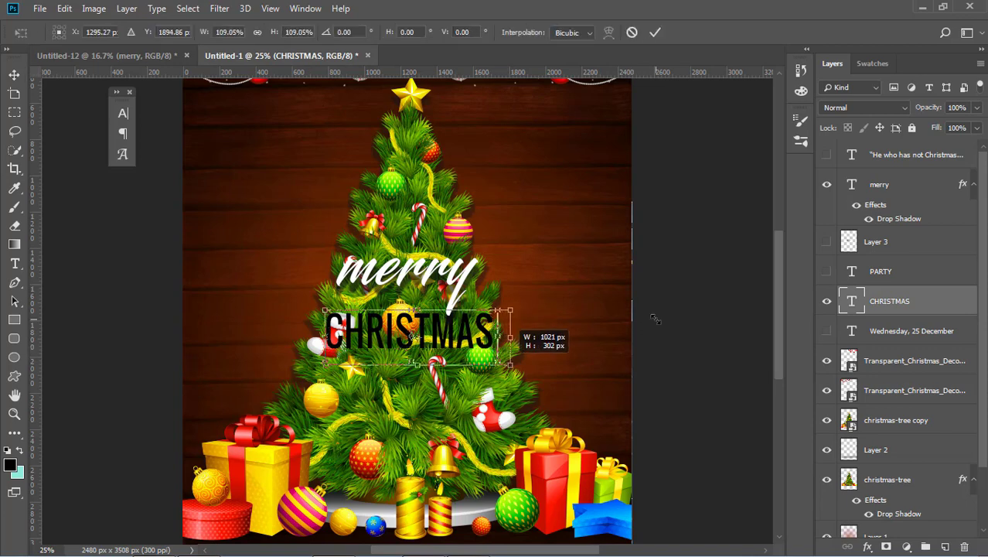
{"action": "key", "text": "Return"}
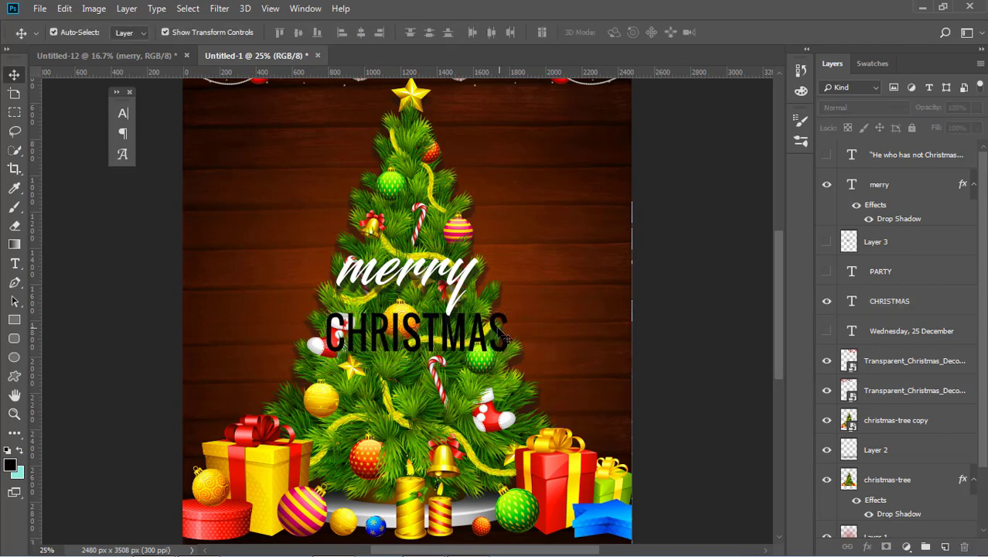
{"action": "left_click_drag", "start_coordinate": [506, 332], "coordinate": [495, 330]}
Bring the CHRISTMAS layer above the merry layer in the stacking order
{"action": "key", "text": "ctrl+bracketright"}
{"action": "key", "text": "ctrl+bracketright"}
{"action": "key", "text": "ctrl+bracketright"}
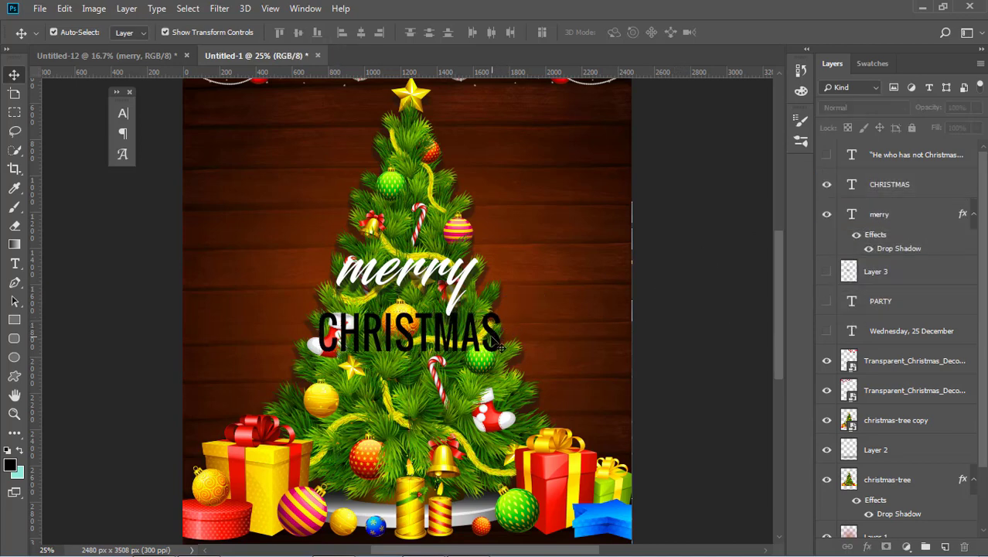
Change the CHRISTMAS text colour to white (ffffff)
{"action": "left_click", "coordinate": [15, 266]}
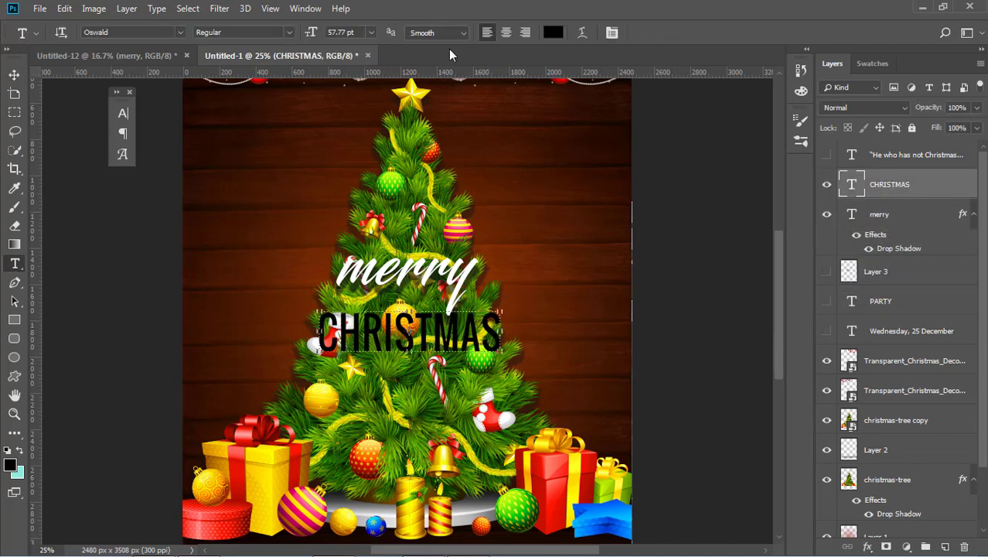
{"action": "left_click", "coordinate": [553, 32]}
{"action": "left_click_drag", "start_coordinate": [656, 333], "coordinate": [576, 279]}
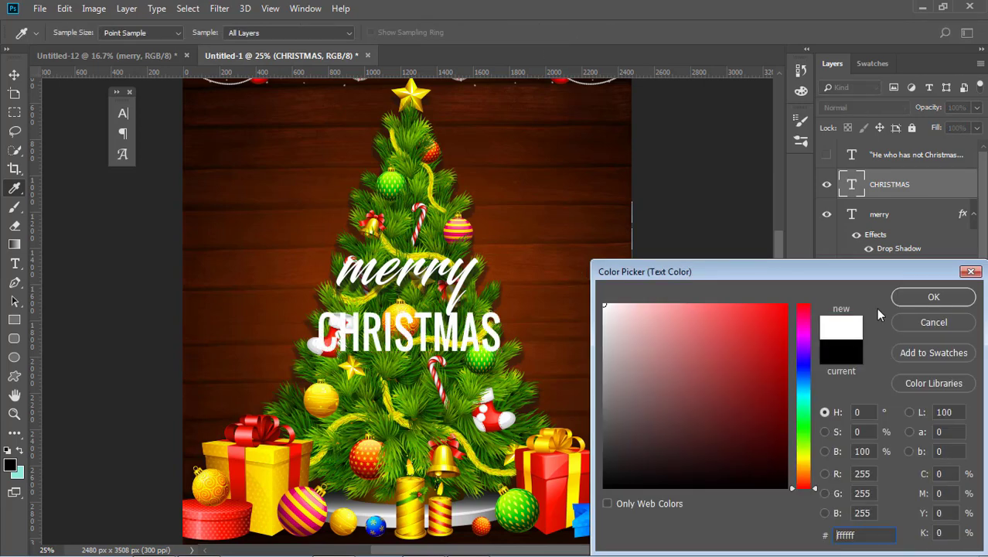
{"action": "left_click", "coordinate": [901, 294]}
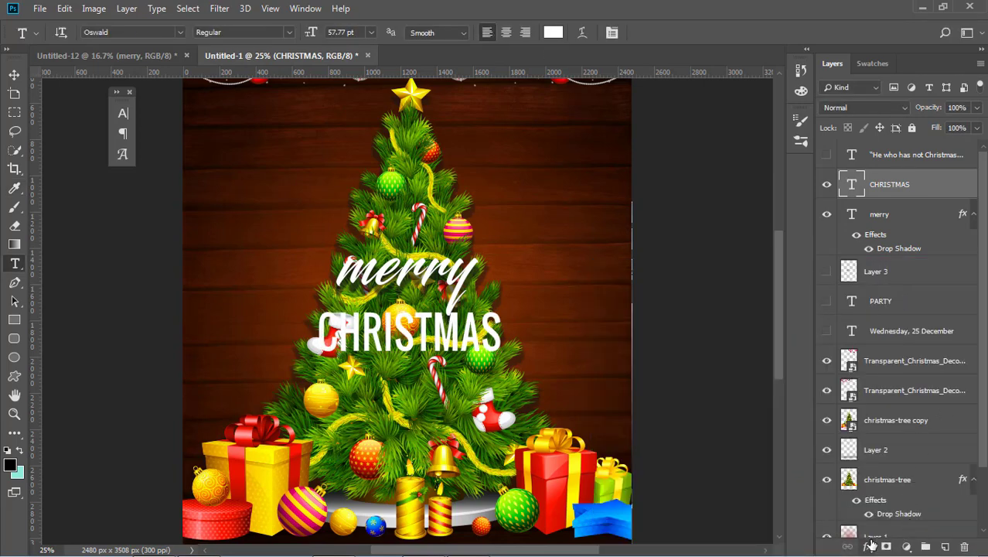
Add a drop shadow to the CHRISTMAS text with 63% opacity, 45 px distance, 43% spread and 16 px size
{"action": "left_click", "coordinate": [869, 546]}
{"action": "left_click", "coordinate": [882, 533]}
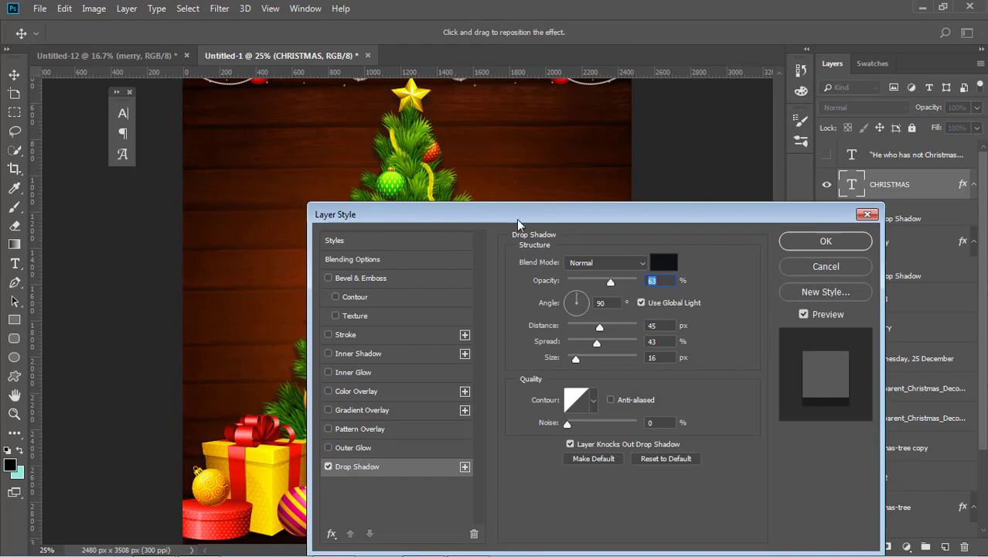
{"action": "left_click_drag", "start_coordinate": [517, 219], "coordinate": [772, 197]}
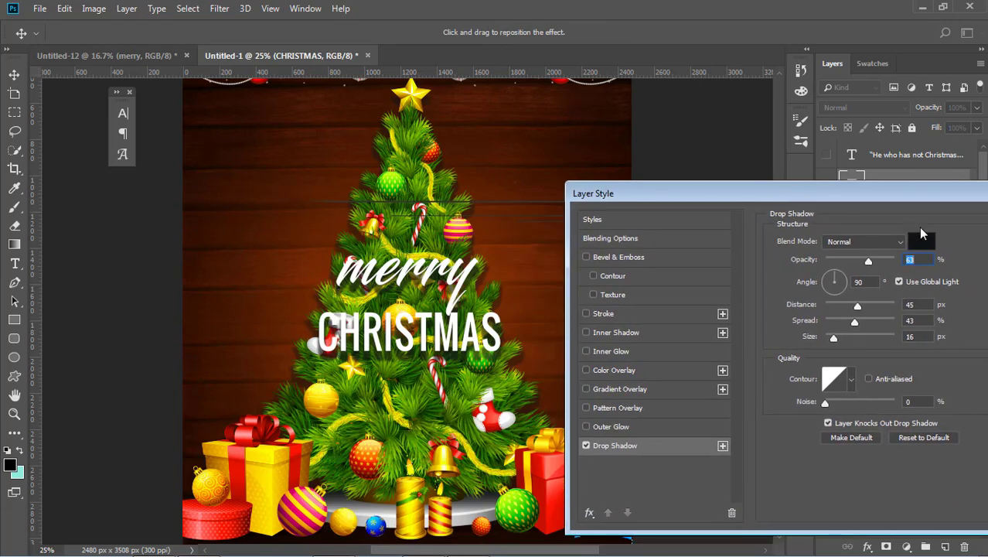
{"action": "left_click_drag", "start_coordinate": [928, 205], "coordinate": [722, 201]}
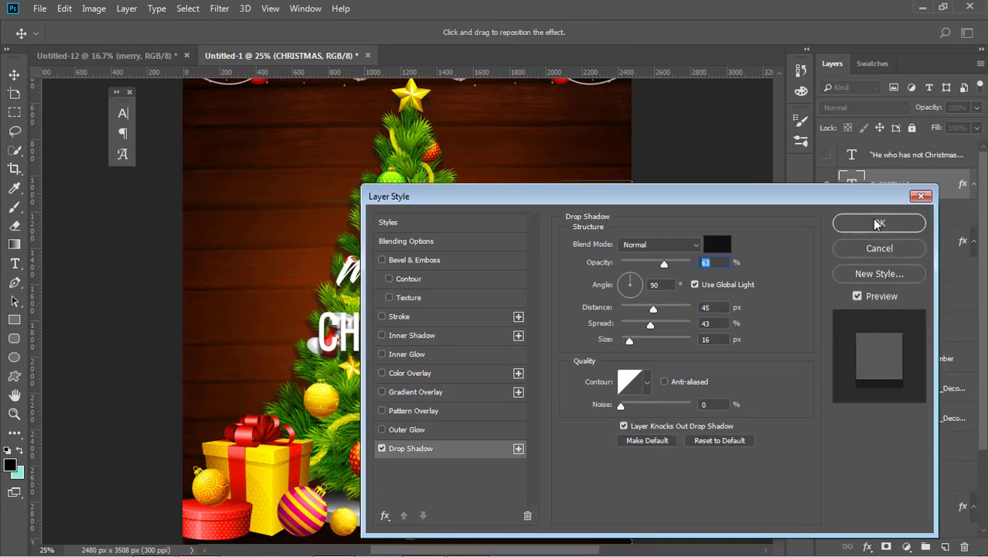
{"action": "left_click", "coordinate": [882, 221]}
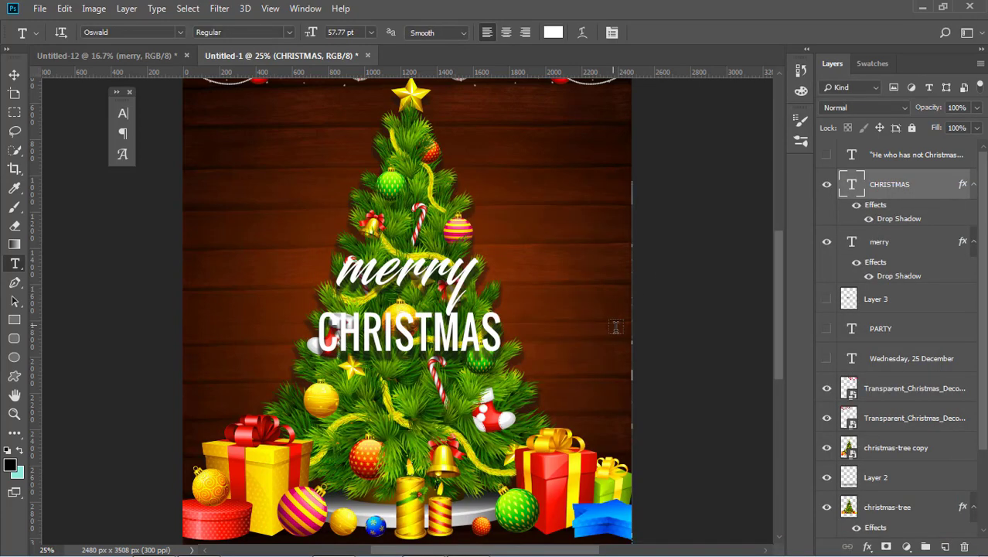
Move the CHRISTMAS text slightly up so it sits closer beneath merry
{"action": "left_click", "coordinate": [14, 75]}
{"action": "left_click", "coordinate": [498, 356]}
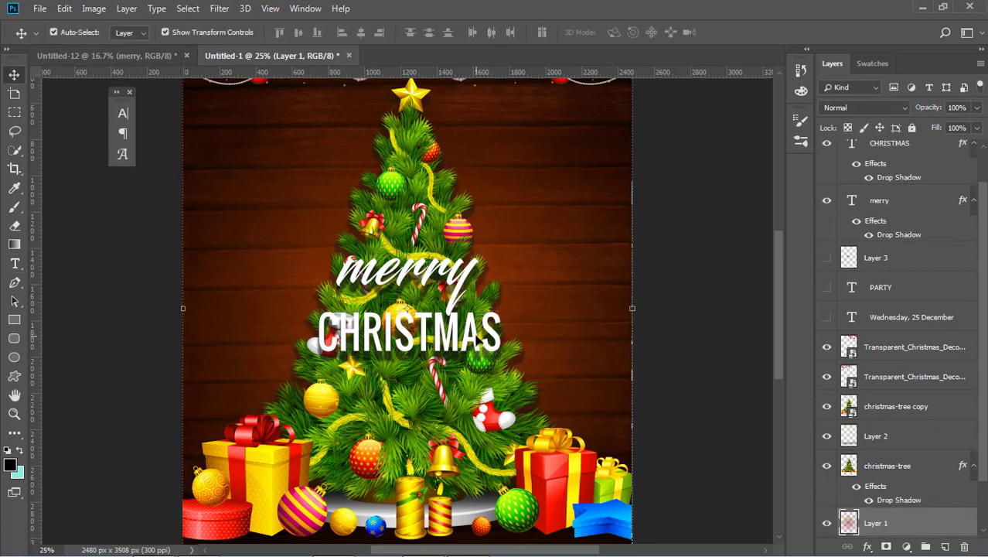
{"action": "left_click_drag", "start_coordinate": [477, 342], "coordinate": [481, 331]}
{"action": "left_click", "coordinate": [686, 371]}
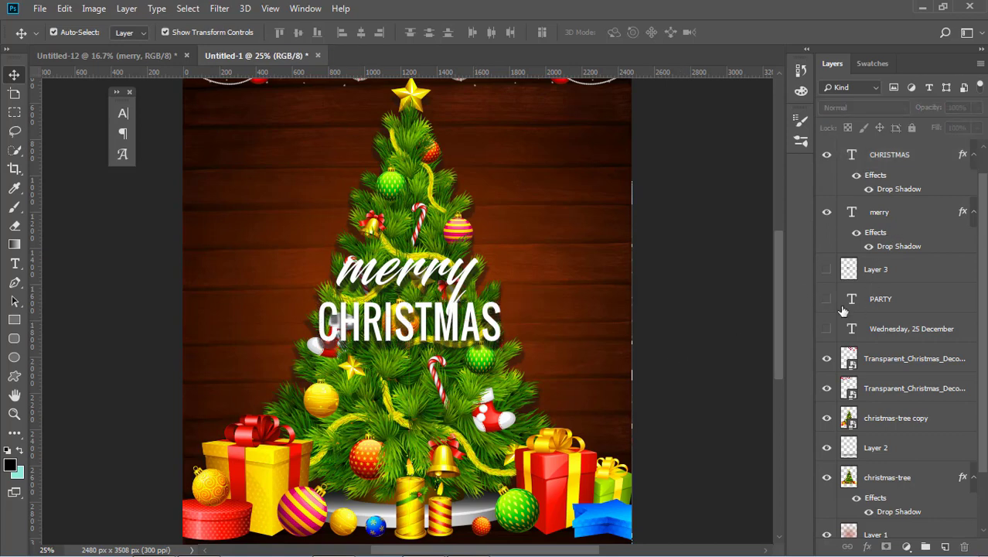
Show the PARTY text and change its colour to white (ffffff)
{"action": "left_click", "coordinate": [883, 301]}
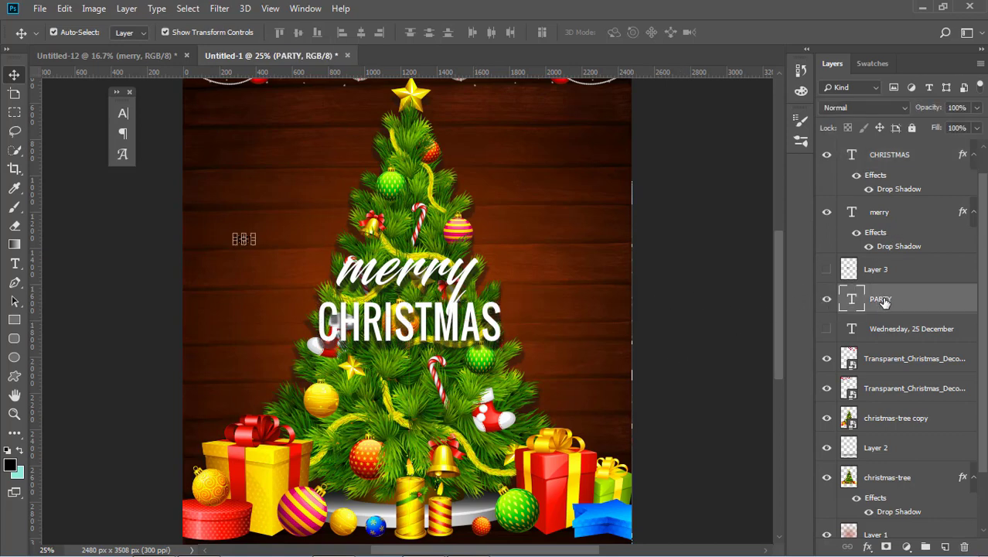
{"action": "left_click", "coordinate": [15, 264]}
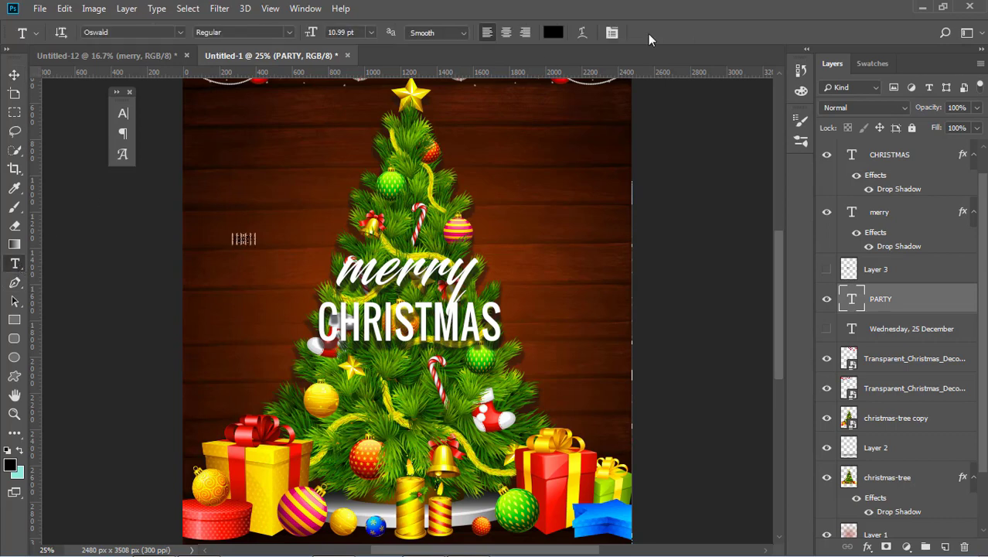
{"action": "left_click", "coordinate": [552, 33]}
{"action": "type", "text": "ffffff"}
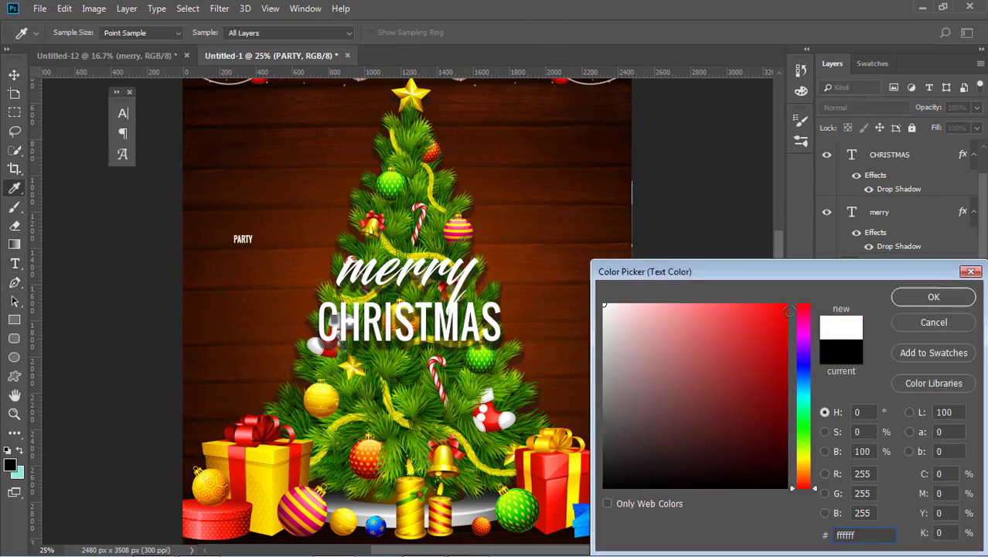
{"action": "left_click", "coordinate": [936, 301]}
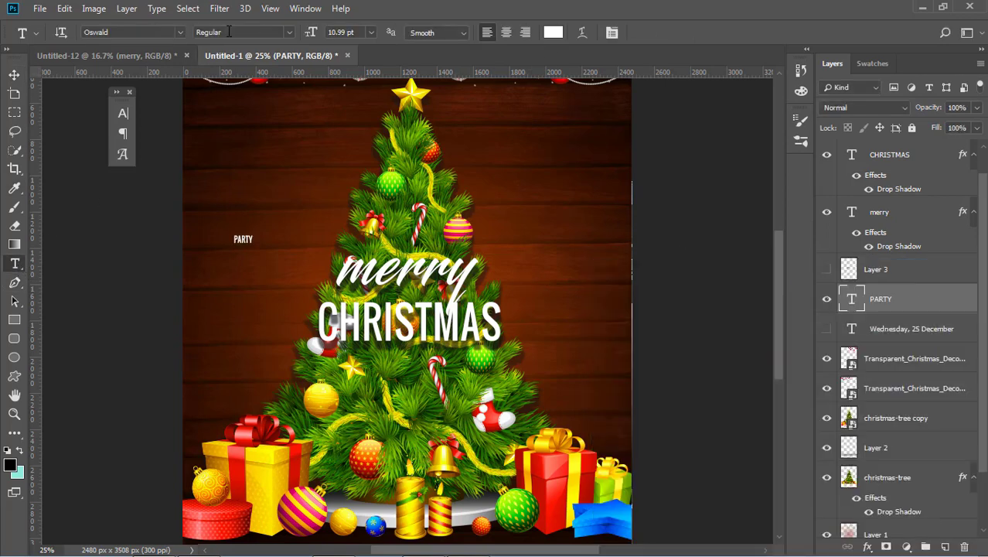
Set the font of the PARTY text to Blacksword Regular
{"action": "left_click", "coordinate": [146, 30]}
{"action": "type", "text": "b"}
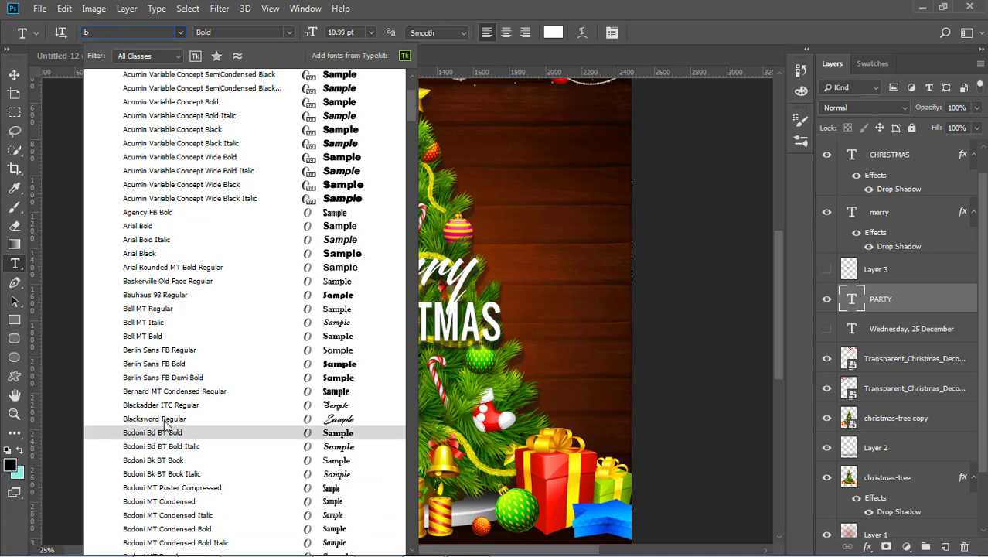
{"action": "left_click", "coordinate": [165, 420]}
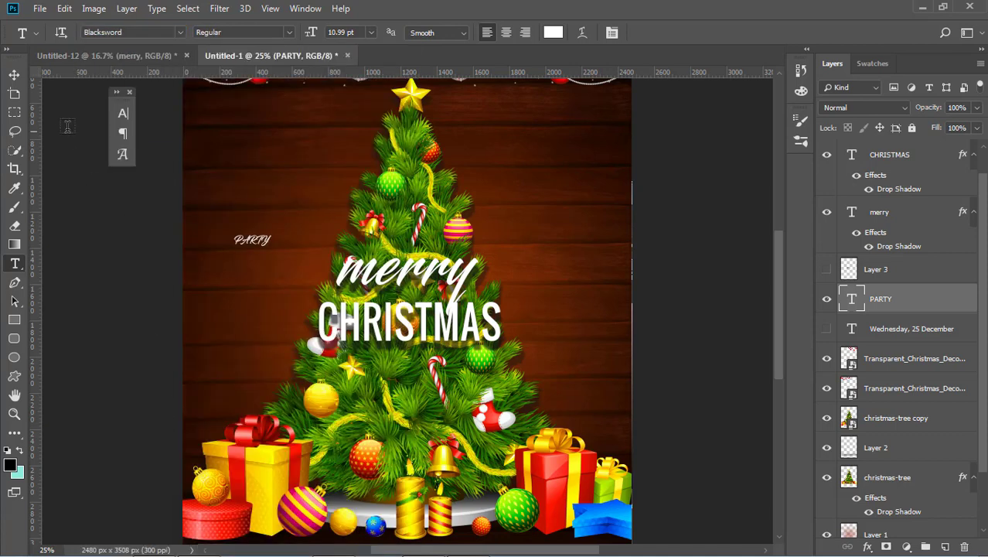
{"action": "left_click", "coordinate": [610, 34]}
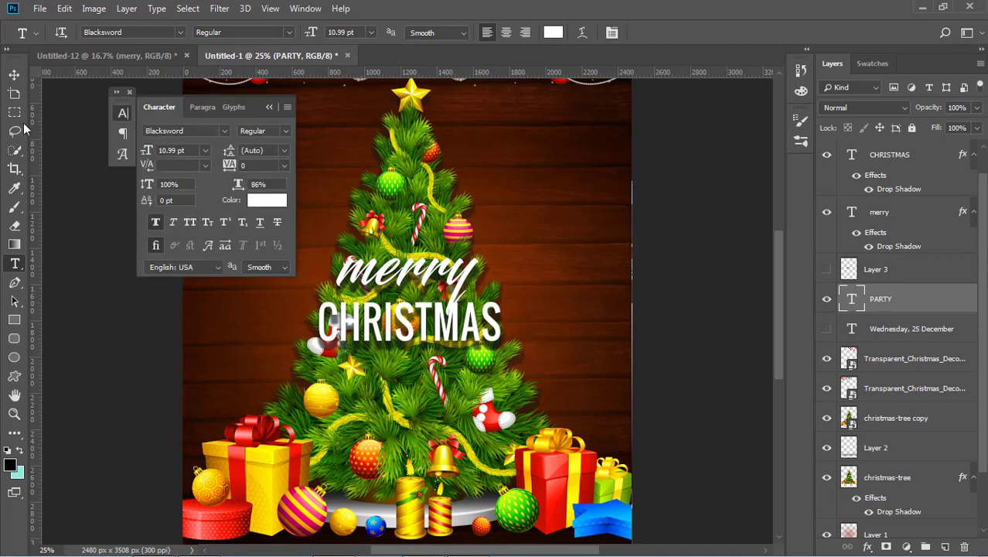
{"action": "left_click", "coordinate": [14, 75]}
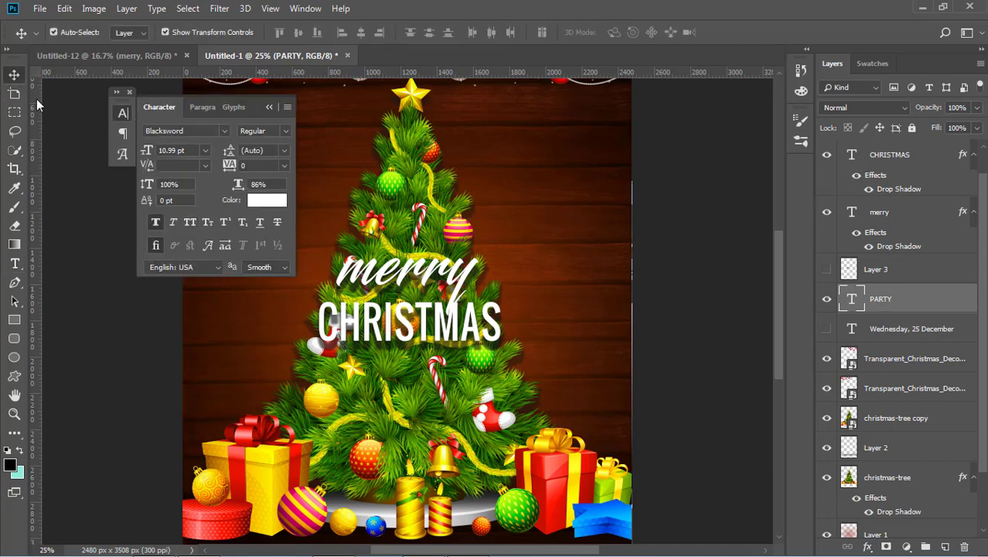
{"action": "left_click", "coordinate": [129, 92]}
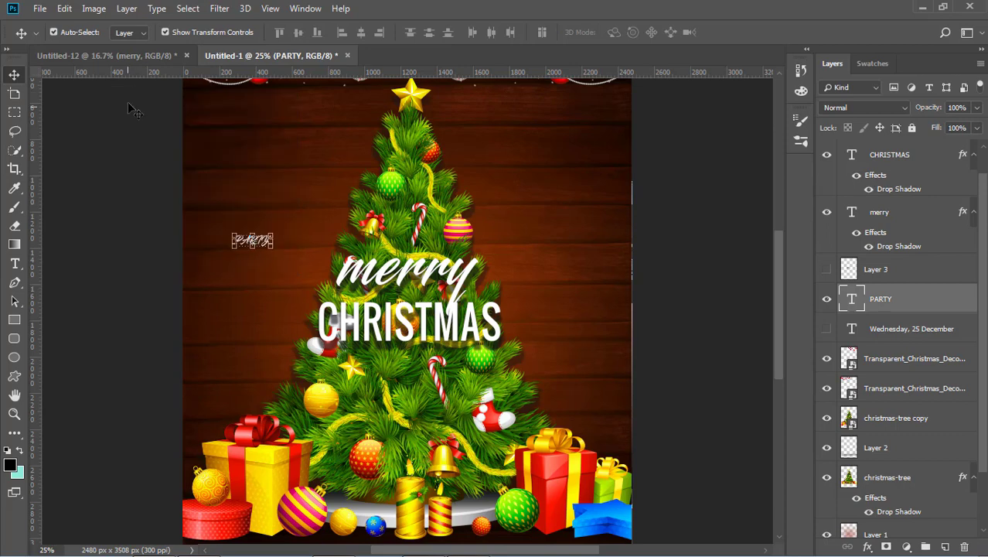
Move the PARTY text onto the tree below CHRISTMAS and open its character settings
{"action": "left_click", "coordinate": [68, 211]}
{"action": "left_click", "coordinate": [261, 244]}
{"action": "left_click_drag", "start_coordinate": [374, 382], "coordinate": [403, 382]}
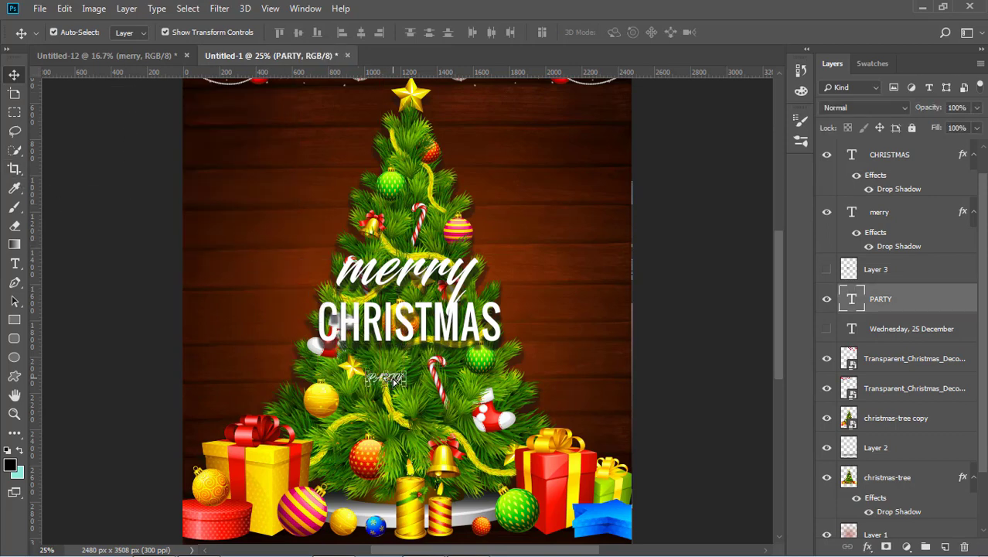
{"action": "left_click", "coordinate": [14, 263]}
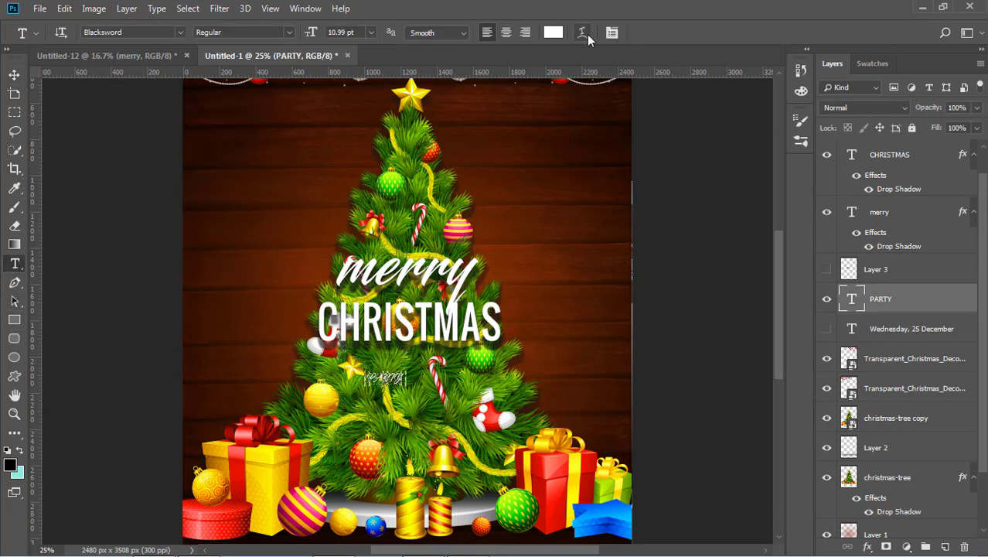
{"action": "left_click", "coordinate": [612, 32]}
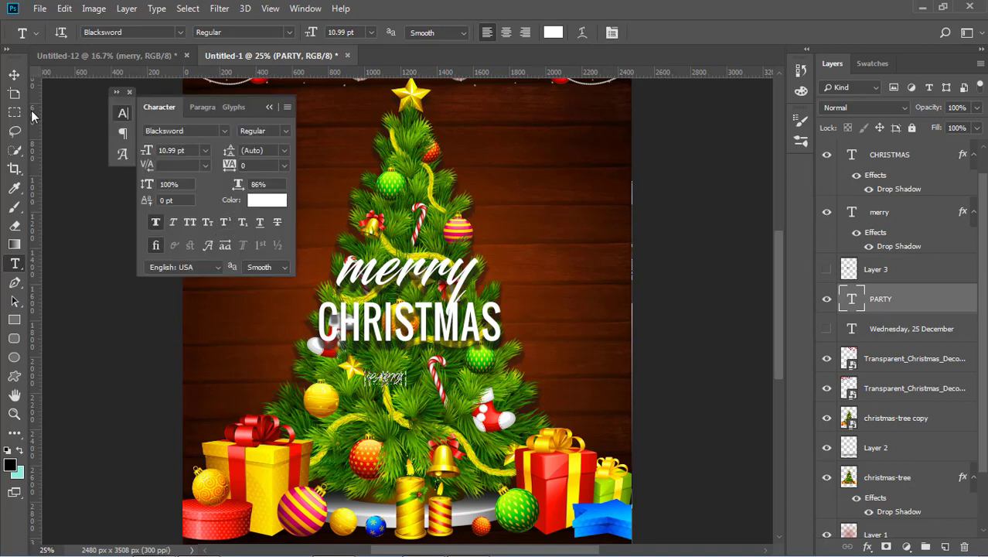
{"action": "left_click", "coordinate": [13, 74]}
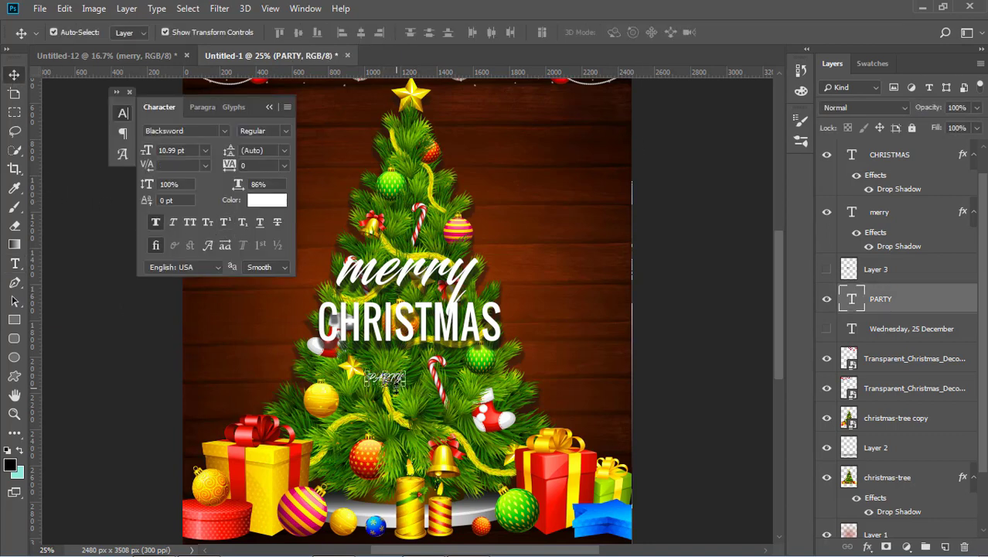
Enlarge the PARTY text to about 389% and centre it on the tree beneath CHRISTMAS
{"action": "key", "text": "ctrl+t"}
{"action": "left_click_drag", "start_coordinate": [405, 385], "coordinate": [689, 384]}
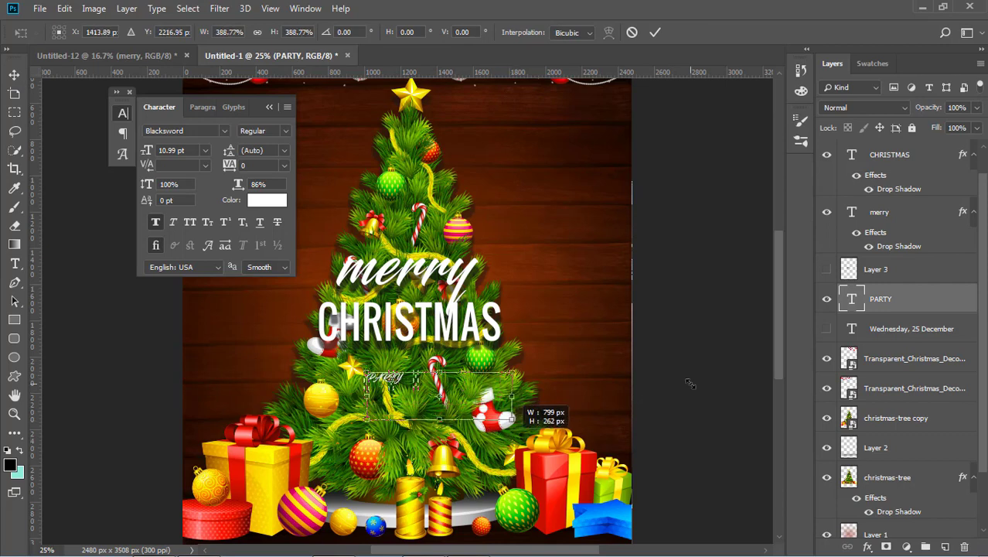
{"action": "key", "text": "Escape"}
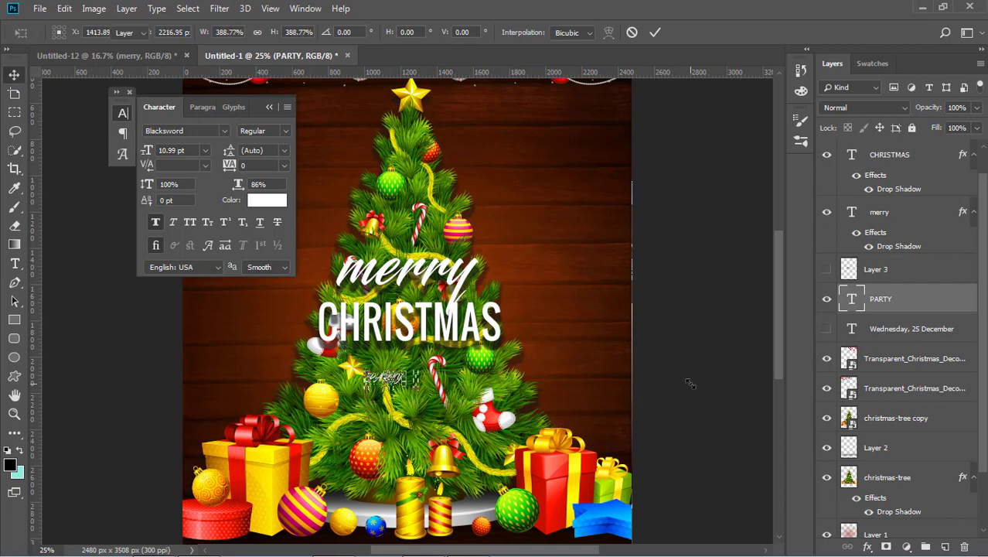
{"action": "left_click", "coordinate": [664, 390]}
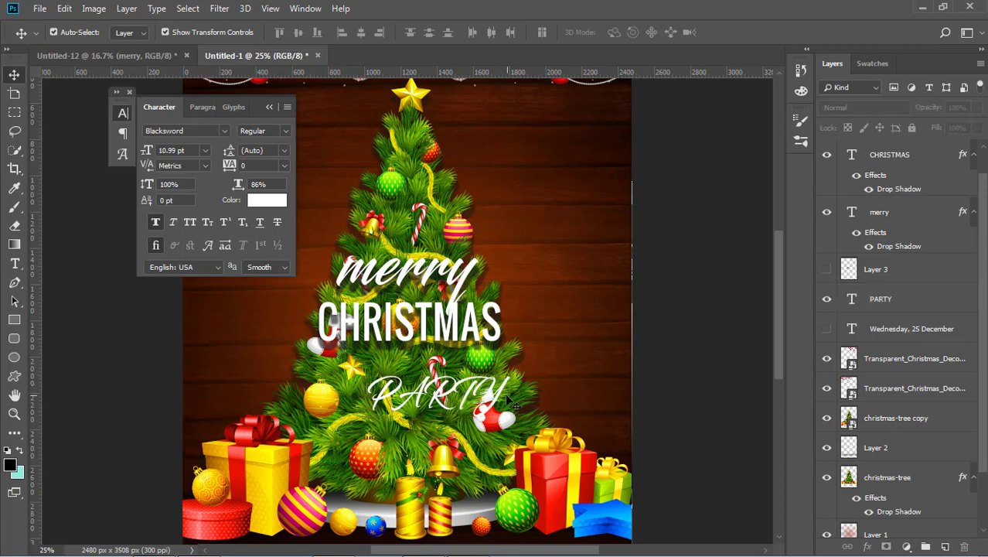
{"action": "left_click_drag", "start_coordinate": [491, 396], "coordinate": [458, 384]}
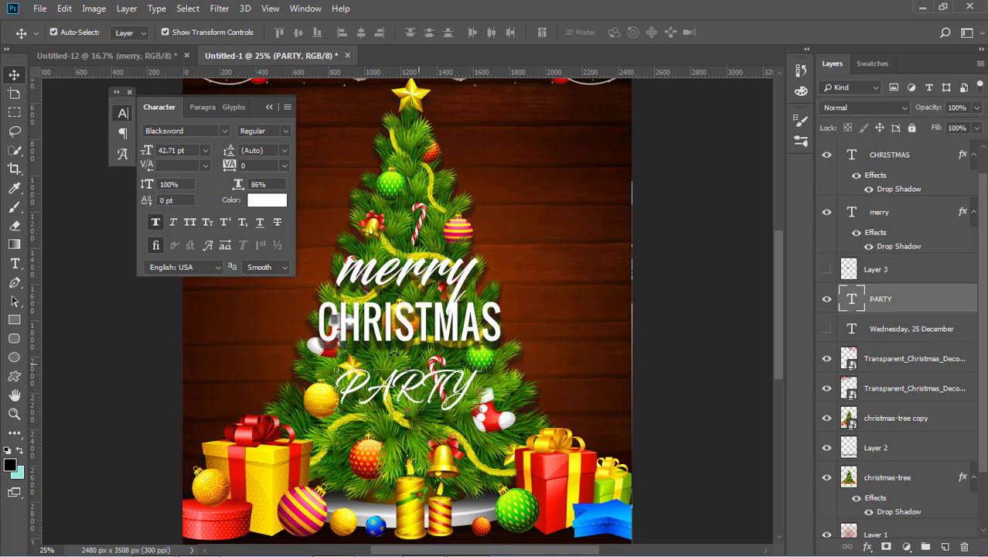
Retype the PARTY text with only its first letter capitalised, as Party
{"action": "left_click", "coordinate": [716, 411]}
{"action": "left_click", "coordinate": [445, 402]}
{"action": "left_click", "coordinate": [14, 264]}
{"action": "left_click", "coordinate": [468, 385]}
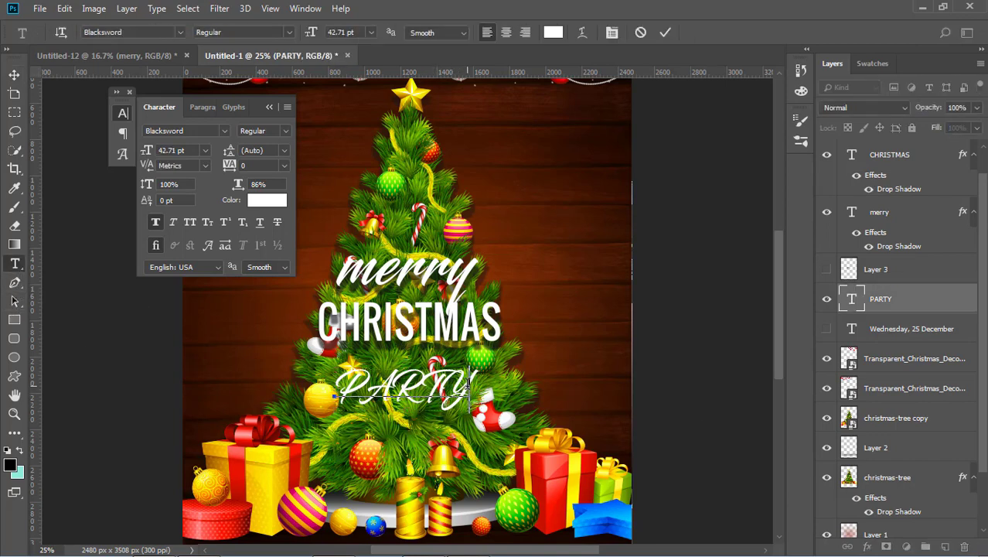
{"action": "key", "text": "BackSpace"}
{"action": "key", "text": "BackSpace"}
{"action": "key", "text": "BackSpace"}
{"action": "key", "text": "BackSpace"}
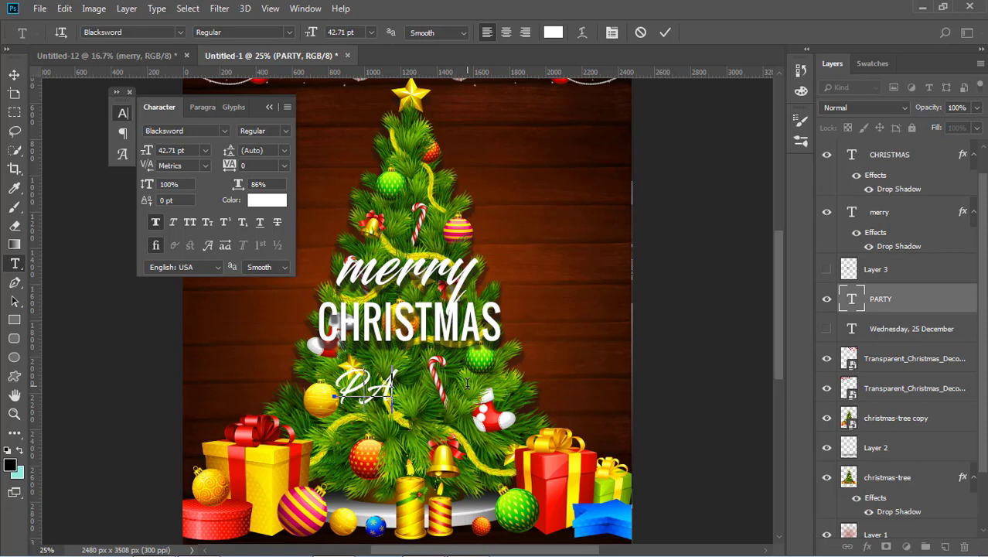
{"action": "type", "text": "a"}
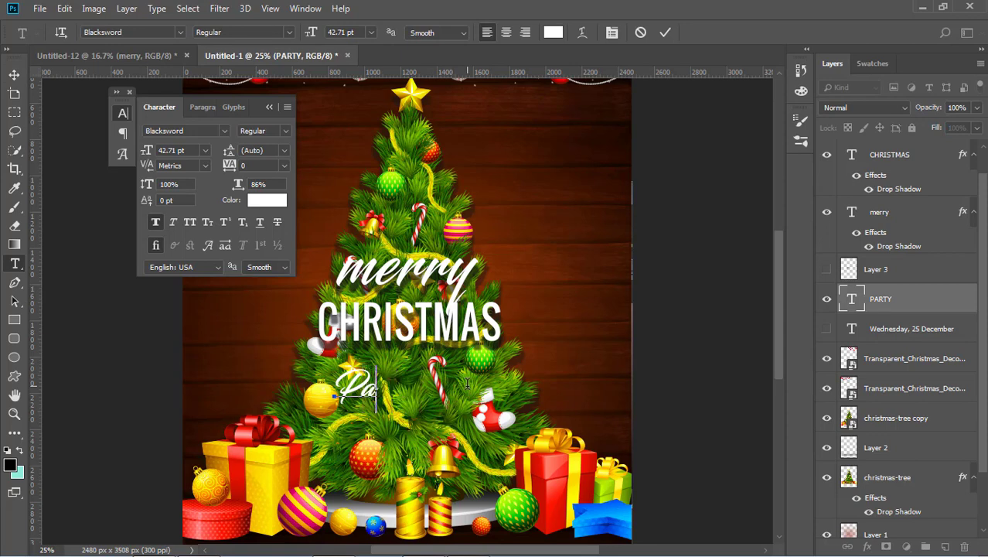
{"action": "type", "text": "rty"}
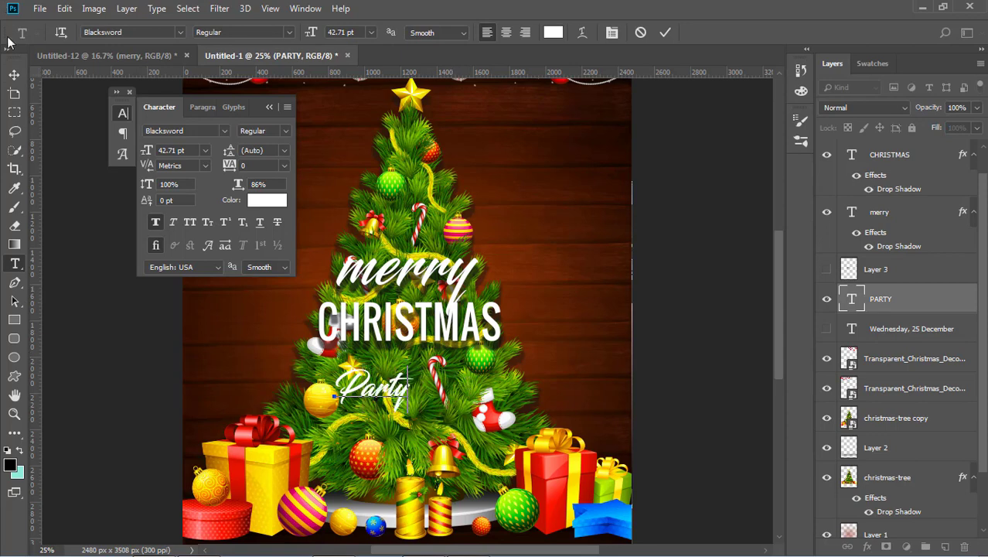
{"action": "left_click", "coordinate": [14, 75]}
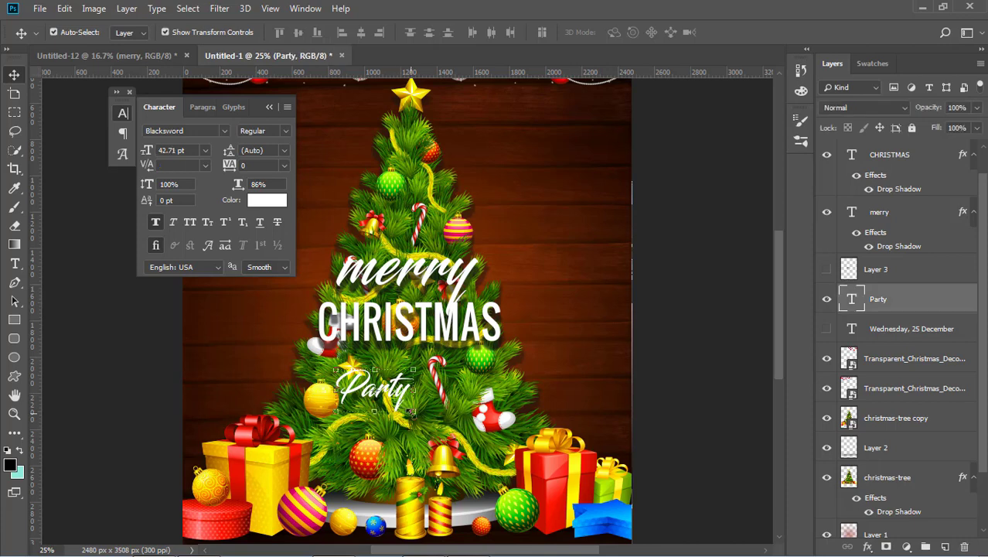
Enlarge the Party text to about 205% and move it up directly beneath CHRISTMAS
{"action": "left_click_drag", "start_coordinate": [414, 416], "coordinate": [498, 464]}
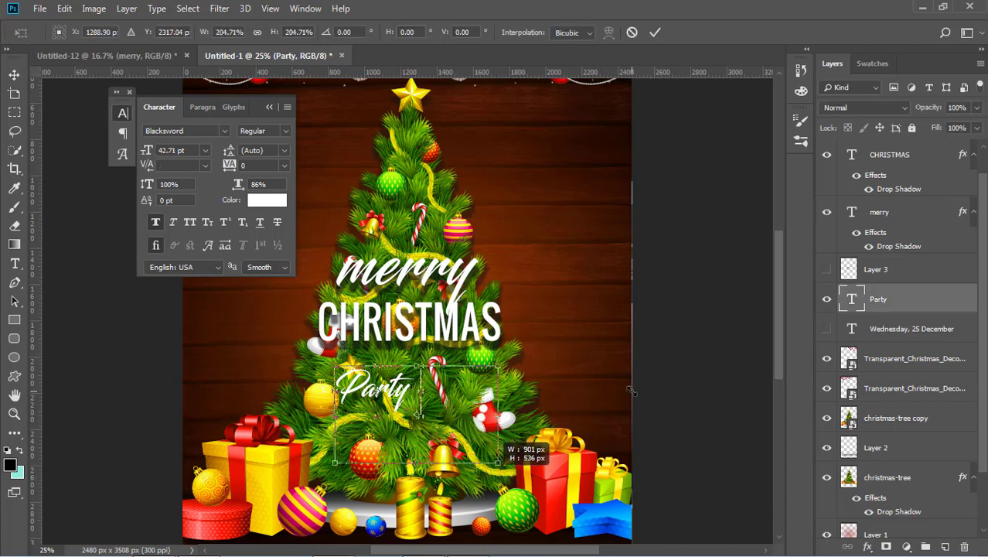
{"action": "key", "text": "Escape"}
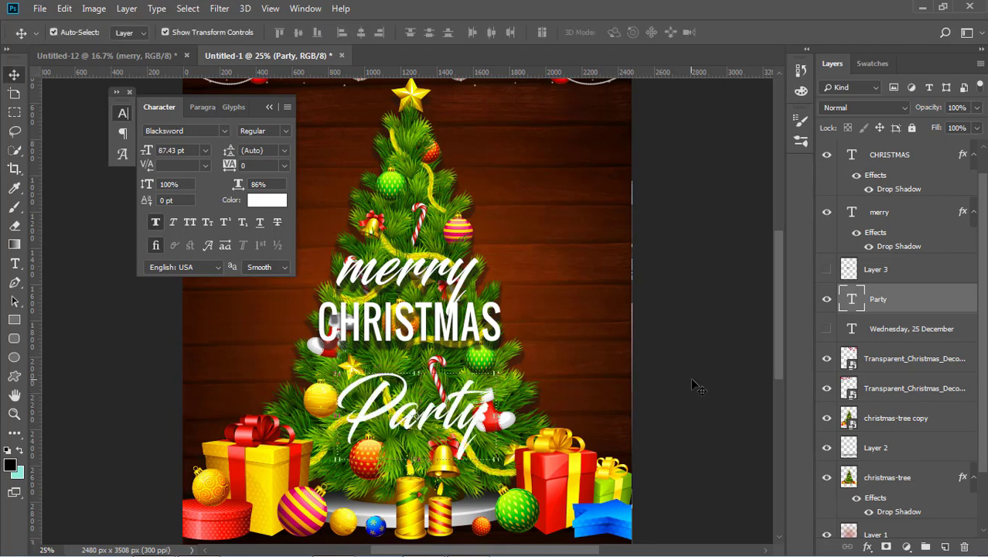
{"action": "left_click_drag", "start_coordinate": [493, 424], "coordinate": [480, 395]}
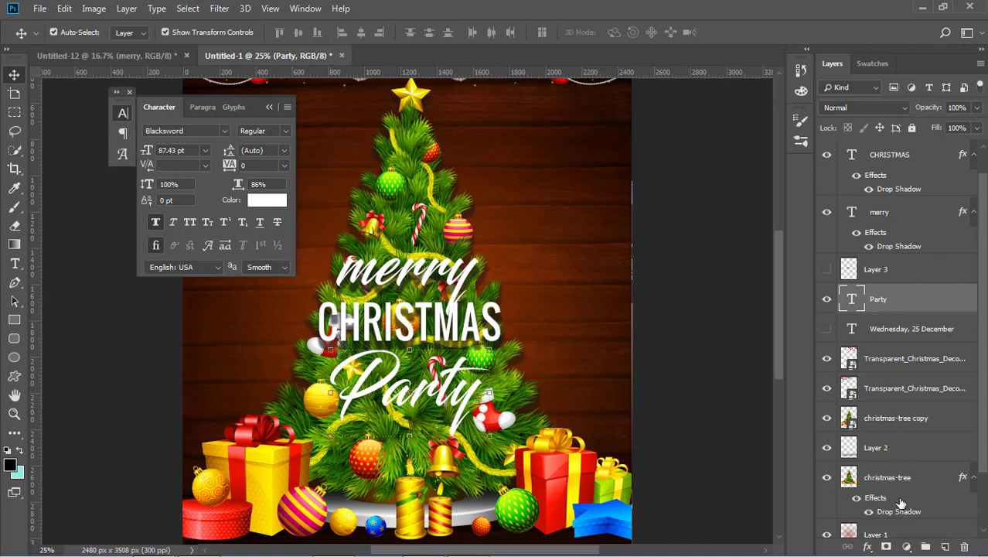
Add a drop shadow to the Party text with 63% opacity, 23 px distance, 34% spread and 13 px size
{"action": "left_click", "coordinate": [867, 547]}
{"action": "left_click", "coordinate": [881, 539]}
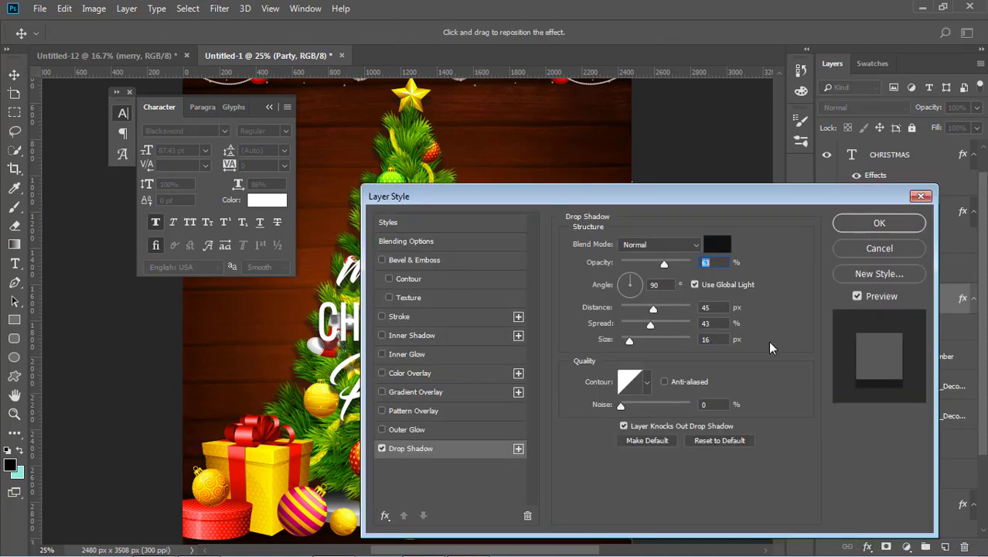
{"action": "left_click_drag", "start_coordinate": [650, 203], "coordinate": [852, 230]}
{"action": "left_click_drag", "start_coordinate": [851, 337], "coordinate": [825, 374]}
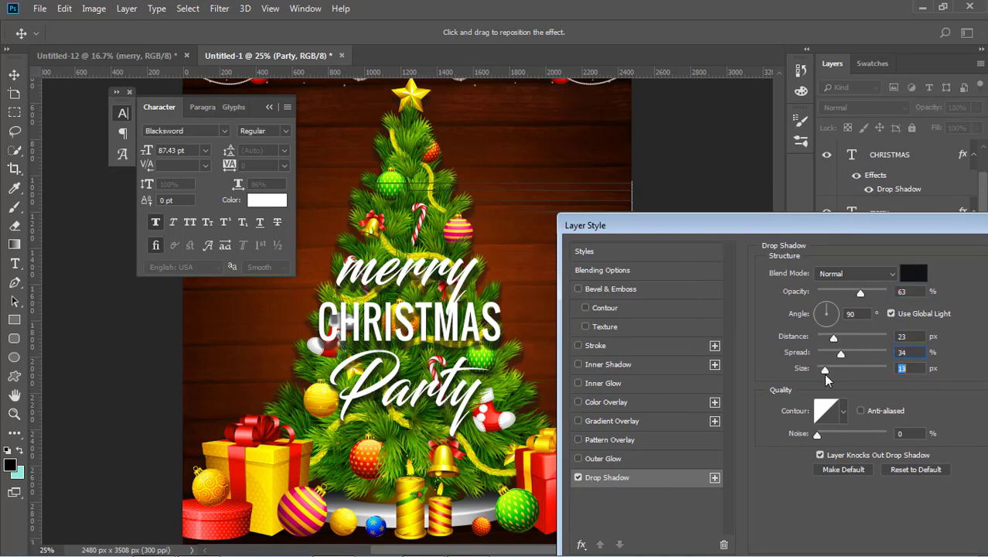
{"action": "left_click_drag", "start_coordinate": [877, 226], "coordinate": [545, 228]}
{"action": "left_click", "coordinate": [890, 260]}
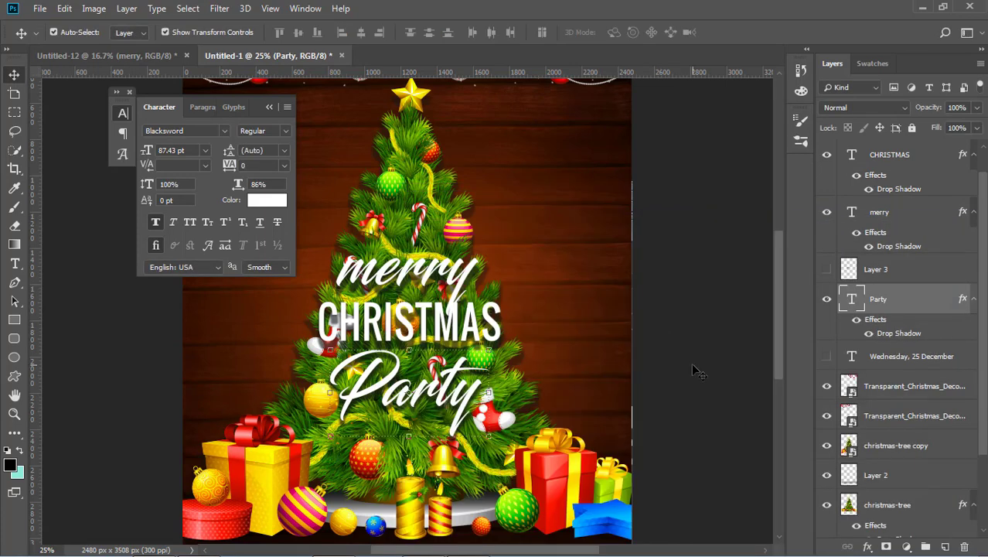
Shift the CHRISTMAS text slightly to the right between merry and Party, keeping its size at 100%
{"action": "left_click", "coordinate": [463, 335]}
{"action": "key", "text": "ctrl+t"}
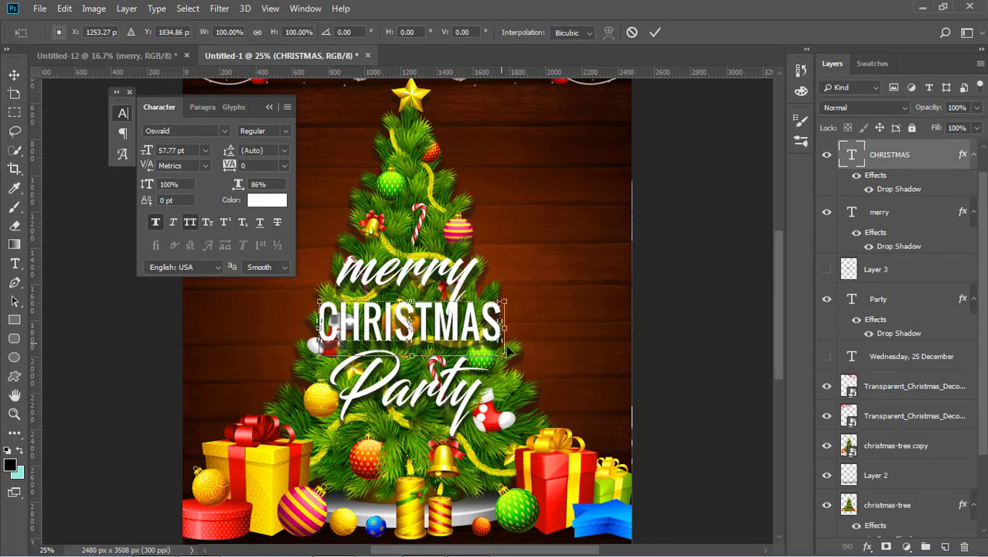
{"action": "left_click_drag", "start_coordinate": [509, 353], "coordinate": [513, 357]}
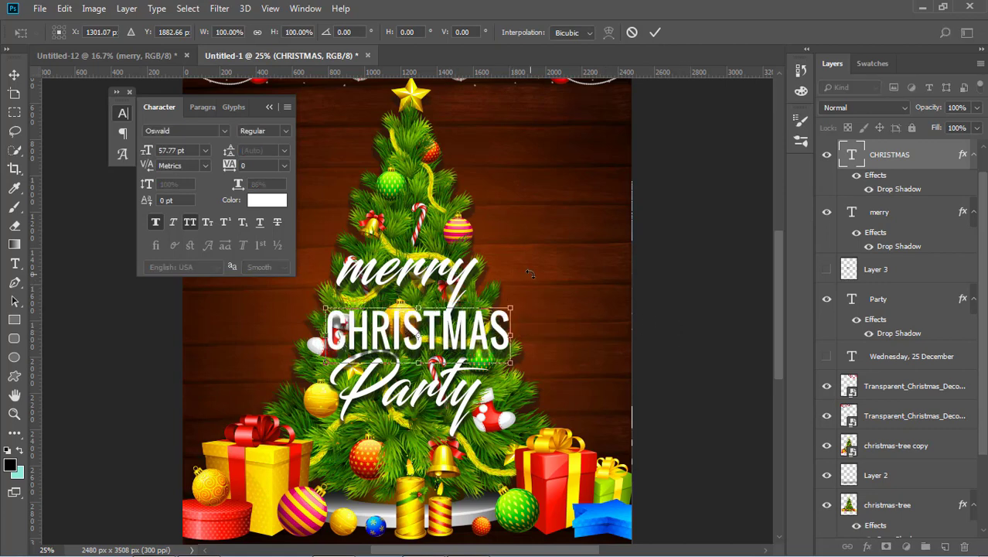
{"action": "key", "text": "v"}
{"action": "key", "text": "Return"}
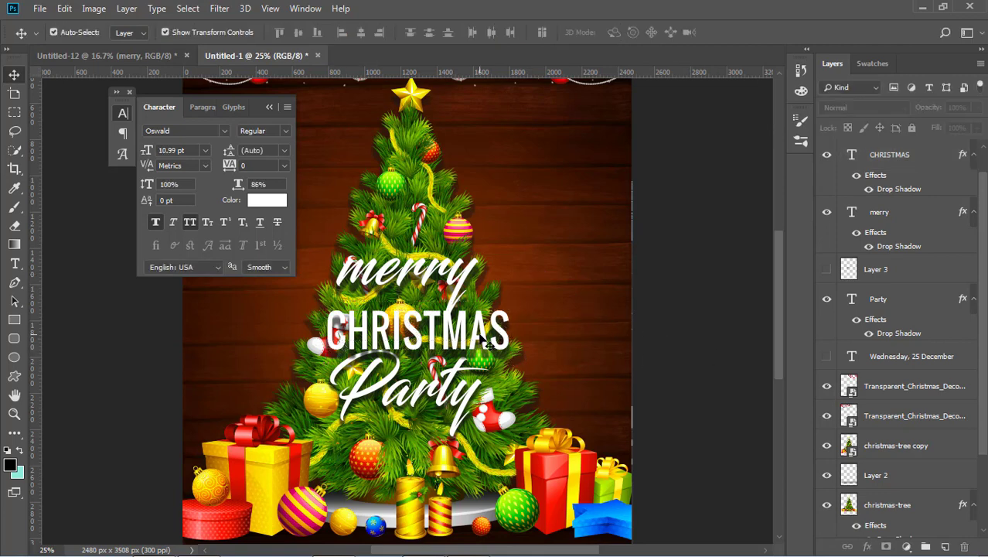
{"action": "left_click_drag", "start_coordinate": [486, 342], "coordinate": [479, 327]}
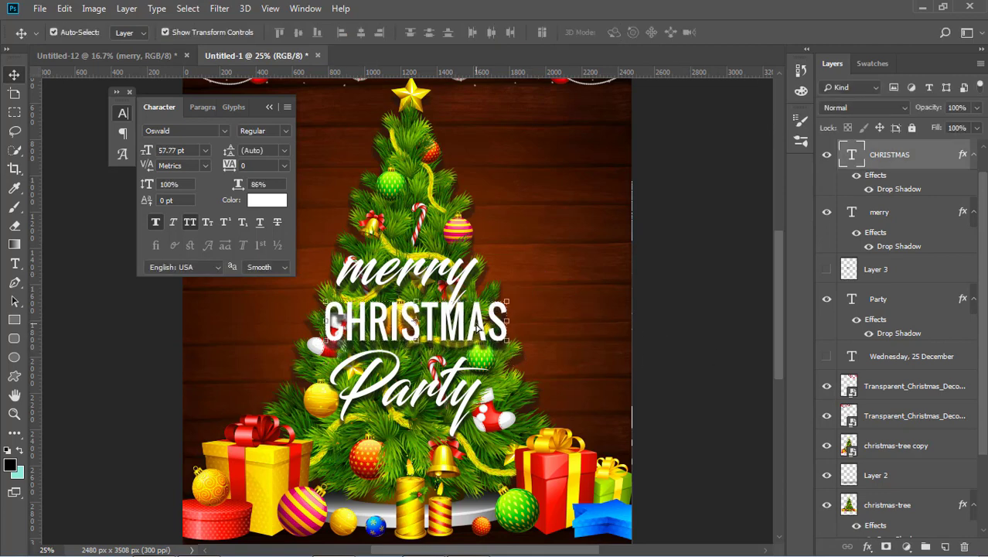
Reduce the drop shadow distance of the CHRISTMAS text to 19 px
{"action": "double_click", "coordinate": [899, 193]}
{"action": "left_click_drag", "start_coordinate": [682, 218], "coordinate": [846, 225]}
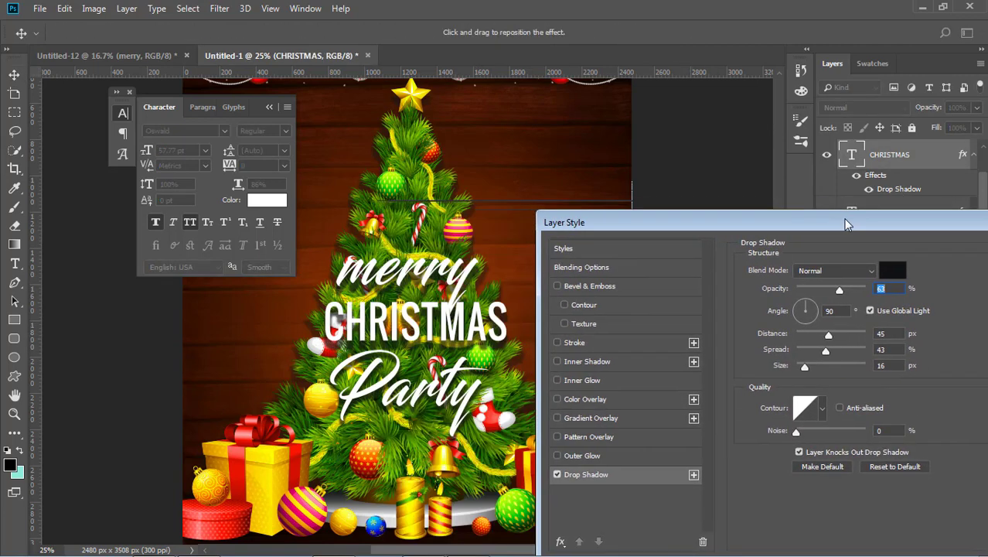
{"action": "left_click_drag", "start_coordinate": [828, 335], "coordinate": [811, 338]}
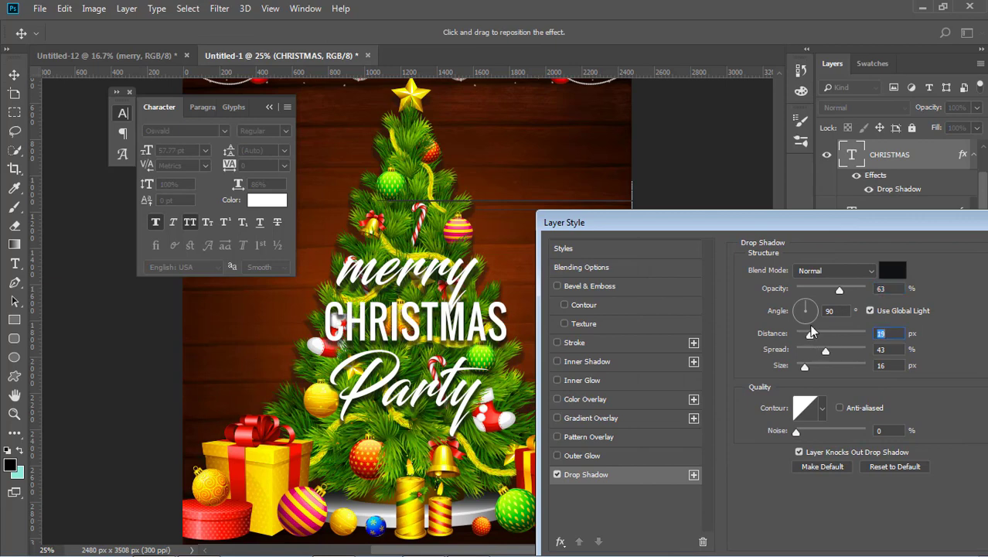
{"action": "left_click_drag", "start_coordinate": [815, 221], "coordinate": [675, 221]}
{"action": "left_click", "coordinate": [905, 253]}
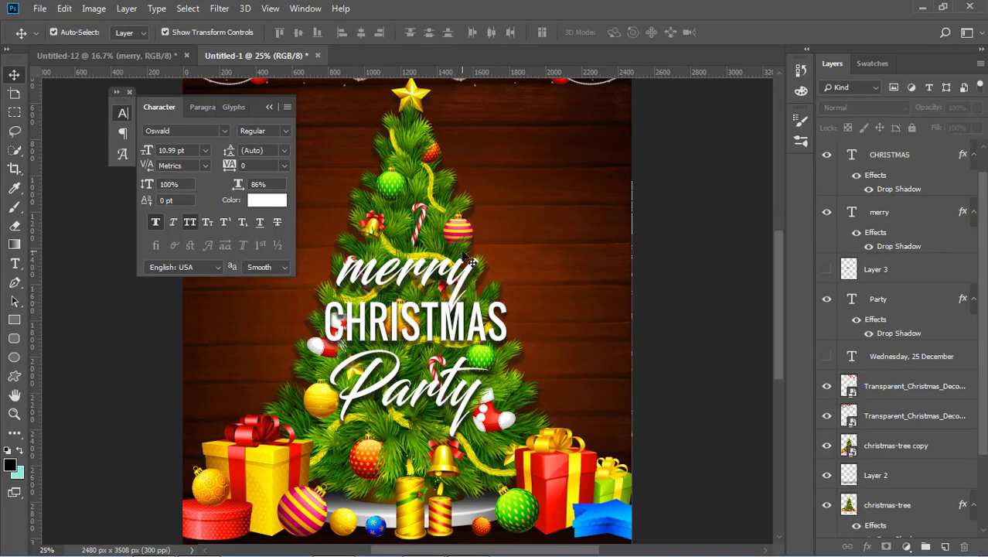
Nudge the CHRISTMAS text slightly left and the Party text slightly right so both line up on the tree
{"action": "left_click_drag", "start_coordinate": [467, 325], "coordinate": [462, 328]}
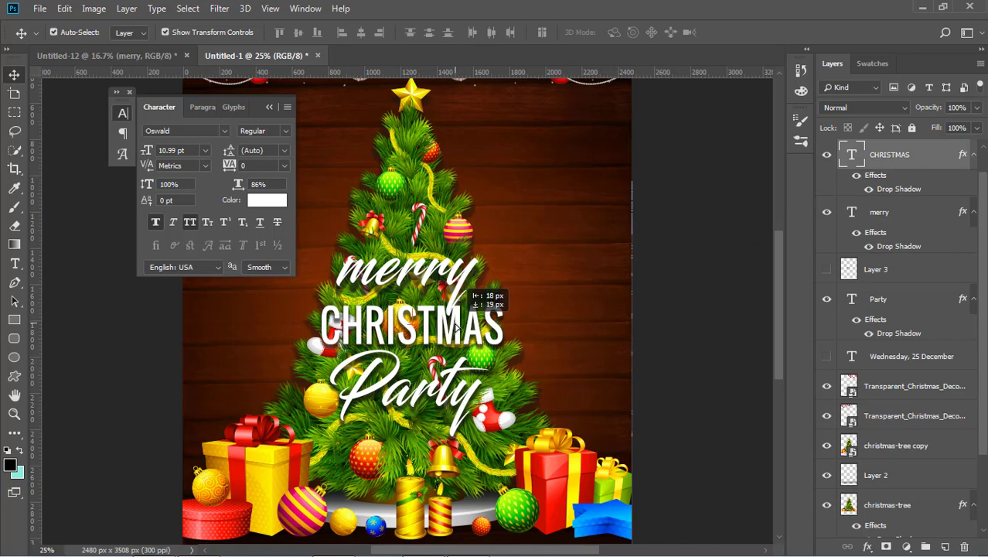
{"action": "left_click_drag", "start_coordinate": [448, 384], "coordinate": [452, 385]}
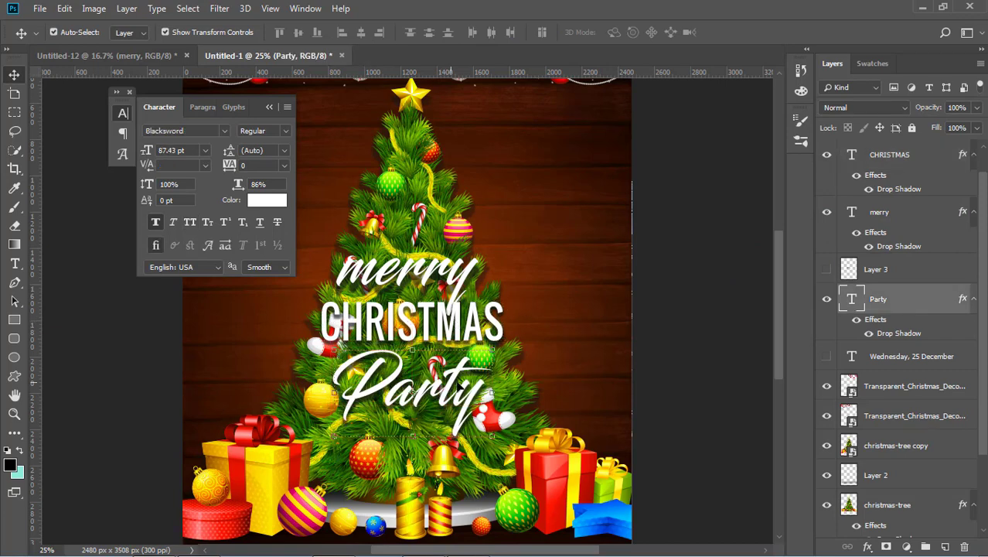
Bring the Party layer above the CHRISTMAS layer and move the Party text up closer to CHRISTMAS
{"action": "left_click_drag", "start_coordinate": [859, 294], "coordinate": [859, 147]}
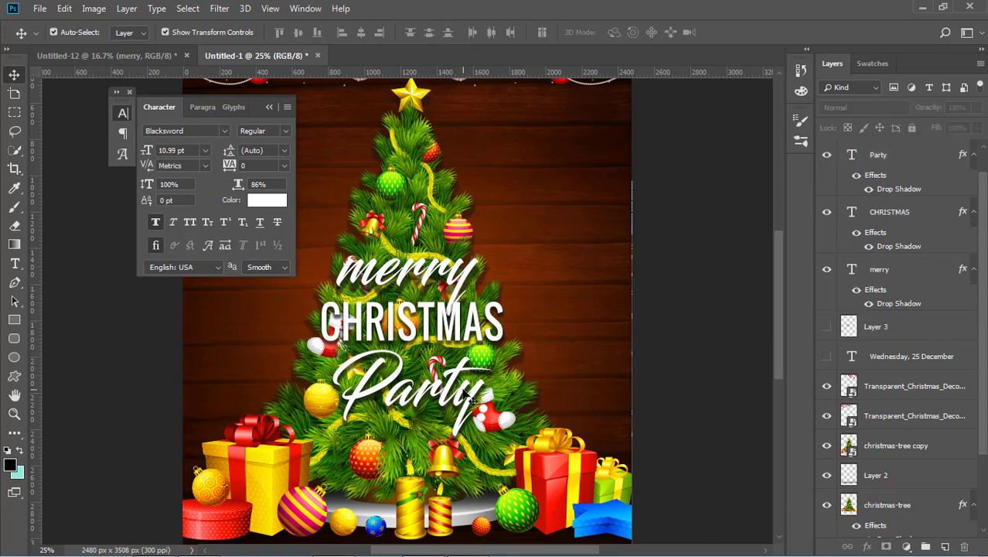
{"action": "left_click_drag", "start_coordinate": [466, 394], "coordinate": [467, 384]}
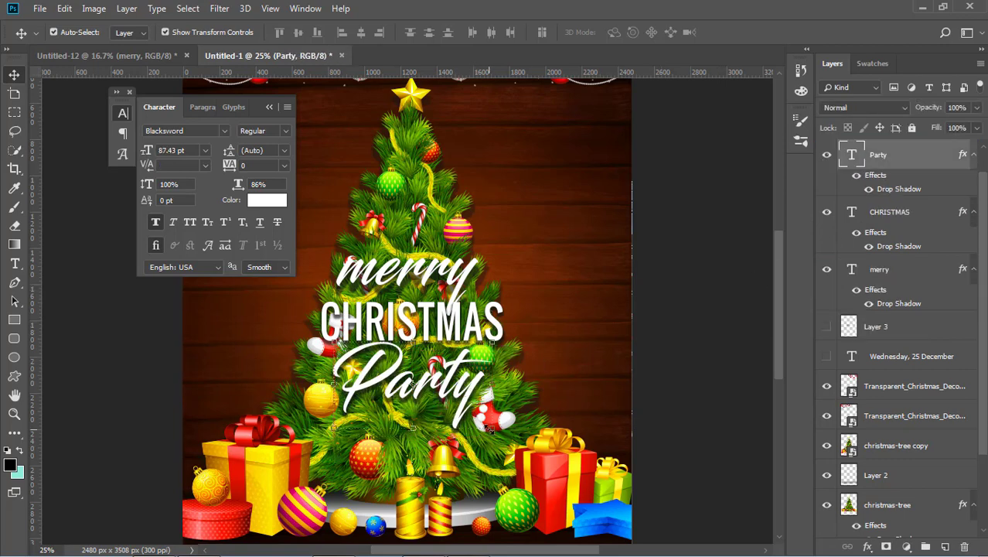
Scale the Party text down to 90% and nudge it slightly lower beneath CHRISTMAS
{"action": "key", "text": "ctrl+t"}
{"action": "mouse_move", "coordinate": [494, 433]}
{"action": "left_mouse_down"}
{"action": "mouse_move", "coordinate": [504, 419]}
{"action": "mouse_move", "coordinate": [494, 428]}
{"action": "left_mouse_up"}
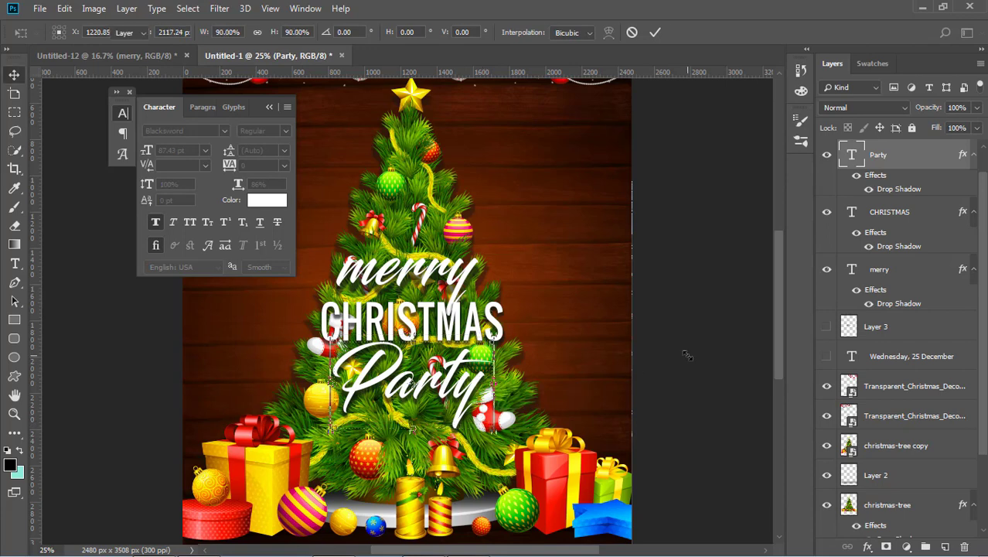
{"action": "key", "text": "Return"}
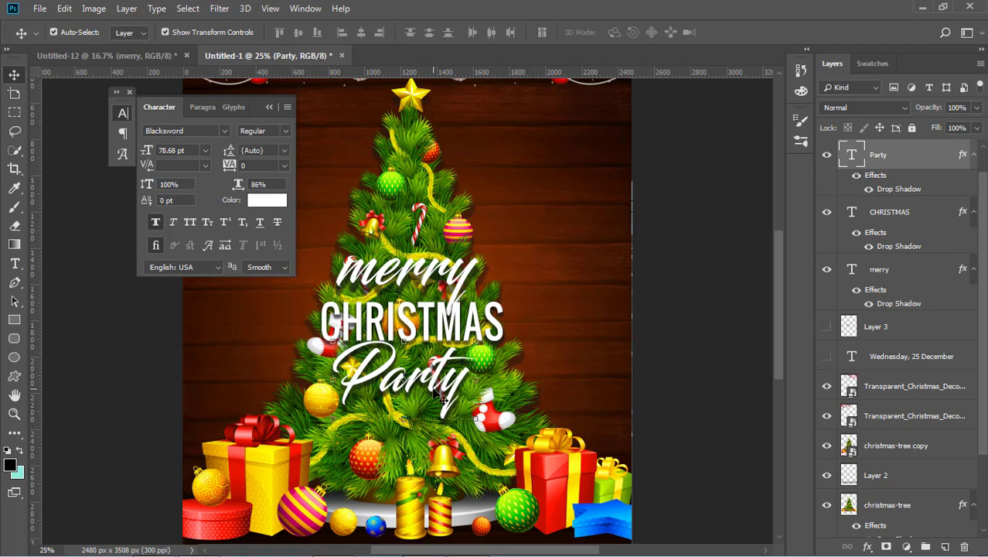
{"action": "key", "text": "Down"}
{"action": "key", "text": "Down"}
{"action": "key", "text": "Down"}
{"action": "key", "text": "Down"}
{"action": "key", "text": "Down"}
{"action": "key", "text": "Down"}
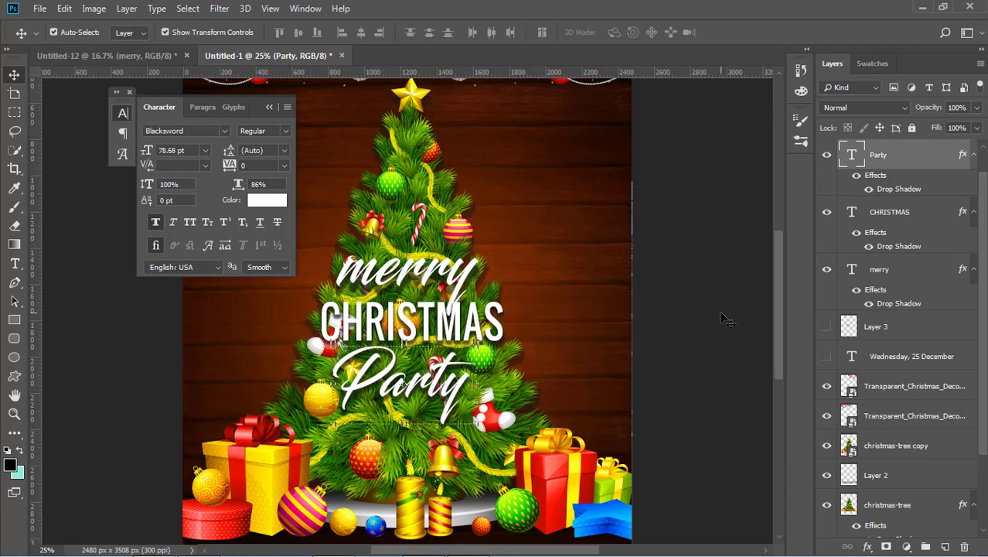
{"action": "left_click", "coordinate": [726, 317]}
Nudge the merry text upward to leave more space above CHRISTMAS
{"action": "left_click", "coordinate": [452, 279]}
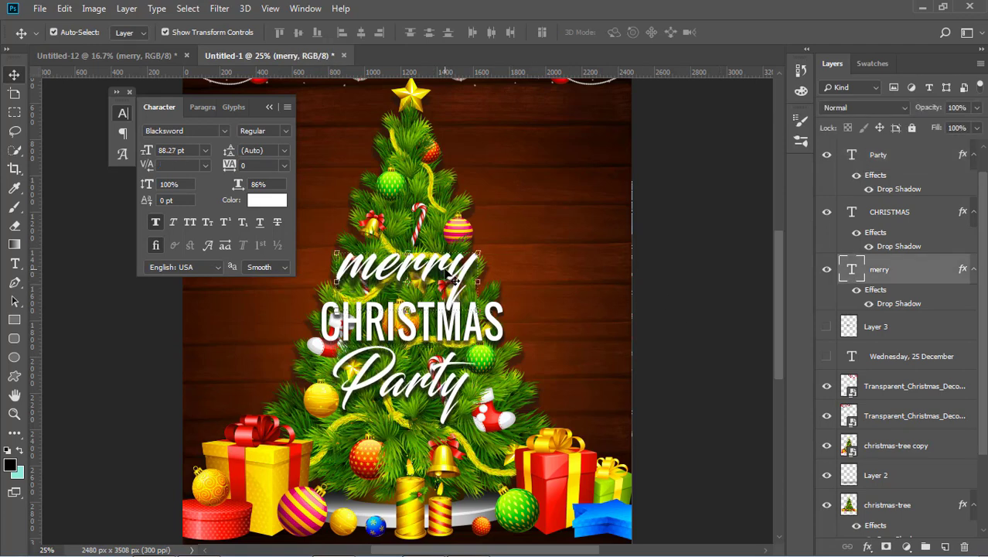
{"action": "key", "text": "Up"}
{"action": "key", "text": "Up"}
{"action": "key", "text": "Up"}
{"action": "key", "text": "Up"}
{"action": "key", "text": "Up"}
{"action": "key", "text": "Up"}
{"action": "key", "text": "Up"}
{"action": "key", "text": "Up"}
{"action": "key", "text": "Up"}
{"action": "key", "text": "Up"}
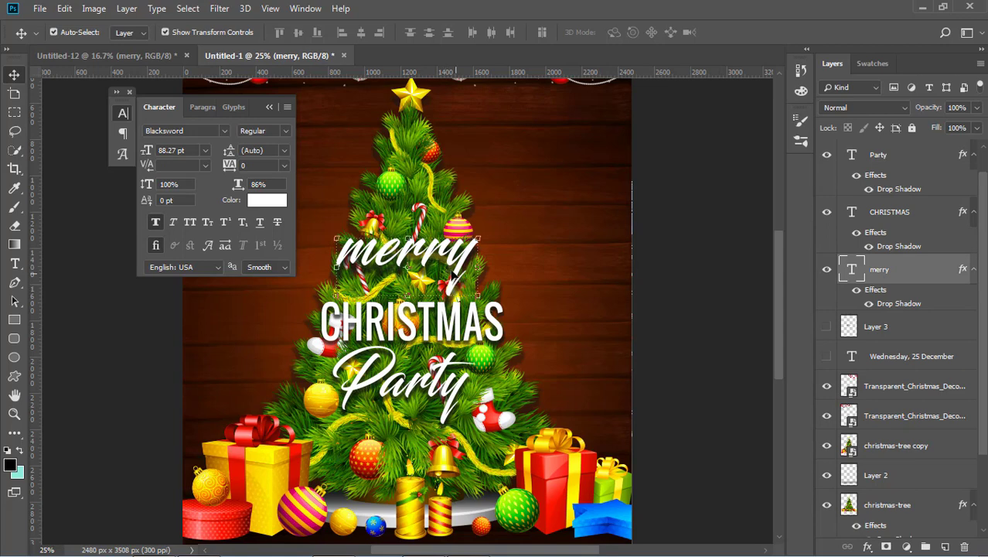
Nudge the CHRISTMAS text up closer to merry and slightly left
{"action": "left_click", "coordinate": [652, 361]}
{"action": "left_click", "coordinate": [428, 334]}
{"action": "key", "text": "shift+Up"}
{"action": "key", "text": "shift+Up"}
{"action": "key", "text": "shift+Up"}
{"action": "key", "text": "shift+Up"}
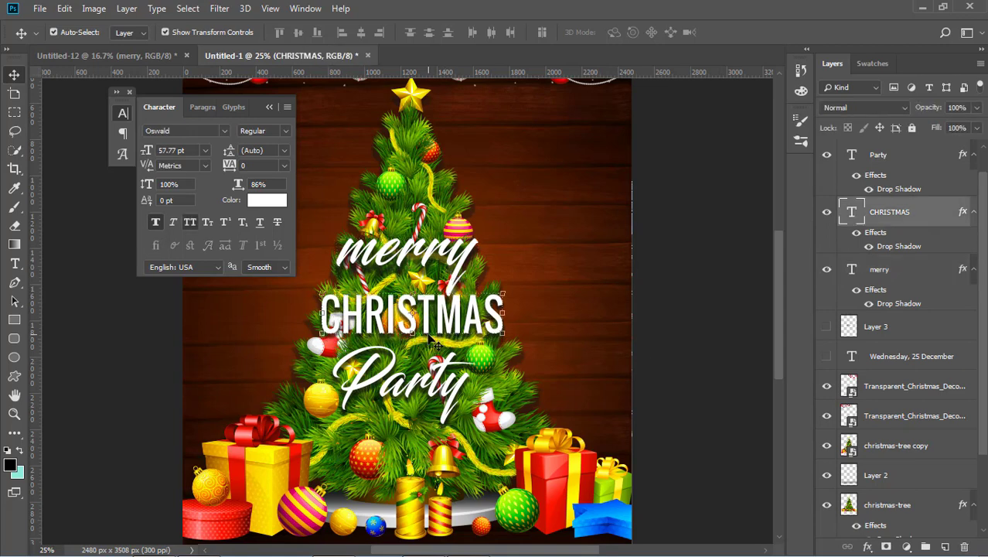
{"action": "key", "text": "Up"}
{"action": "key", "text": "Up"}
{"action": "key", "text": "Up"}
{"action": "key", "text": "Left"}
{"action": "key", "text": "Left"}
{"action": "key", "text": "Left"}
{"action": "key", "text": "Up"}
{"action": "key", "text": "Up"}
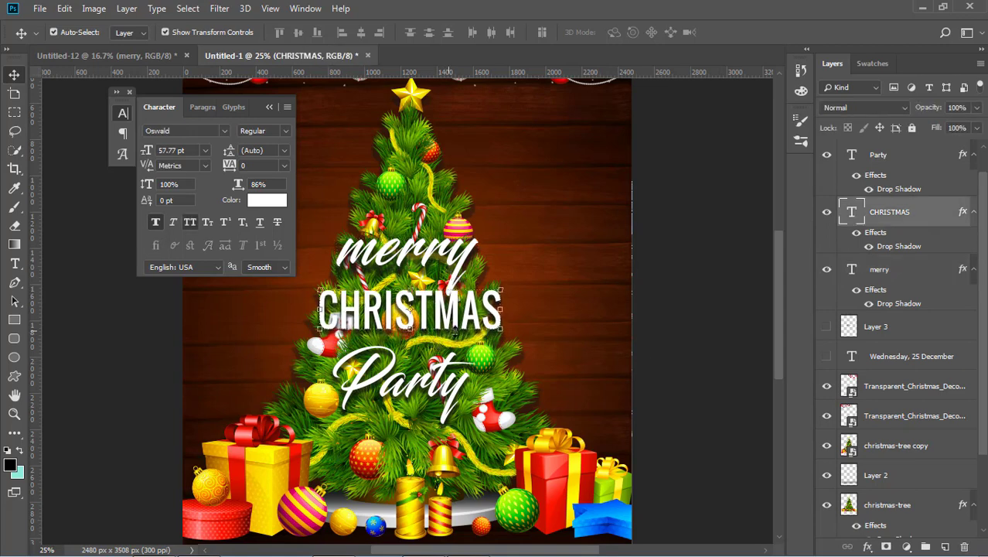
Nudge the Party text up slightly to tighten its spacing beneath CHRISTMAS
{"action": "left_click", "coordinate": [421, 398]}
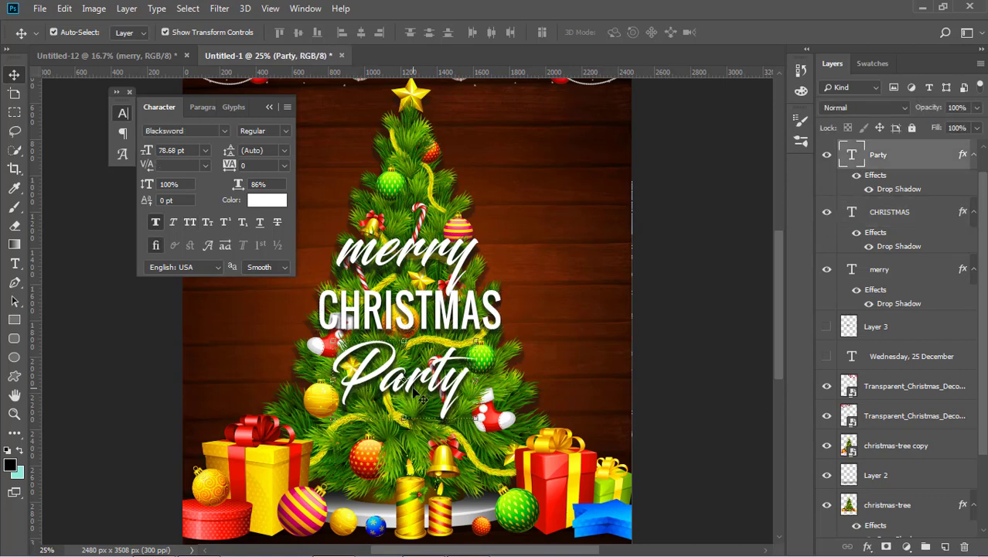
{"action": "key", "text": "shift+Up"}
{"action": "key", "text": "shift+Up"}
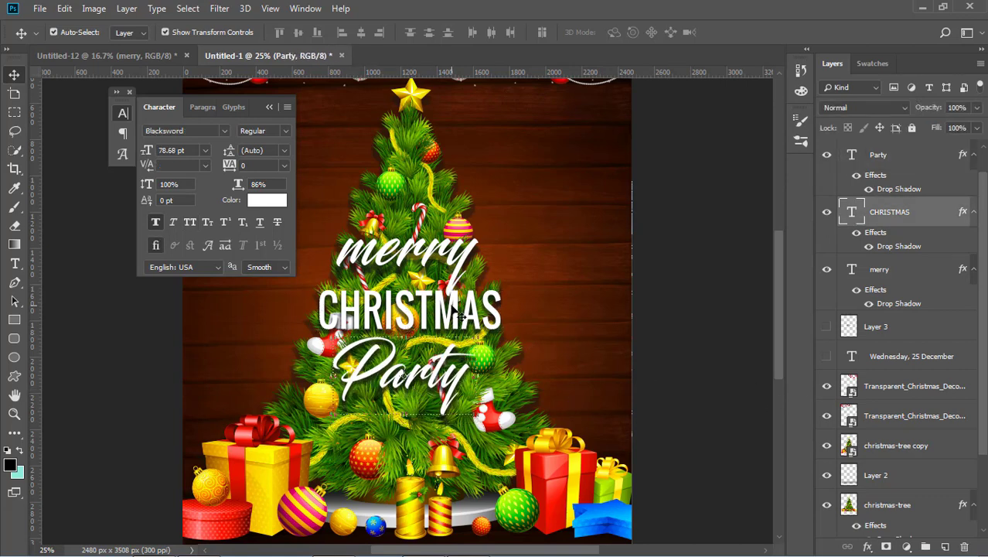
{"action": "left_click", "coordinate": [498, 325]}
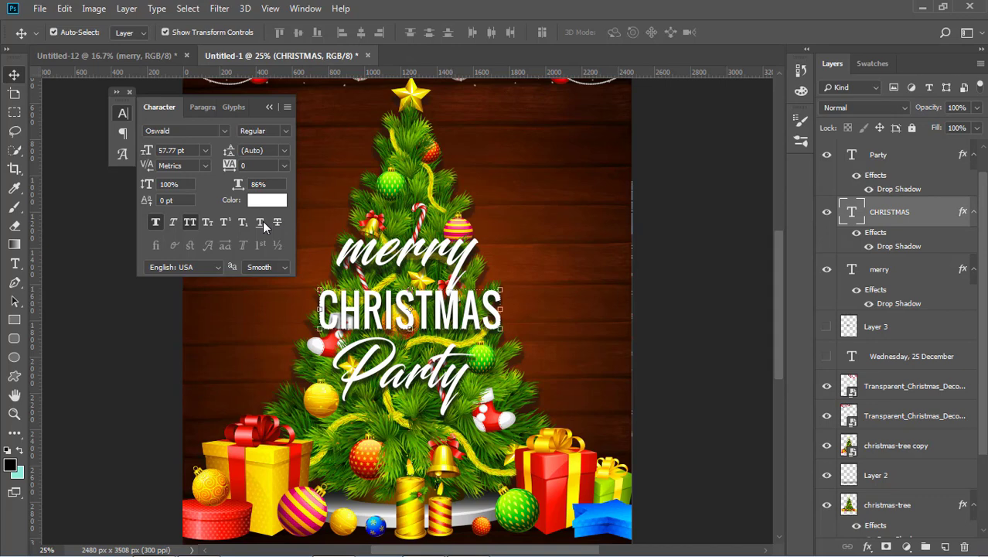
{"action": "left_click", "coordinate": [695, 356]}
Show the hidden "He who has not Christmas..." quote and move it onto the dark wood below the gifts
{"action": "scroll", "coordinate": [642, 406], "scroll_direction": "down", "scroll_amount": 5}
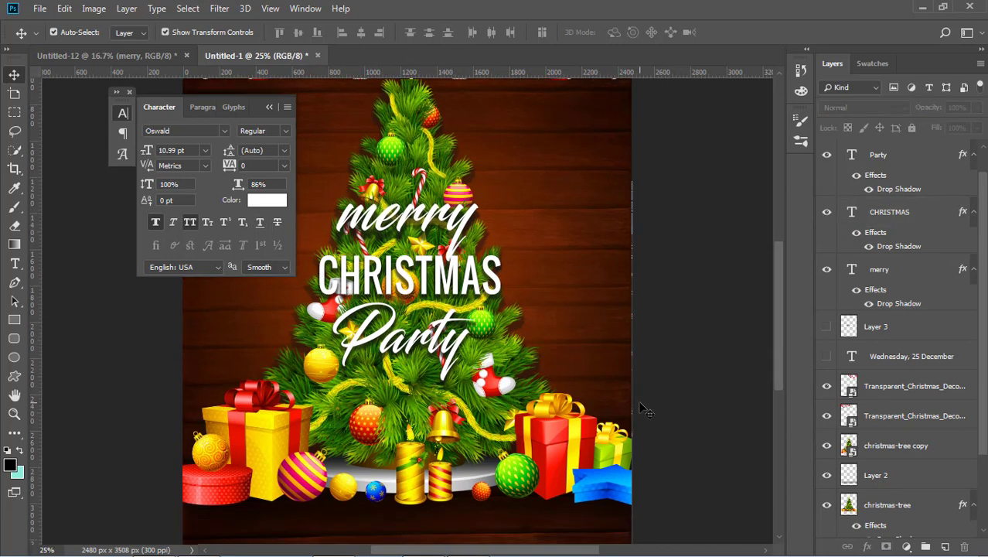
{"action": "left_click", "coordinate": [269, 108]}
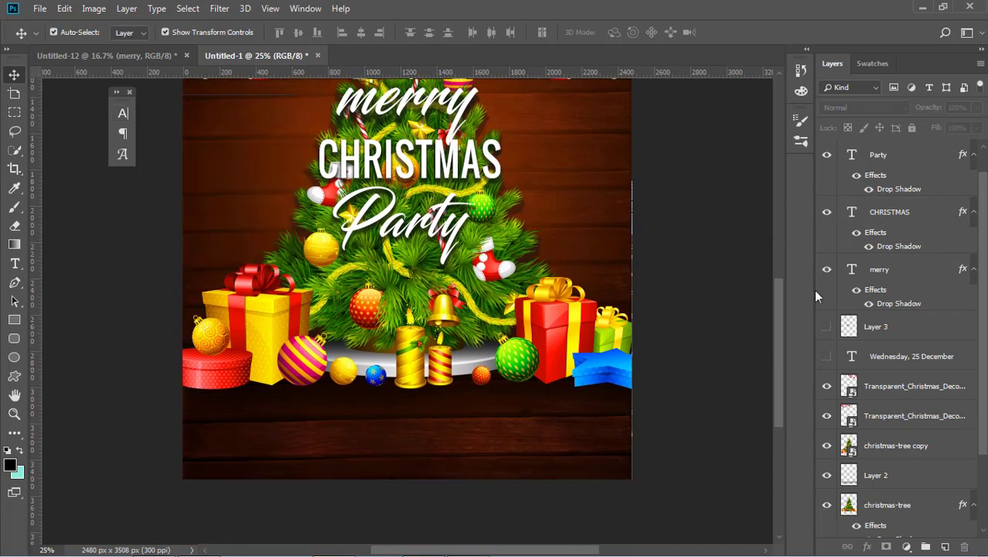
{"action": "scroll", "coordinate": [905, 309], "scroll_direction": "up", "scroll_amount": 1}
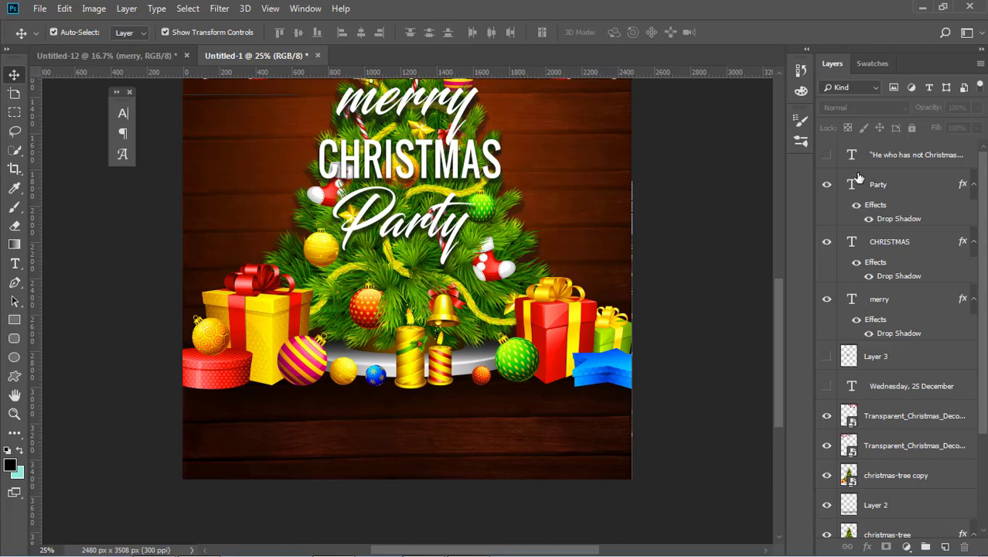
{"action": "left_click", "coordinate": [827, 156]}
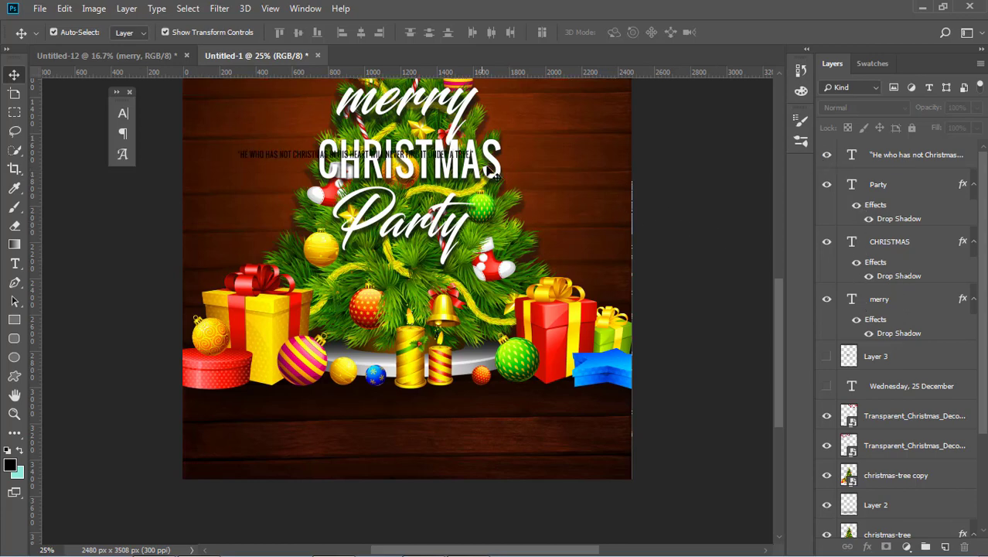
{"action": "left_click_drag", "start_coordinate": [458, 156], "coordinate": [490, 441]}
Change the quote's text color to white
{"action": "left_click", "coordinate": [13, 265]}
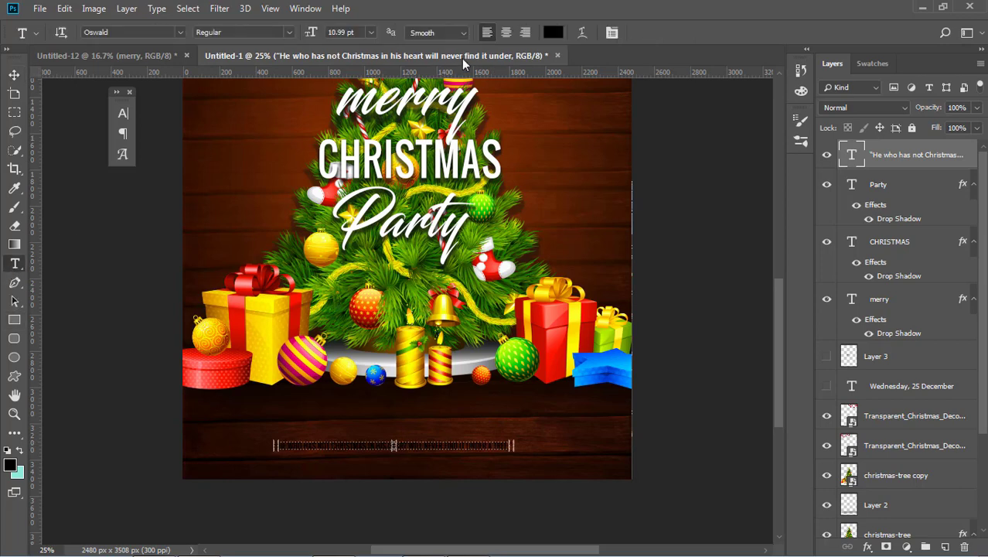
{"action": "left_click", "coordinate": [553, 32]}
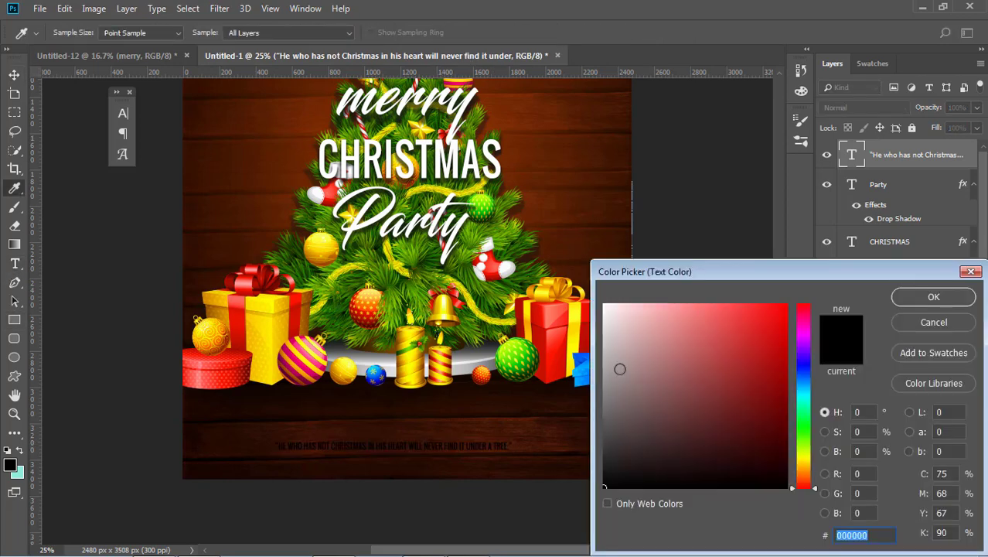
{"action": "left_click_drag", "start_coordinate": [620, 369], "coordinate": [604, 304]}
{"action": "left_click", "coordinate": [925, 301]}
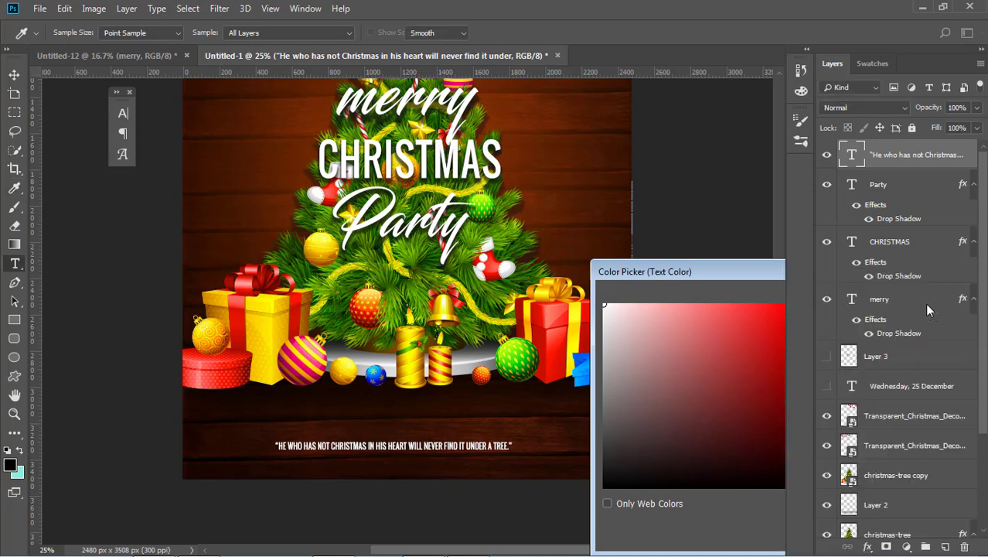
{"action": "key", "text": "v"}
{"action": "left_click", "coordinate": [391, 511]}
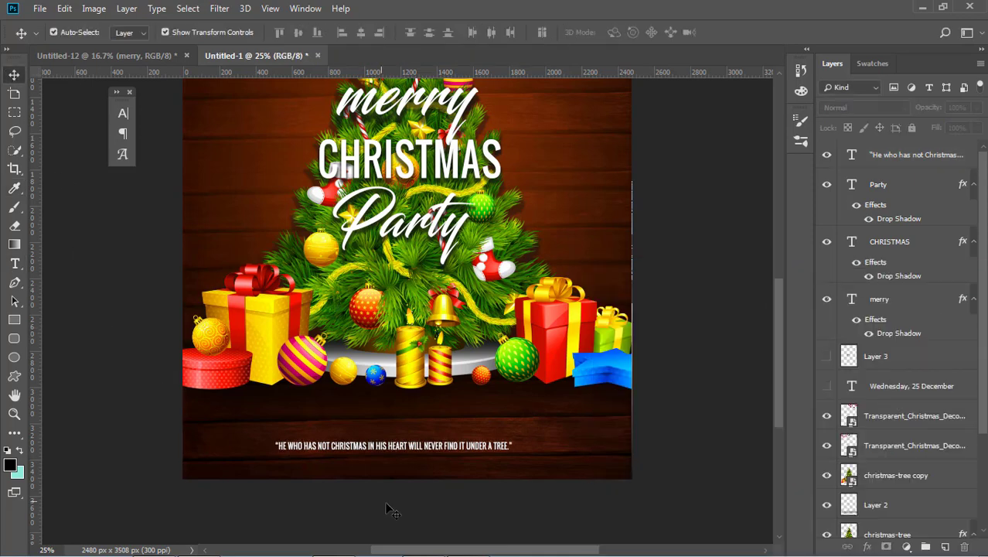
Scale the quote text up to about 119% in proportion
{"action": "left_click", "coordinate": [446, 450]}
{"action": "left_click_drag", "start_coordinate": [516, 438], "coordinate": [637, 421]}
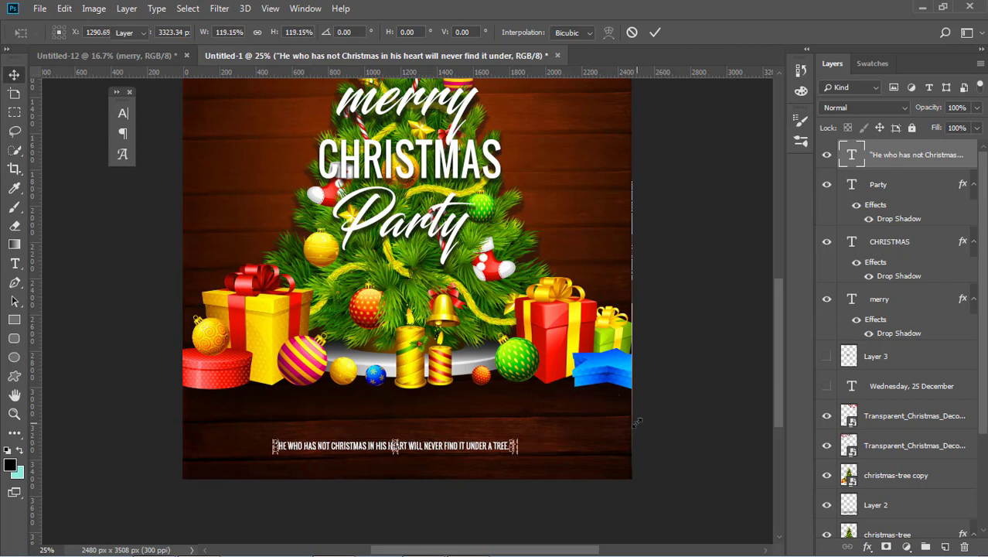
{"action": "key", "text": "Return"}
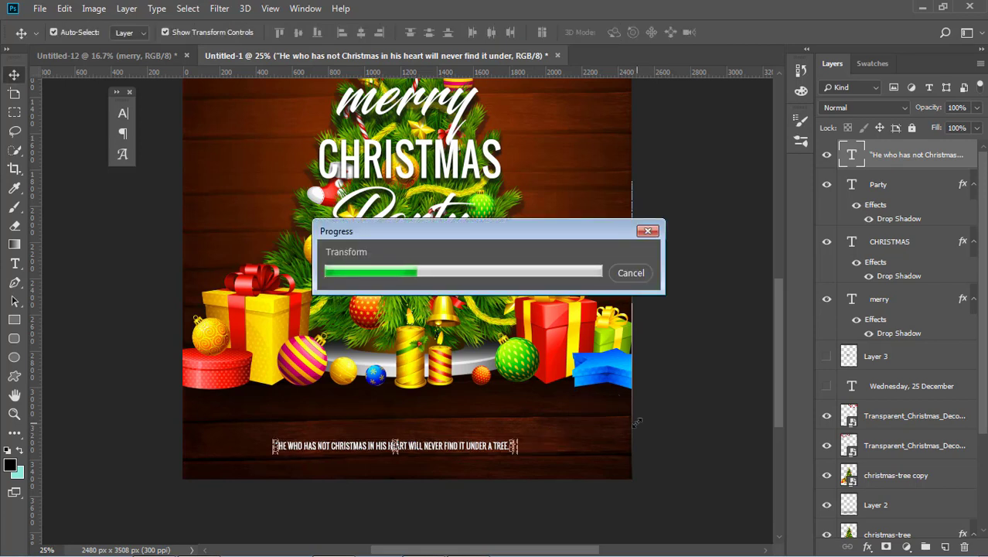
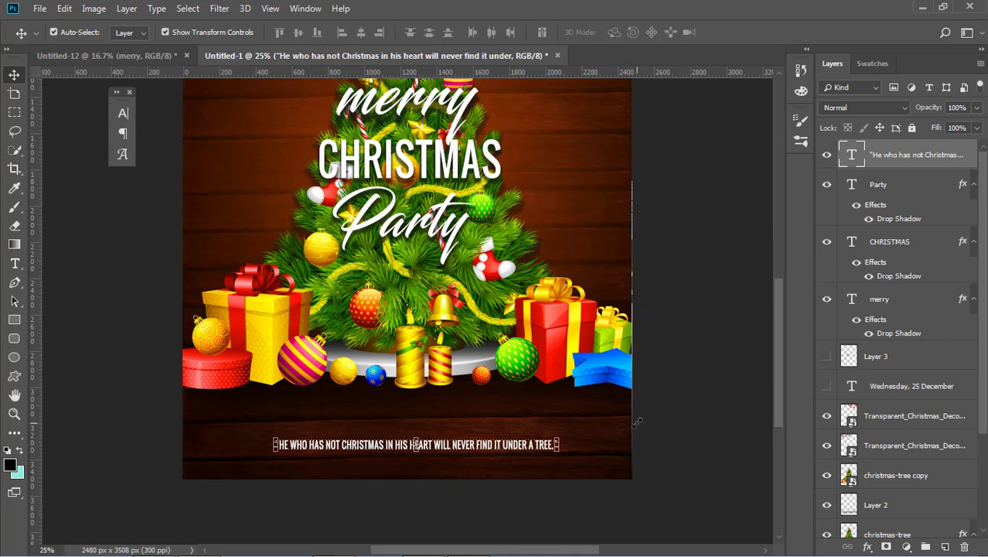
{"action": "left_click", "coordinate": [637, 421]}
{"action": "left_click_drag", "start_coordinate": [530, 450], "coordinate": [534, 450]}
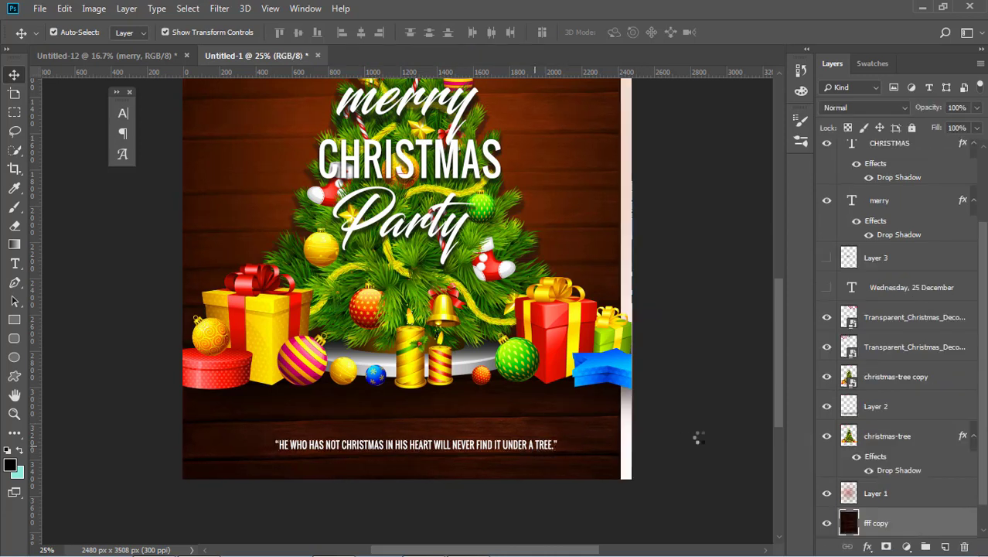
{"action": "key", "text": "ctrl+t"}
Show the hidden Wednesday, 25 December text and set its color to white (ffffff)
{"action": "left_click", "coordinate": [699, 438]}
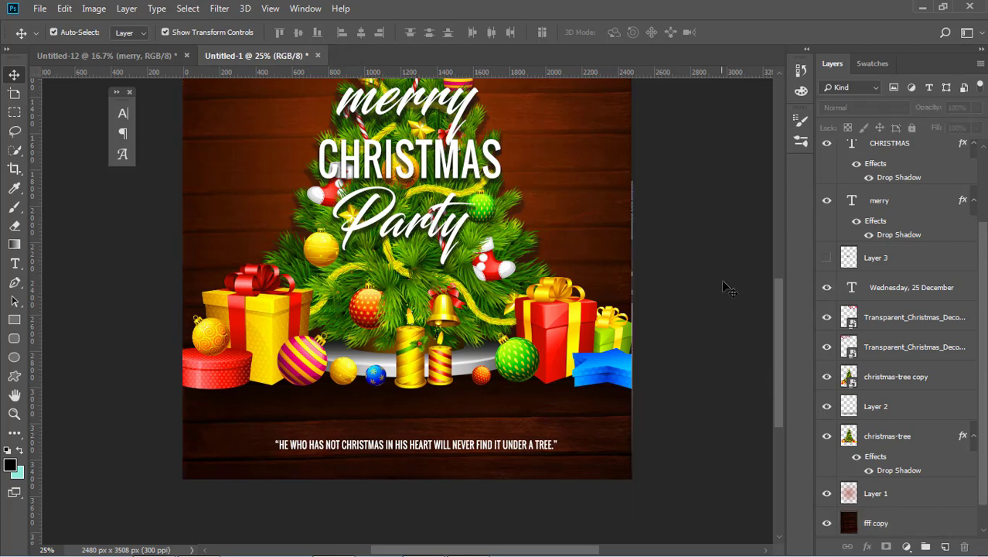
{"action": "scroll", "coordinate": [709, 312], "scroll_direction": "up", "scroll_amount": 5}
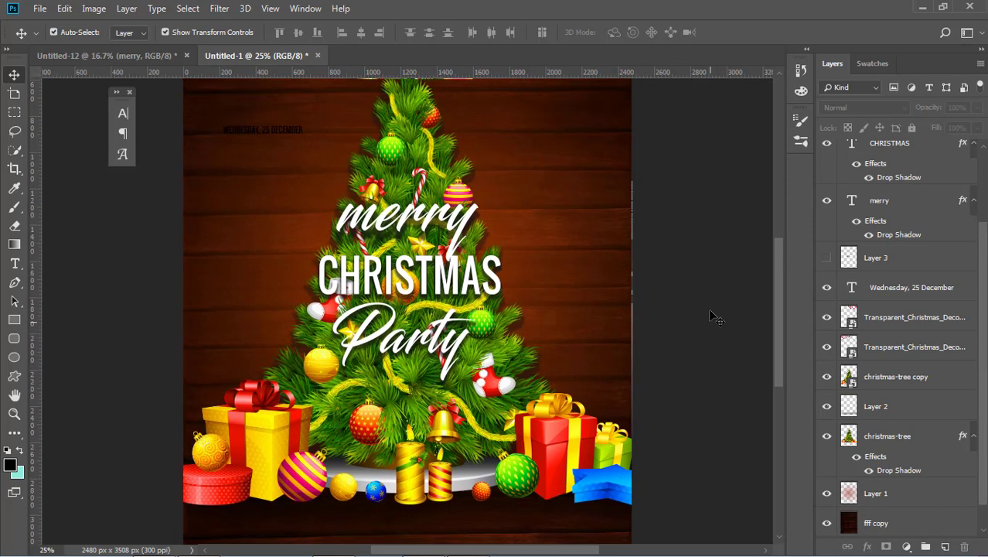
{"action": "scroll", "coordinate": [709, 312], "scroll_direction": "up", "scroll_amount": 1}
{"action": "left_click", "coordinate": [286, 151]}
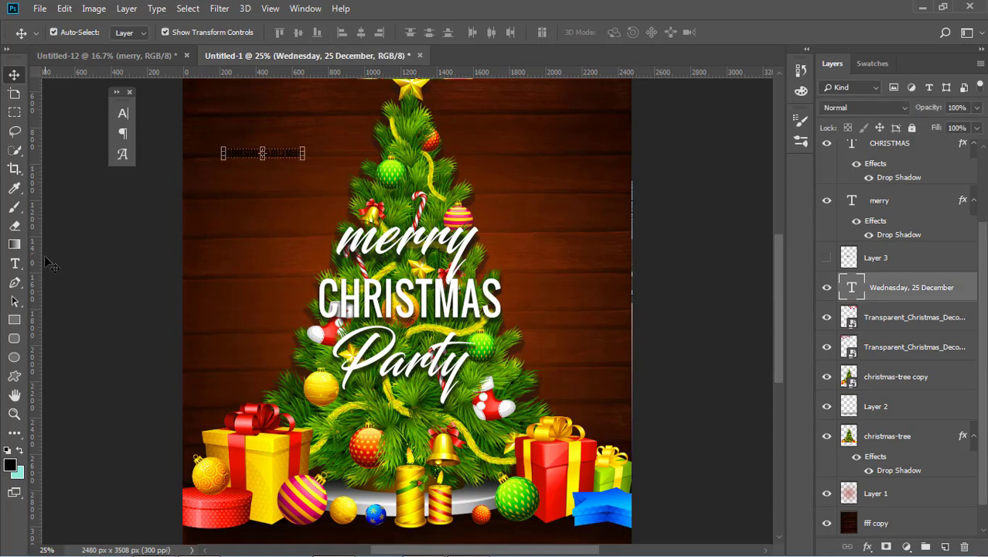
{"action": "left_click", "coordinate": [14, 265]}
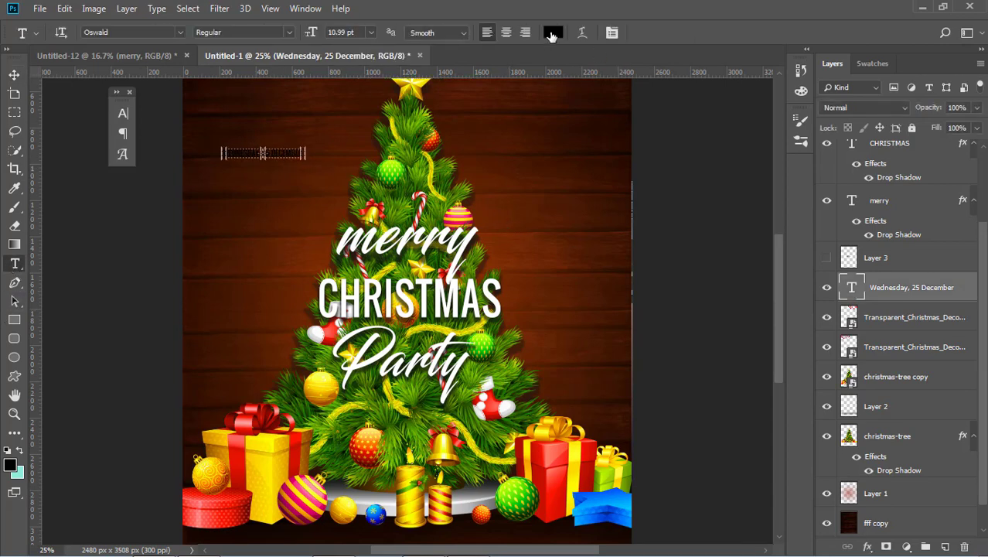
{"action": "left_click", "coordinate": [552, 33]}
{"action": "left_click_drag", "start_coordinate": [632, 320], "coordinate": [591, 293]}
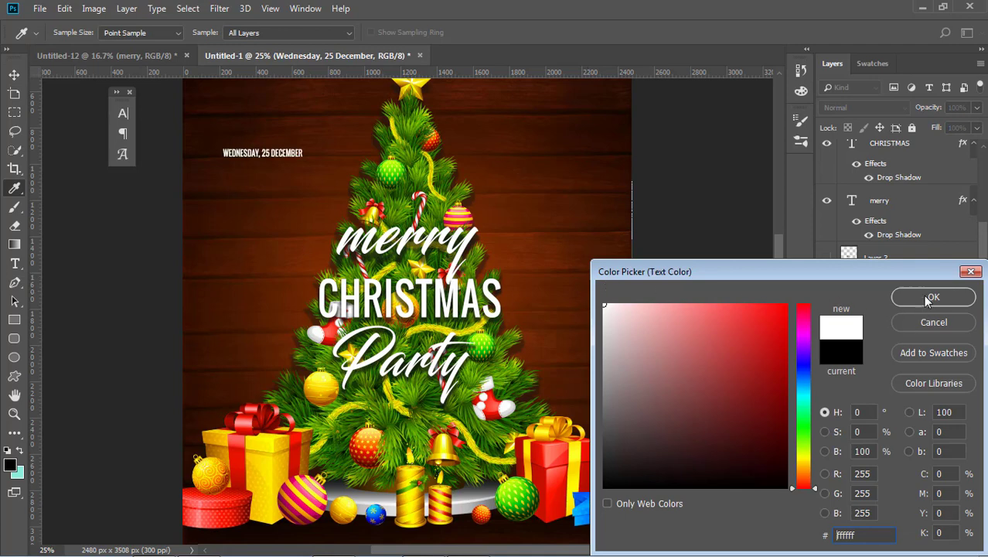
{"action": "left_click", "coordinate": [924, 295]}
{"action": "left_click", "coordinate": [14, 74]}
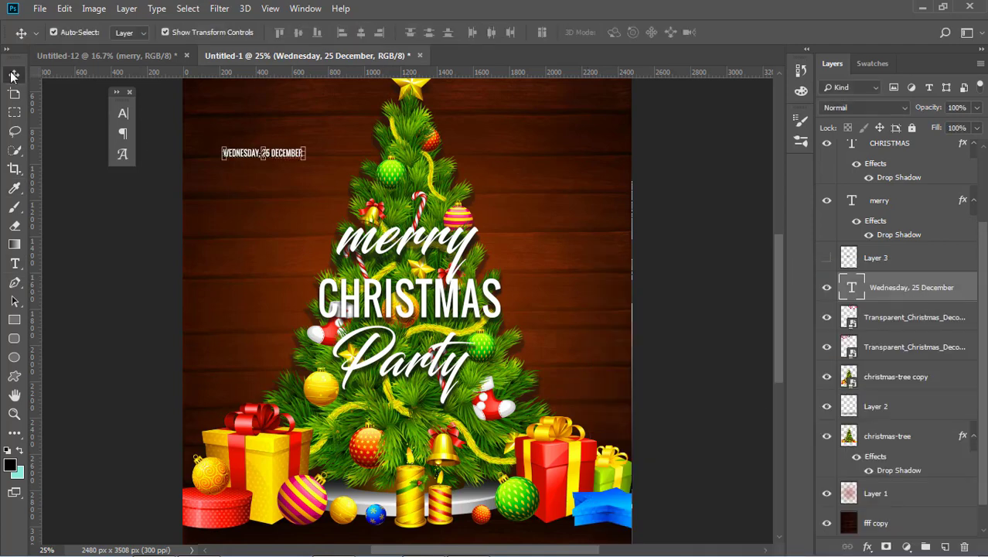
Move the Wednesday, 25 December text down to the base of the tree
{"action": "left_click", "coordinate": [77, 226]}
{"action": "left_click_drag", "start_coordinate": [294, 165], "coordinate": [384, 480]}
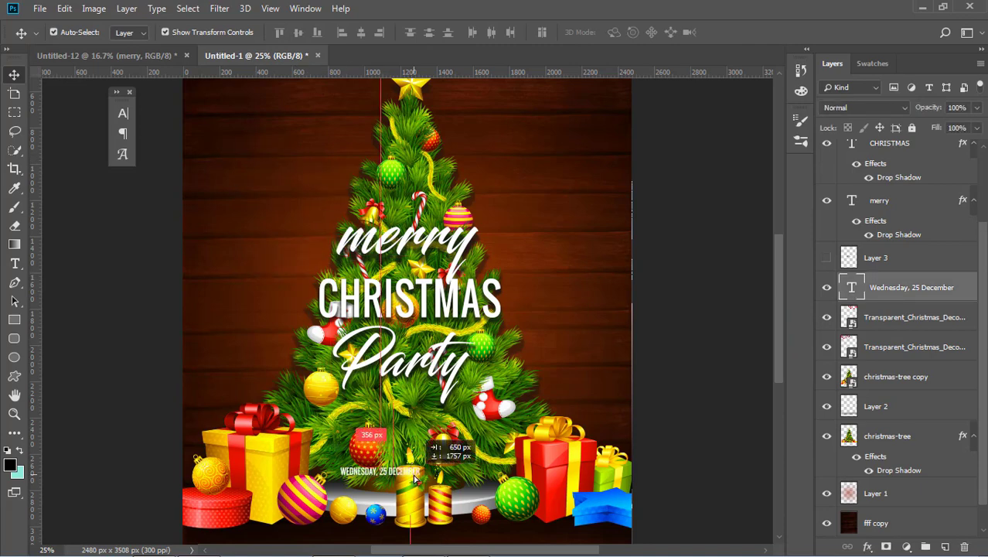
{"action": "scroll", "coordinate": [650, 418], "scroll_direction": "down", "scroll_amount": 3}
{"action": "left_click", "coordinate": [703, 430]}
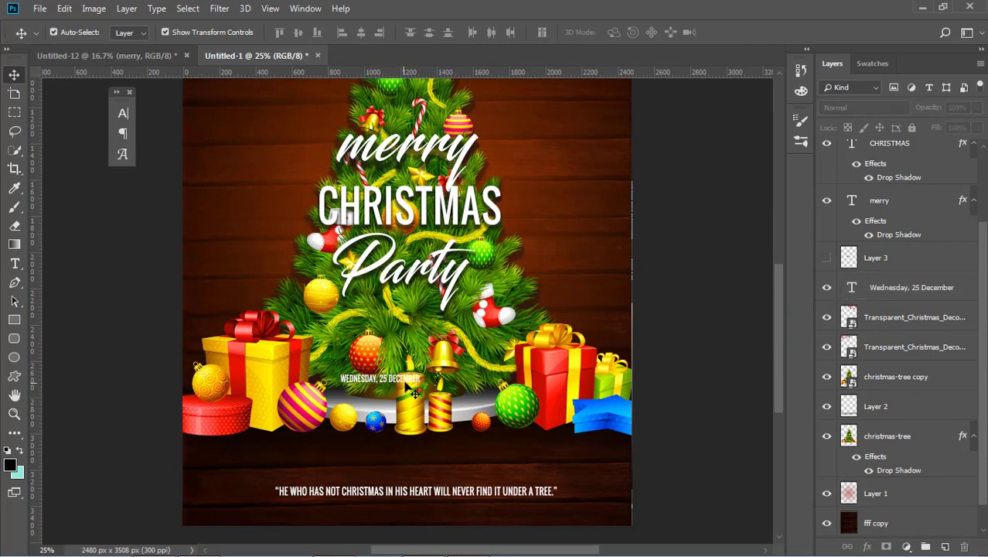
Place the date text between the gifts and the quote and scale it to about 313%
{"action": "left_click_drag", "start_coordinate": [415, 391], "coordinate": [665, 407]}
{"action": "key", "text": "ctrl+t"}
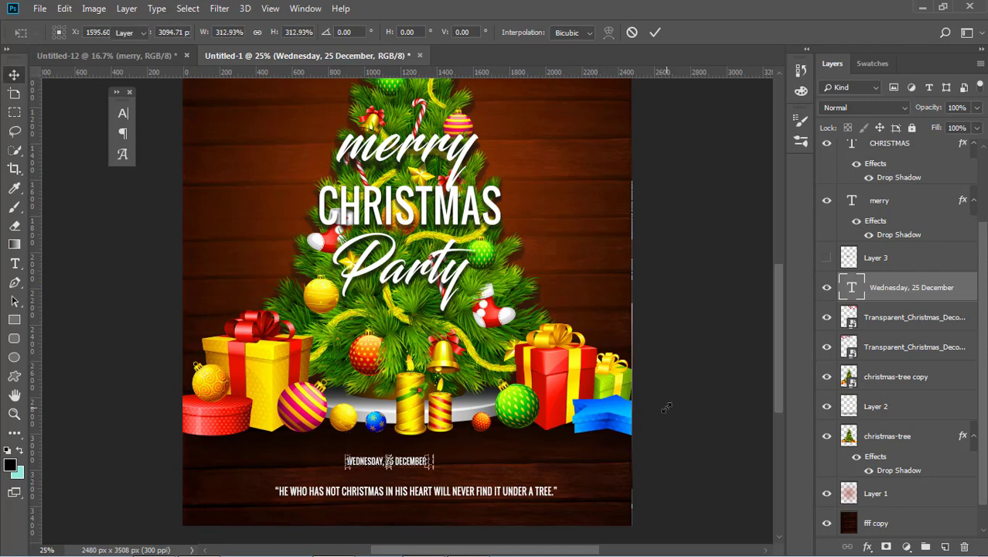
{"action": "key", "text": "Return"}
{"action": "left_click", "coordinate": [671, 439]}
Lower the quote slightly and shift the date text so its left edge lines up with the quote
{"action": "left_click_drag", "start_coordinate": [552, 453], "coordinate": [489, 498]}
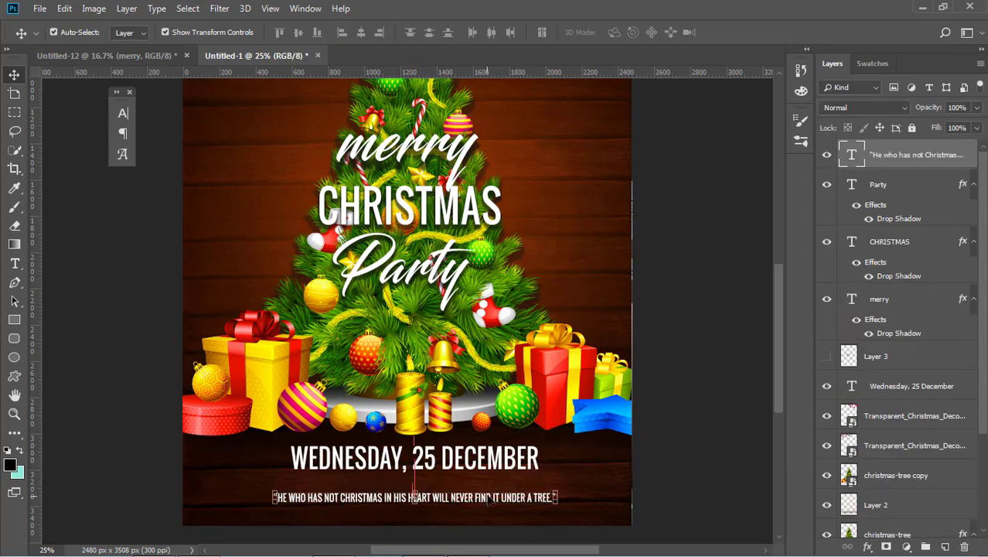
{"action": "left_click_drag", "start_coordinate": [490, 458], "coordinate": [501, 465]}
{"action": "left_click", "coordinate": [701, 463]}
{"action": "left_click", "coordinate": [707, 452]}
{"action": "left_click", "coordinate": [501, 464]}
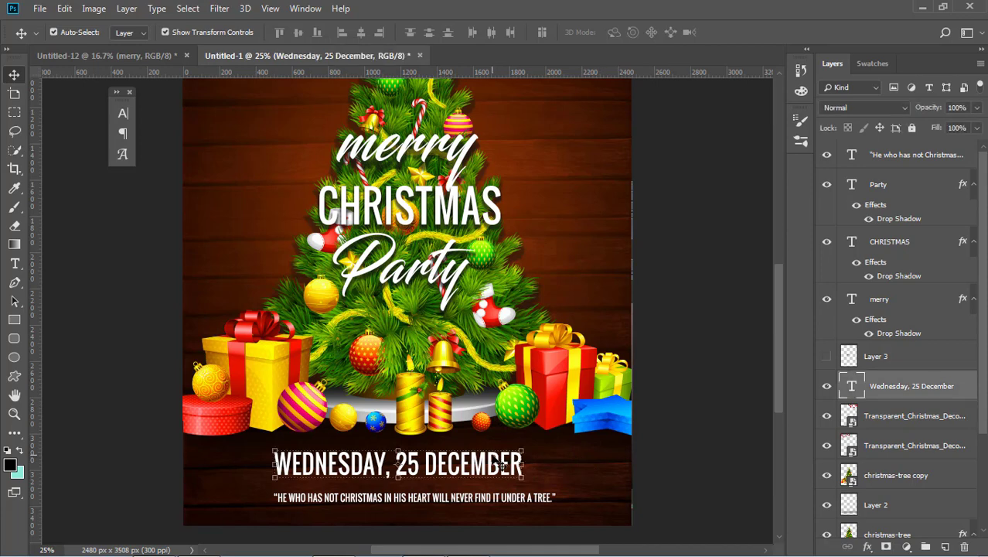
Scale the date text up to about 113% to match the quote's width
{"action": "key", "text": "ctrl+t"}
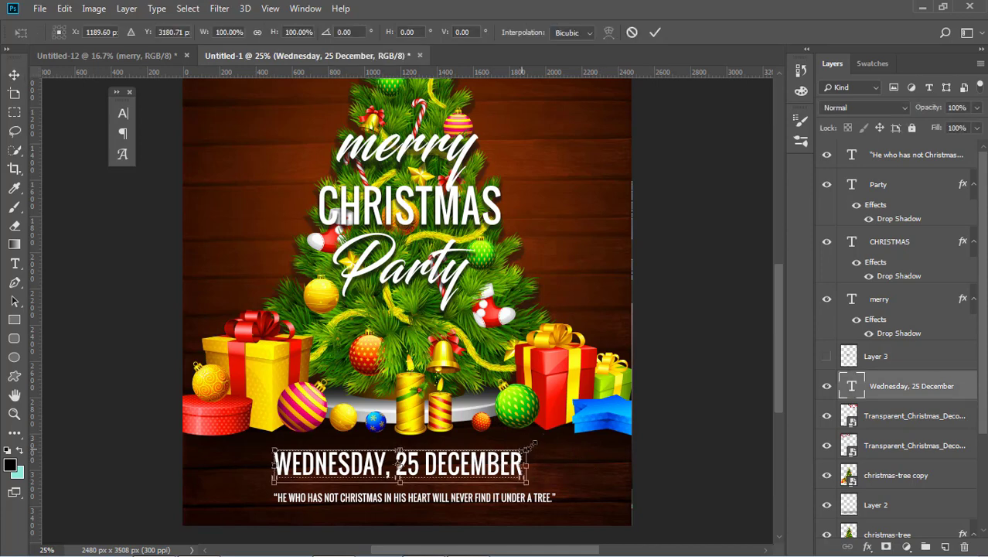
{"action": "left_click_drag", "start_coordinate": [523, 449], "coordinate": [561, 443]}
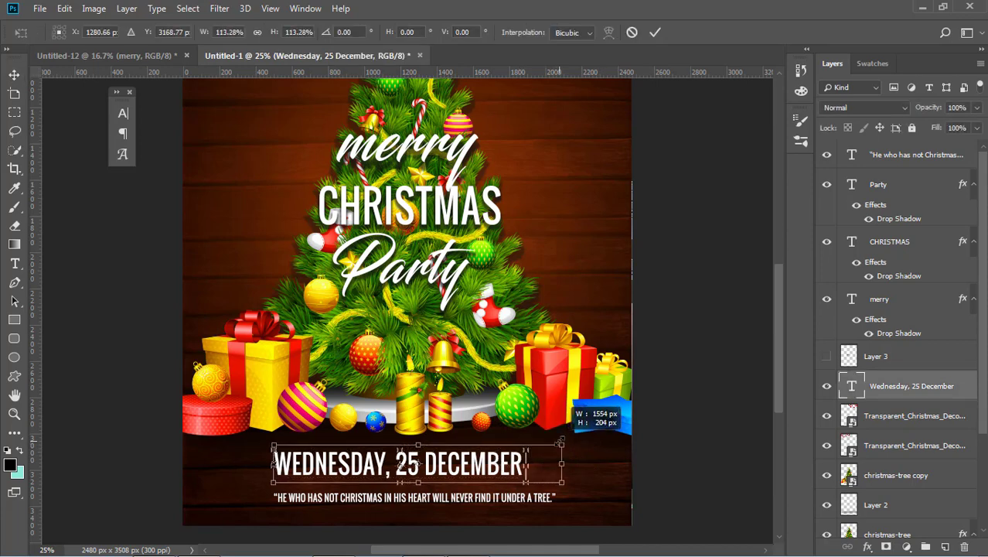
{"action": "key", "text": "Return"}
{"action": "left_click", "coordinate": [672, 447]}
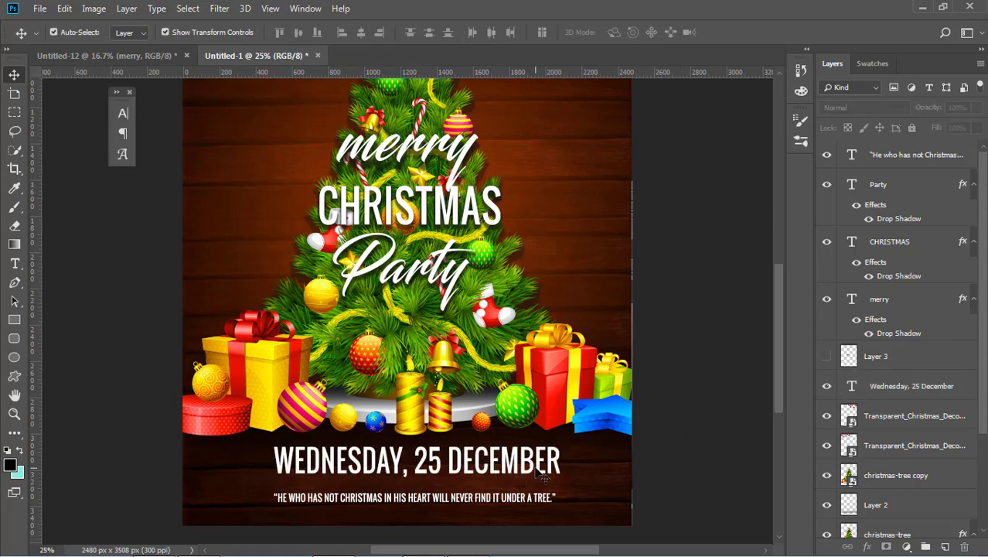
Scale the quote to about 105% and shift the date text slightly left and down above it
{"action": "left_click_drag", "start_coordinate": [543, 475], "coordinate": [566, 515]}
{"action": "key", "text": "ctrl+t"}
{"action": "key", "text": "Return"}
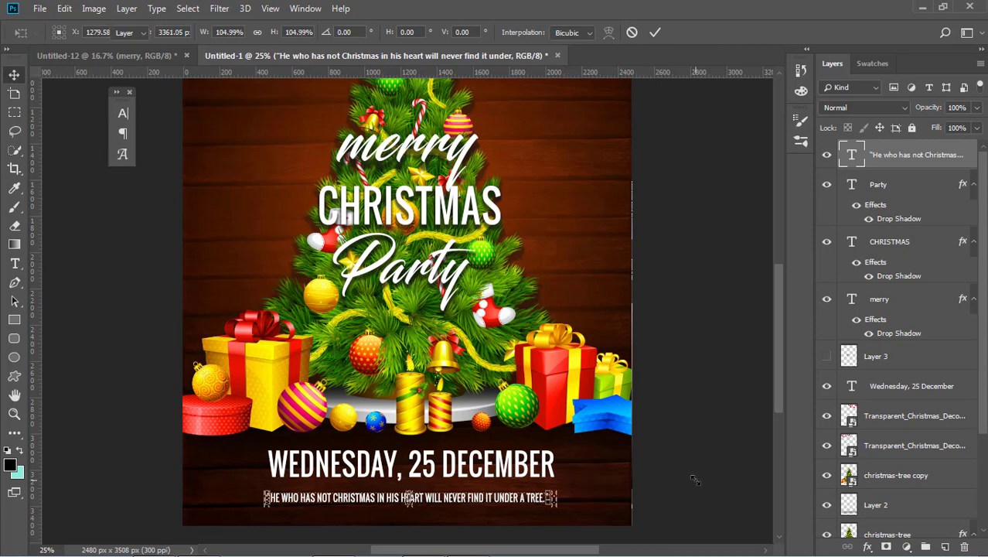
{"action": "left_click", "coordinate": [696, 476]}
{"action": "left_click_drag", "start_coordinate": [510, 471], "coordinate": [507, 471]}
{"action": "left_click", "coordinate": [709, 468]}
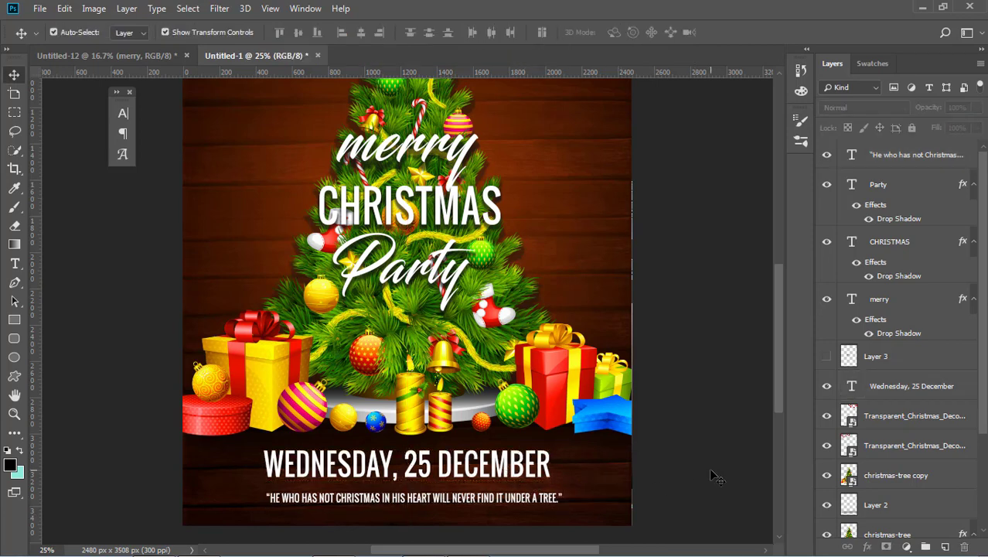
Append the year 2019 to the end of the date text below the gifts
{"action": "left_click", "coordinate": [517, 466]}
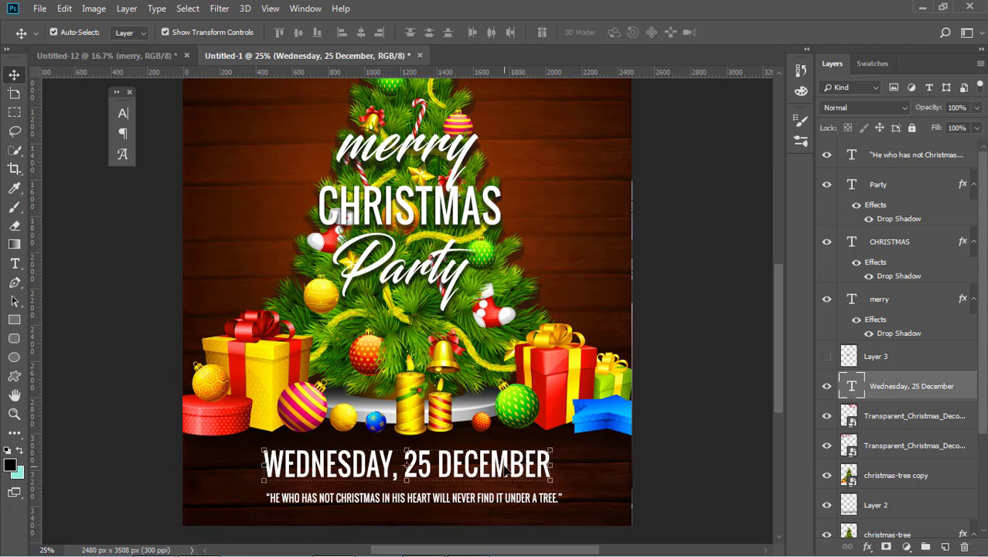
{"action": "left_click", "coordinate": [15, 264]}
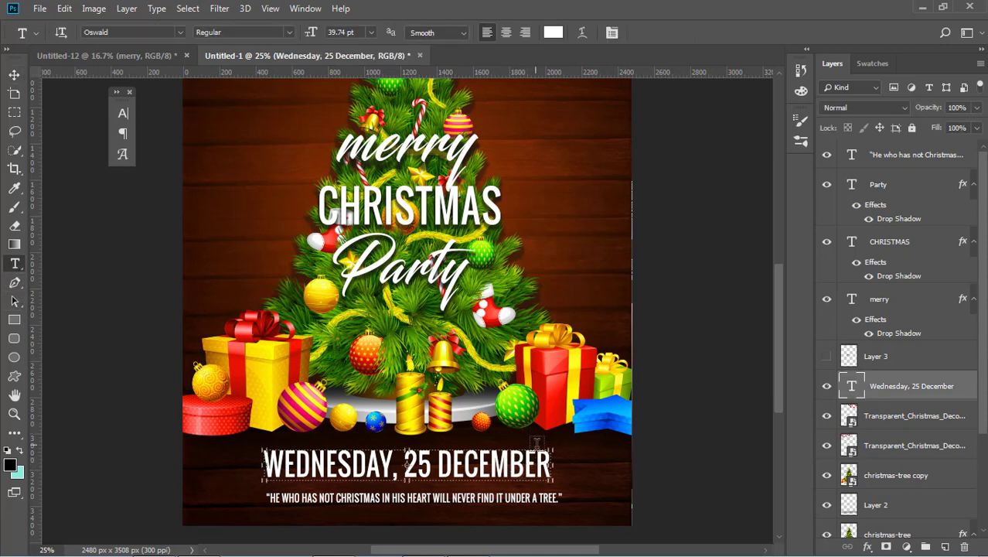
{"action": "left_click", "coordinate": [549, 461]}
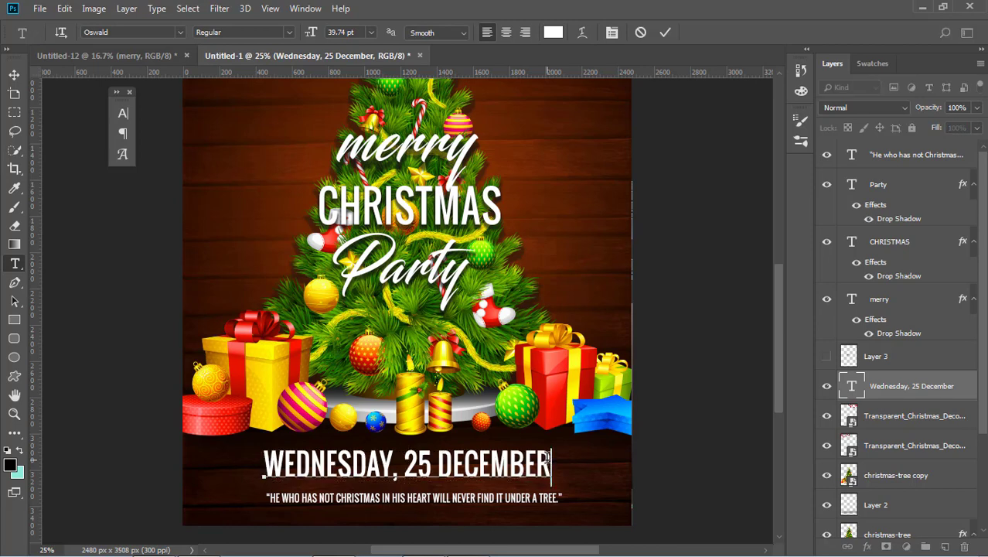
{"action": "type", "text": "20"}
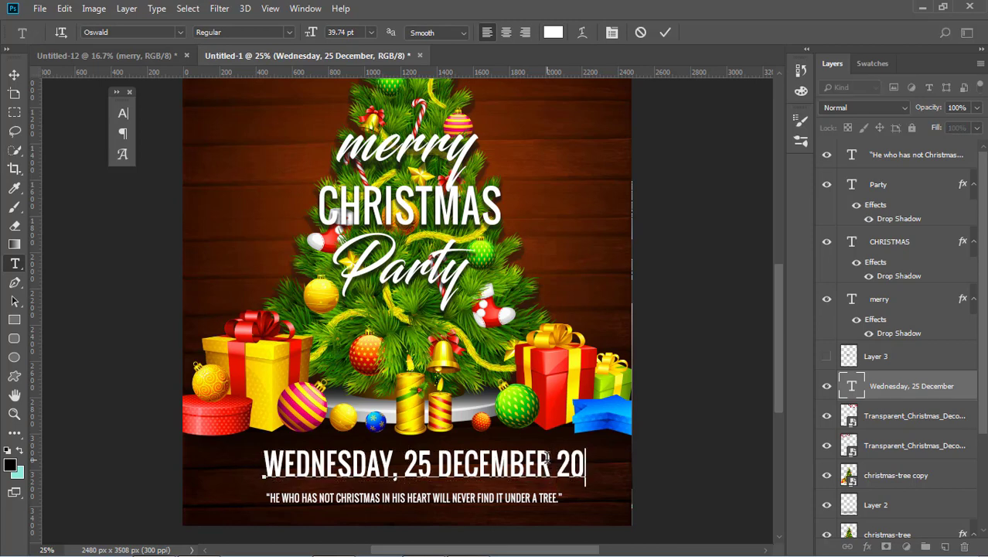
{"action": "type", "text": "19"}
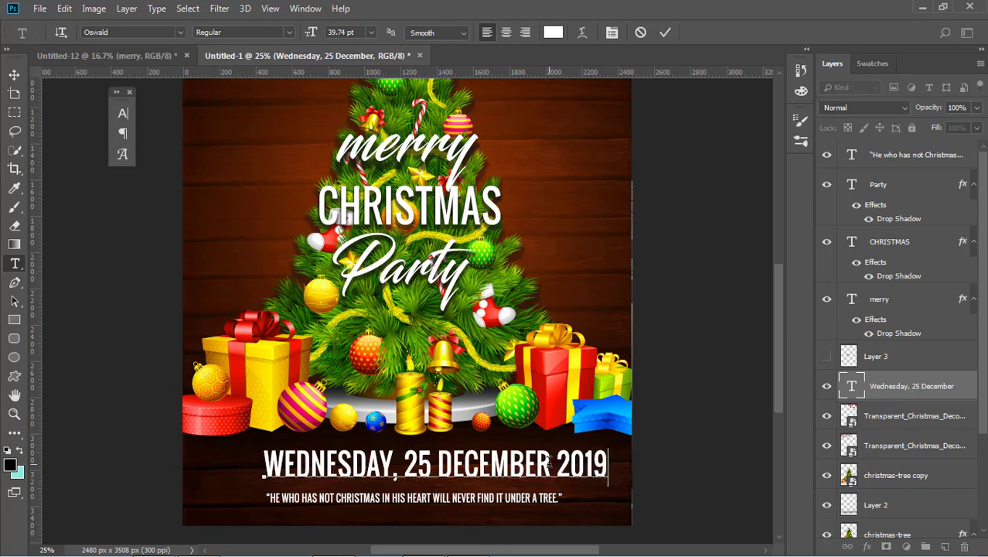
Shift the extended date text about 171 px left so it is centred on the poster
{"action": "left_click", "coordinate": [14, 74]}
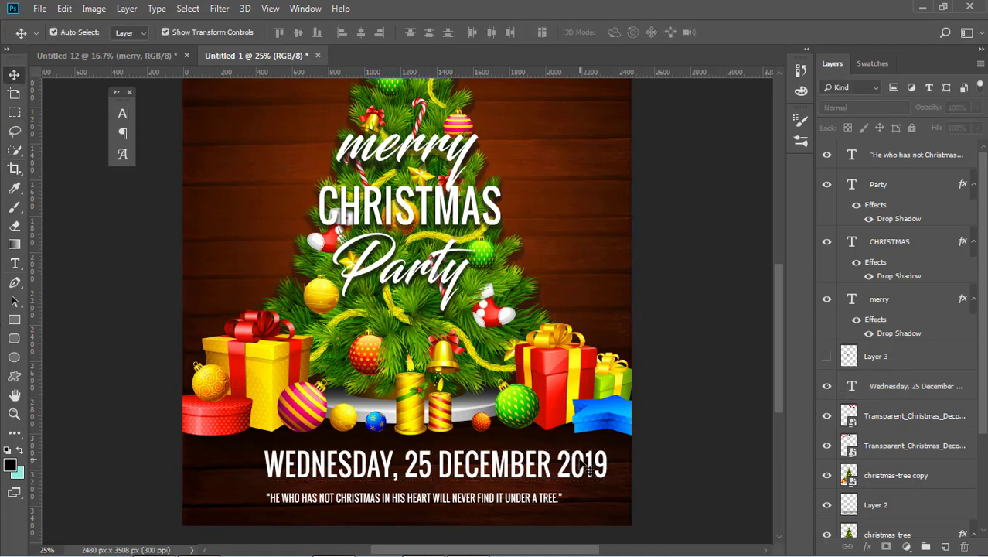
{"action": "left_click_drag", "start_coordinate": [588, 464], "coordinate": [549, 464]}
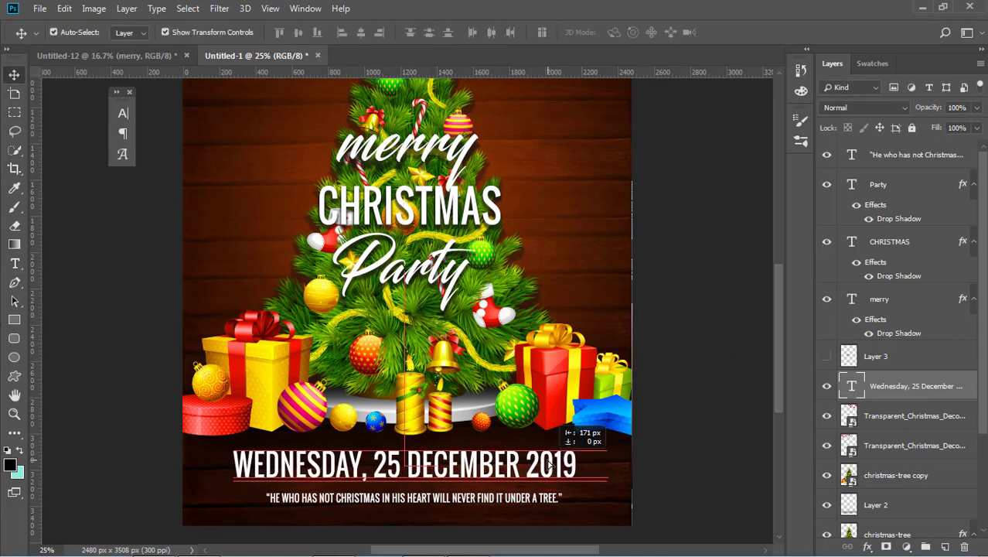
{"action": "left_click", "coordinate": [702, 430]}
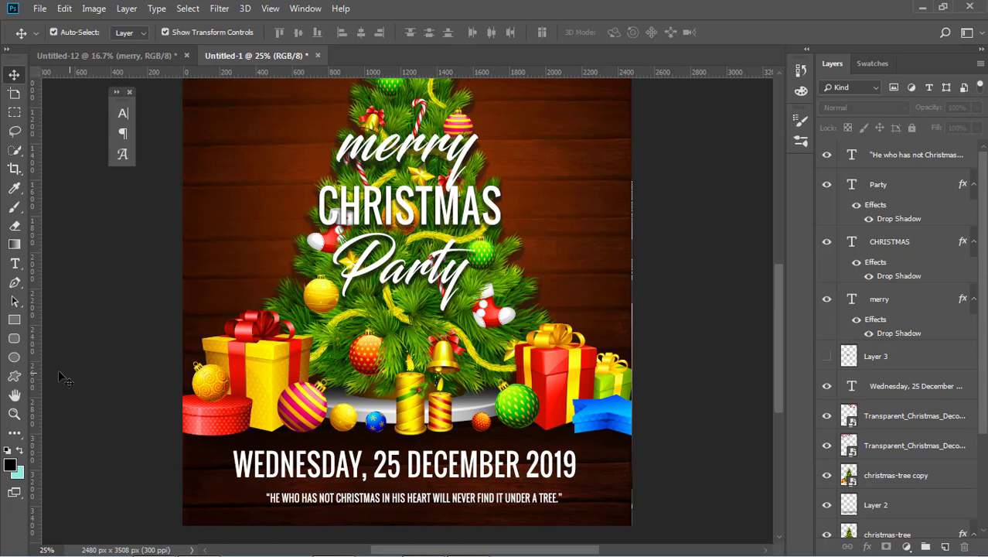
Draw a thin rectangle about 1894 by 9 px just above the date text and fill it white
{"action": "left_click", "coordinate": [14, 319]}
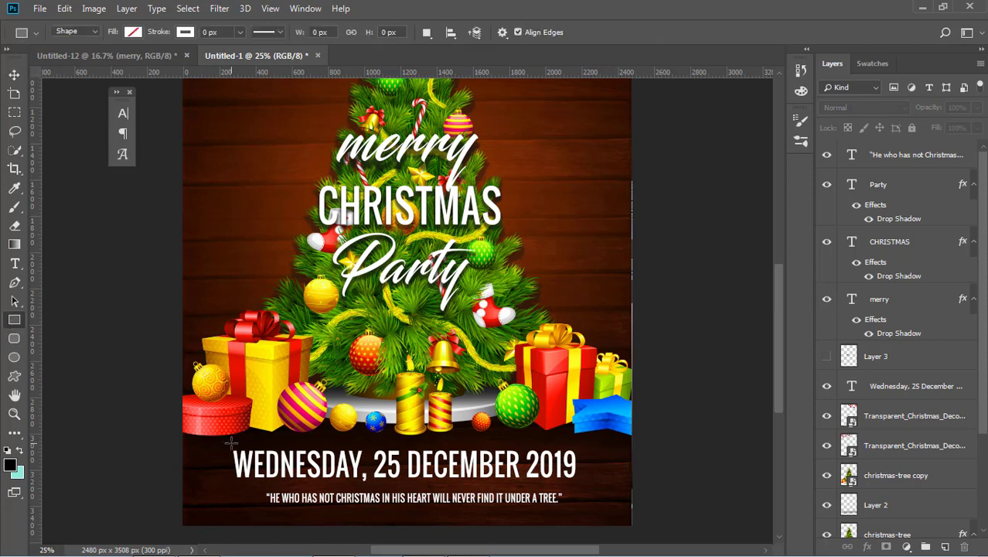
{"action": "left_click_drag", "start_coordinate": [232, 443], "coordinate": [575, 444]}
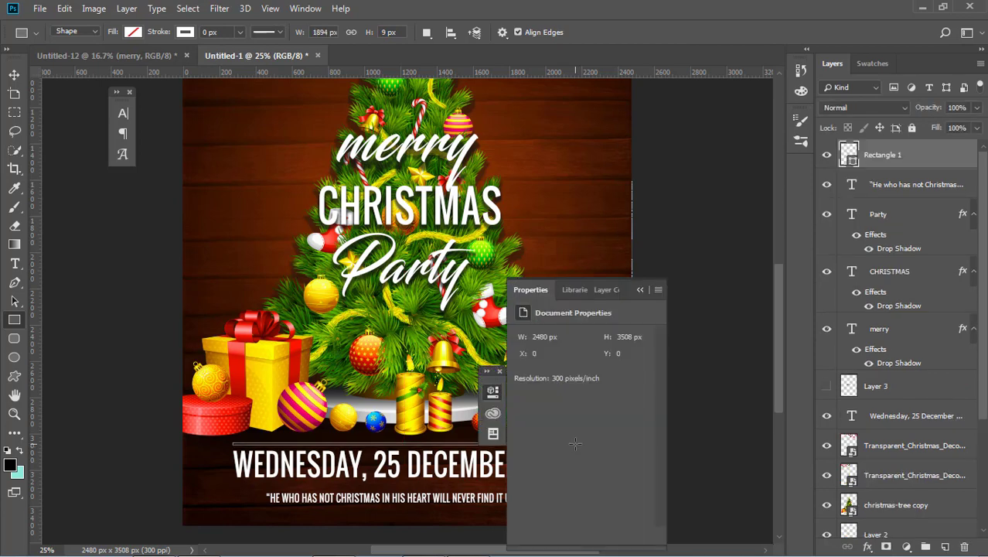
{"action": "left_click", "coordinate": [524, 377]}
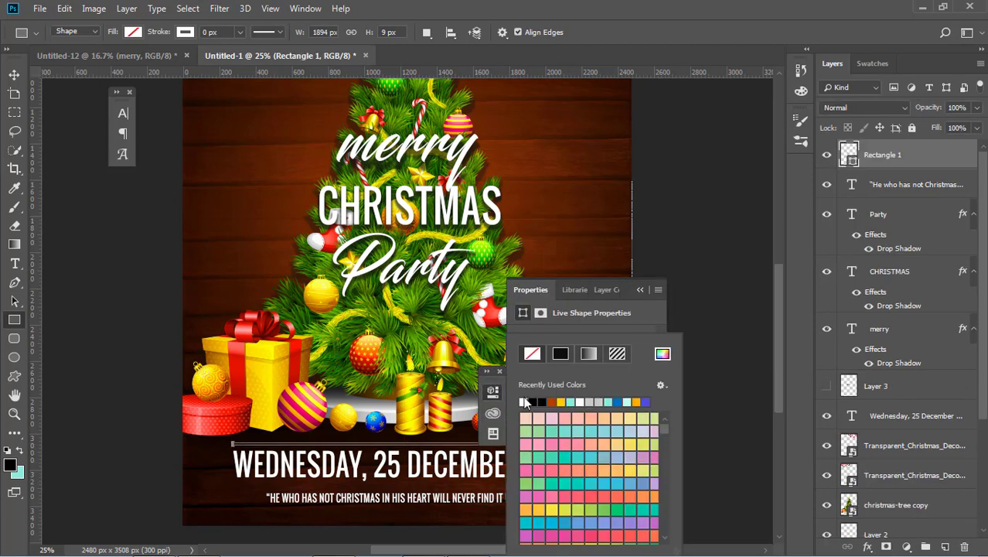
{"action": "left_click", "coordinate": [524, 399]}
{"action": "left_click", "coordinate": [11, 71]}
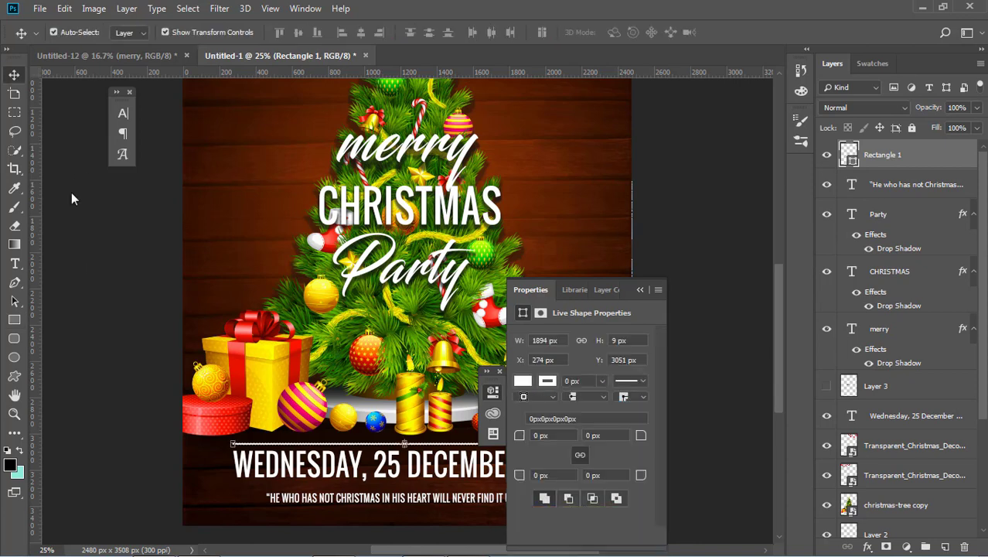
{"action": "left_click", "coordinate": [72, 193]}
{"action": "left_click", "coordinate": [640, 290]}
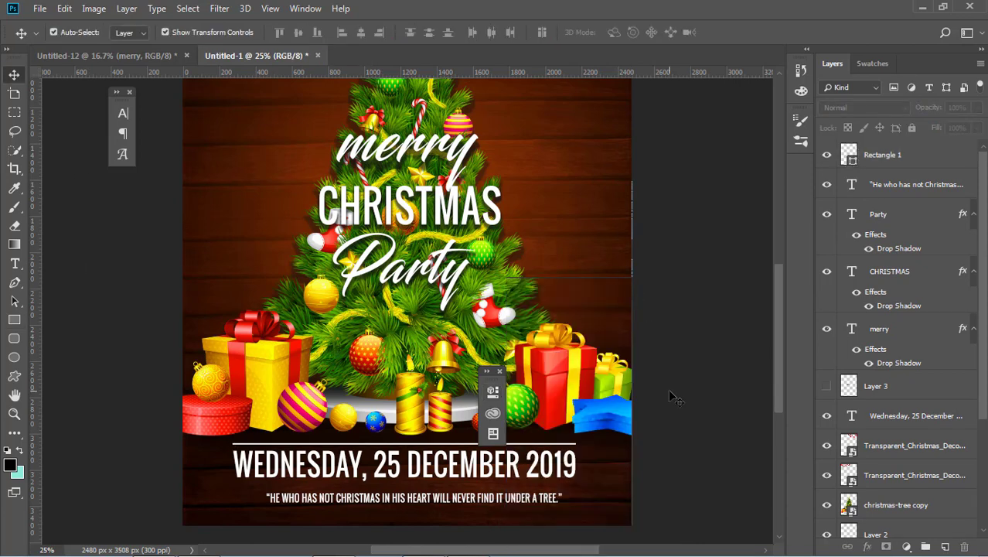
Duplicate the white line and move the copy straight down to sit just below the date text
{"action": "left_click", "coordinate": [530, 451]}
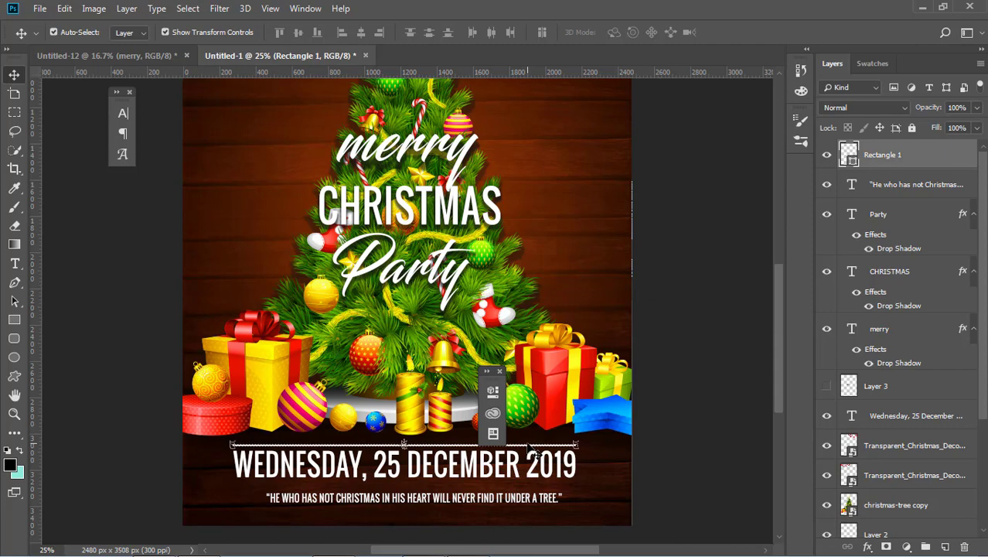
{"action": "key", "text": "ctrl+j"}
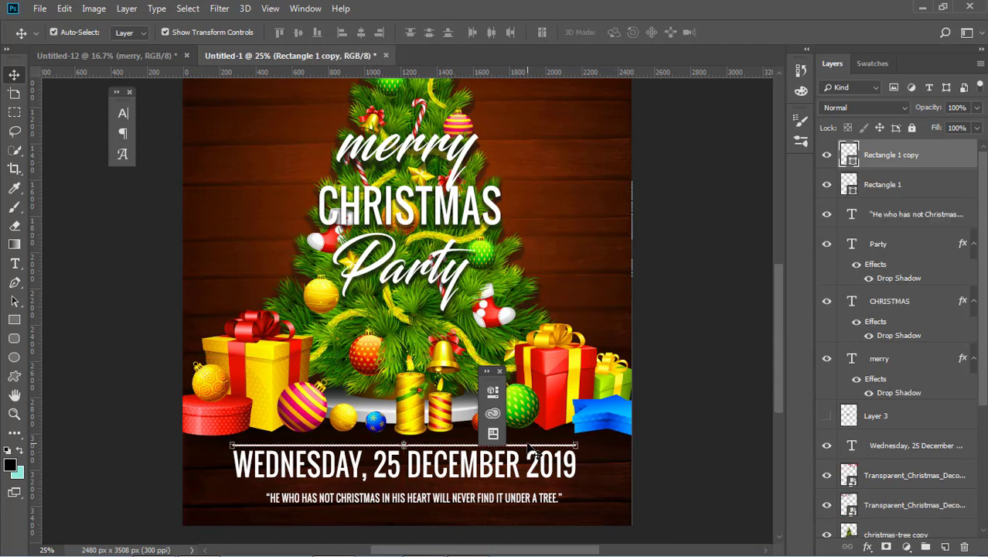
{"action": "key", "text": "shift+Down"}
{"action": "key", "text": "shift+Down"}
{"action": "key", "text": "shift+Down"}
{"action": "key", "text": "shift+Down"}
{"action": "key", "text": "shift+Down"}
{"action": "key", "text": "shift+Down"}
{"action": "key", "text": "shift+Down"}
{"action": "key", "text": "shift+Down"}
{"action": "key", "text": "shift+Down"}
{"action": "key", "text": "shift+Down"}
{"action": "key", "text": "shift+Down"}
{"action": "key", "text": "shift+Down"}
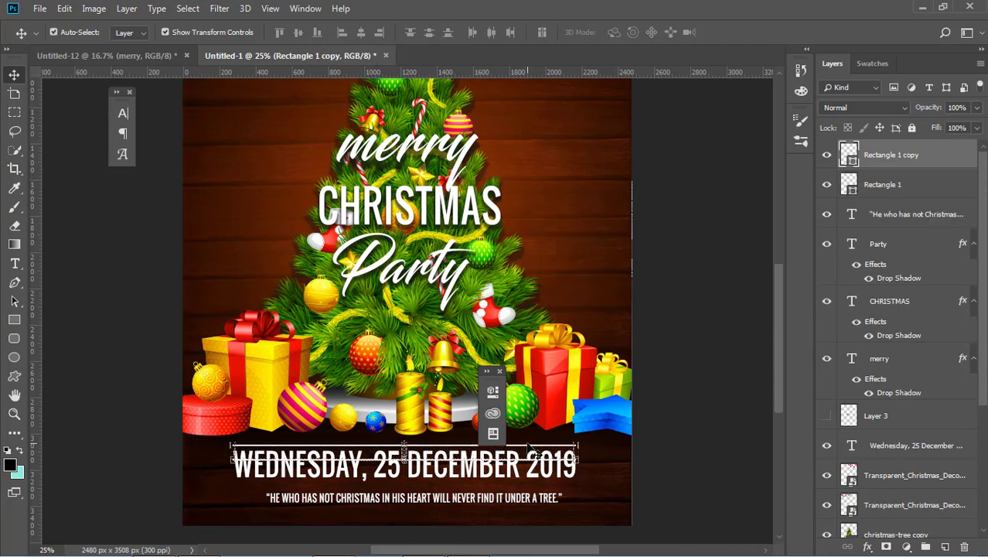
{"action": "key", "text": "shift+Down"}
{"action": "key", "text": "shift+Down"}
{"action": "key", "text": "shift+Down"}
{"action": "key", "text": "shift+Down"}
{"action": "key", "text": "shift+Down"}
{"action": "key", "text": "shift+Down"}
{"action": "key", "text": "shift+Down"}
{"action": "key", "text": "shift+Down"}
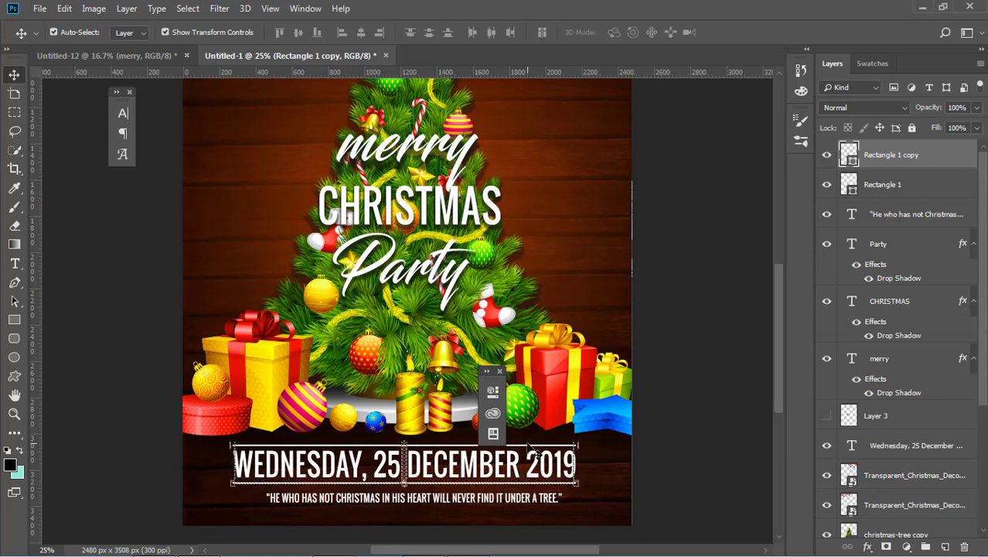
{"action": "left_click", "coordinate": [673, 491]}
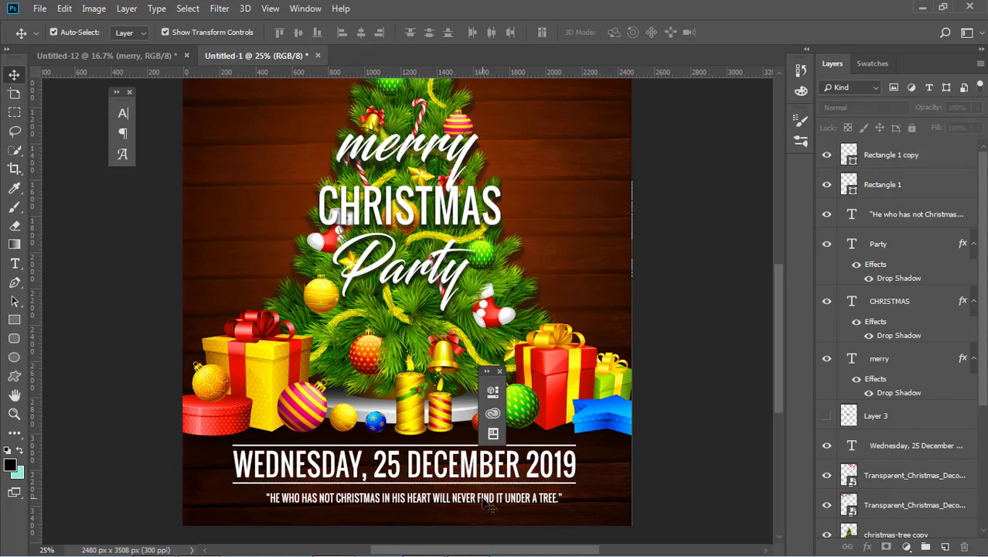
Shift the quote slightly left to centre it under the date
{"action": "left_click", "coordinate": [484, 498]}
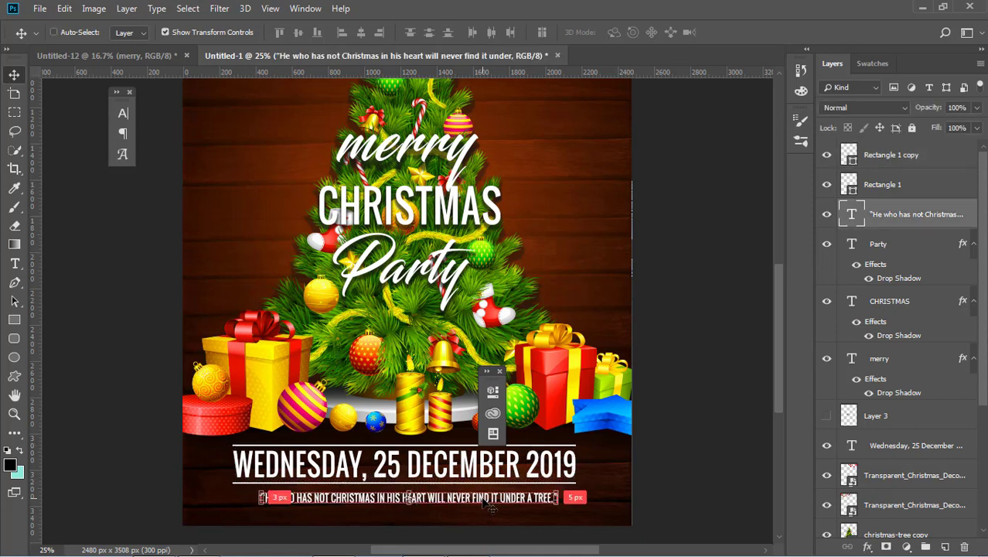
{"action": "scroll", "coordinate": [488, 504], "scroll_direction": "down", "scroll_amount": 2}
{"action": "left_click", "coordinate": [662, 398]}
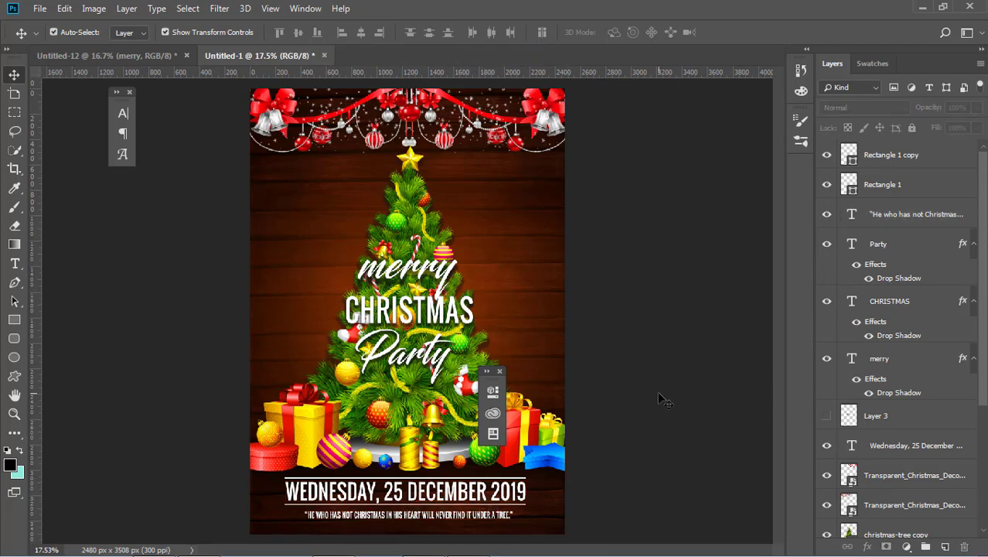
Scale the quote up toward its right end to a text size of 16.69 pt
{"action": "scroll", "coordinate": [459, 256], "scroll_direction": "up", "scroll_amount": 1}
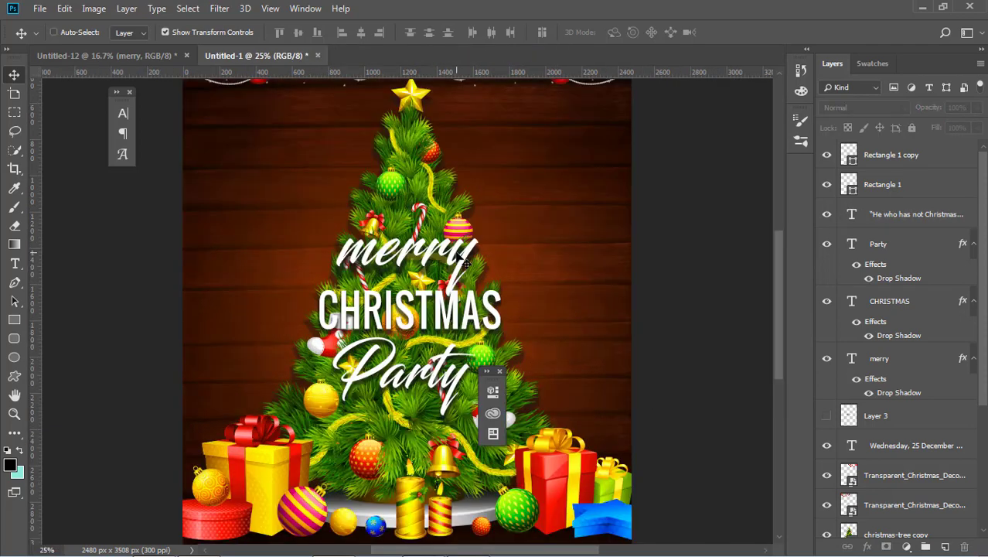
{"action": "scroll", "coordinate": [512, 186], "scroll_direction": "up", "scroll_amount": 3}
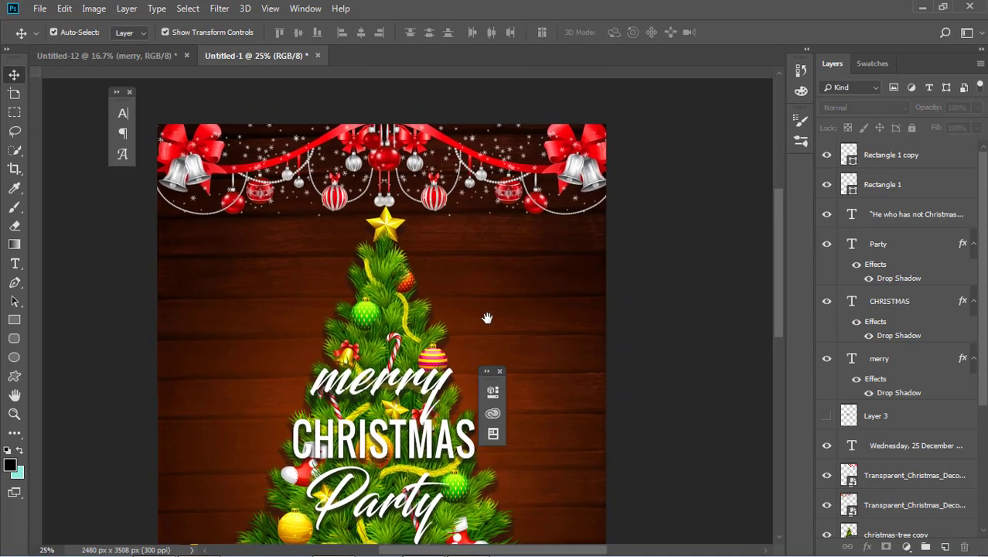
{"action": "left_click_drag", "start_coordinate": [494, 316], "coordinate": [494, 229]}
{"action": "left_click_drag", "start_coordinate": [465, 295], "coordinate": [483, 242]}
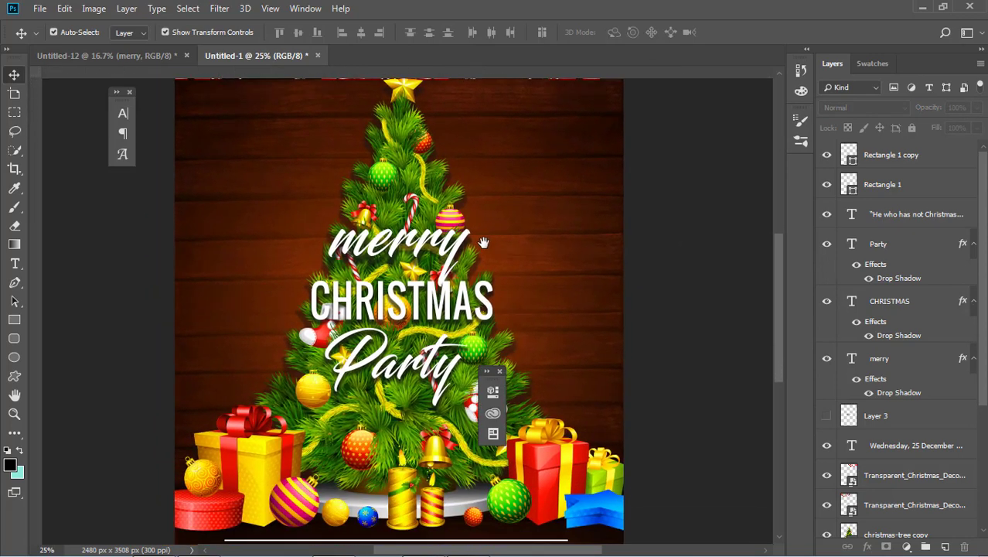
{"action": "key", "text": "ctrl+r"}
{"action": "left_click_drag", "start_coordinate": [487, 282], "coordinate": [493, 206]}
{"action": "key", "text": "ctrl+0"}
{"action": "left_click", "coordinate": [464, 515]}
{"action": "left_click_drag", "start_coordinate": [515, 509], "coordinate": [576, 491]}
{"action": "key", "text": "Return"}
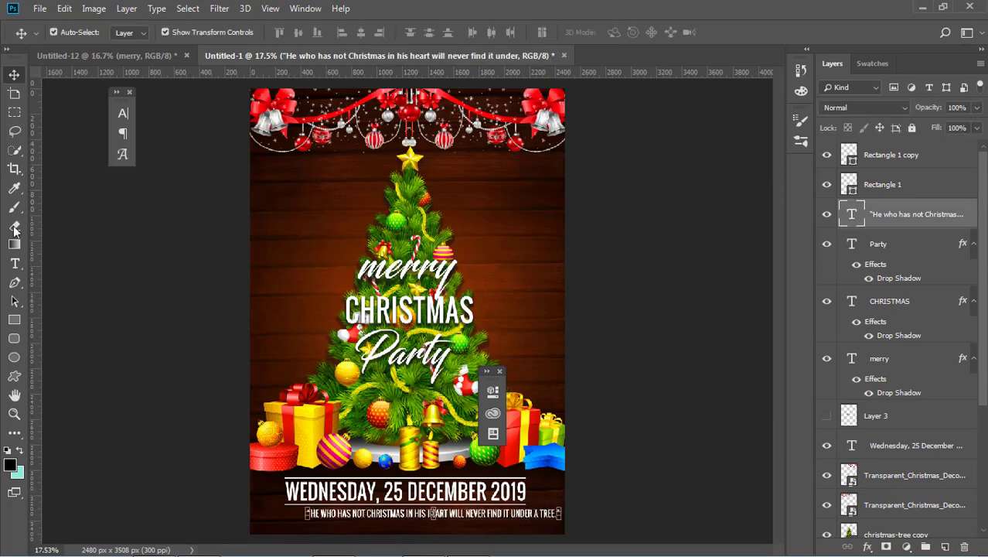
Change the quote's font to Blacksword Regular and turn off All Caps
{"action": "left_click", "coordinate": [15, 263]}
{"action": "left_click", "coordinate": [118, 33]}
{"action": "type", "text": "b"}
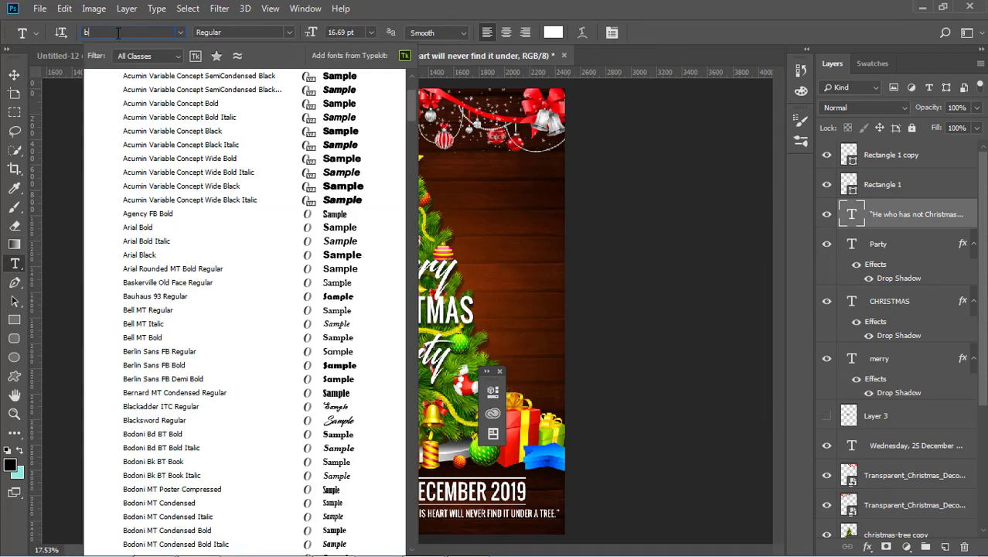
{"action": "left_click", "coordinate": [155, 424]}
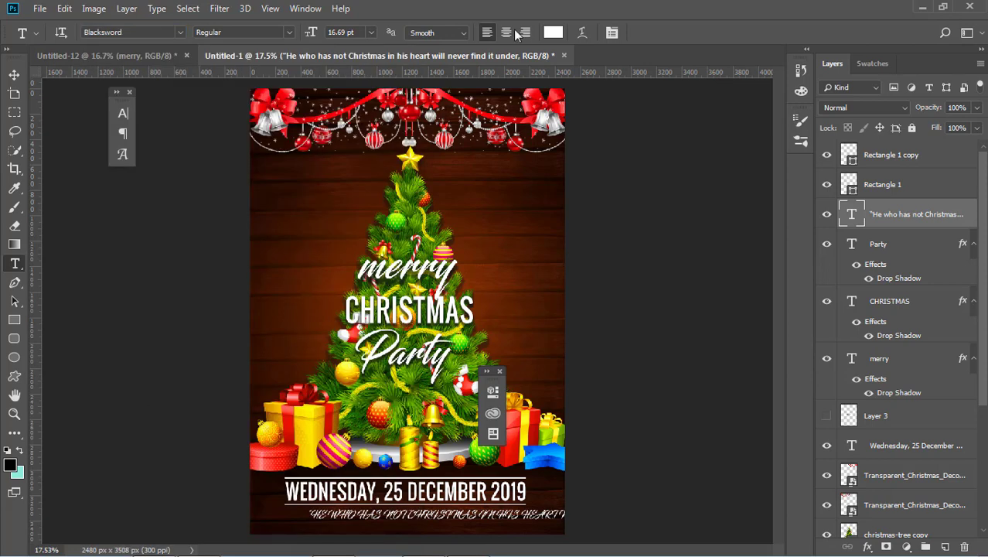
{"action": "left_click", "coordinate": [610, 33]}
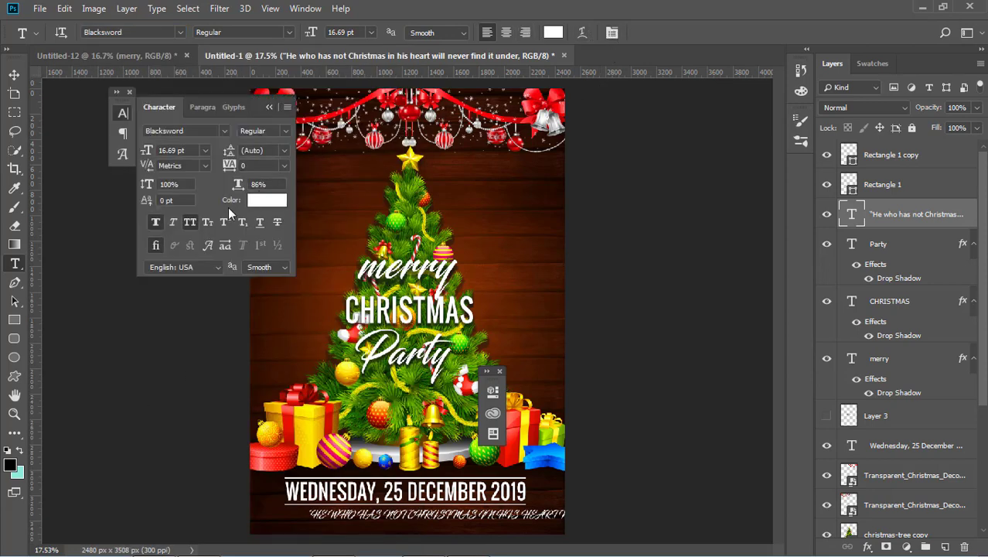
{"action": "left_click", "coordinate": [189, 222]}
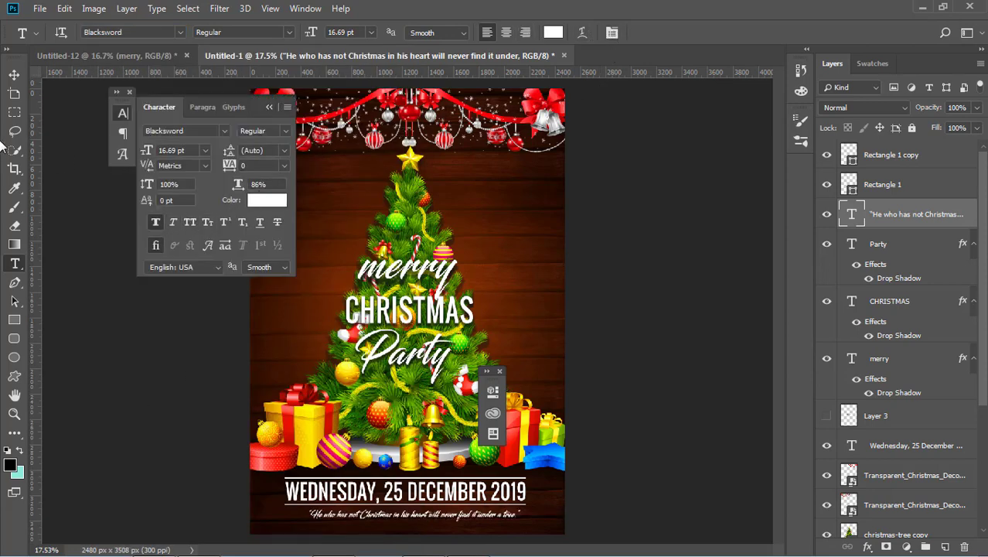
Scale the quote to about 139% so it extends past both ends of the date, and nudge it slightly down
{"action": "left_click", "coordinate": [14, 75]}
{"action": "left_click", "coordinate": [437, 516]}
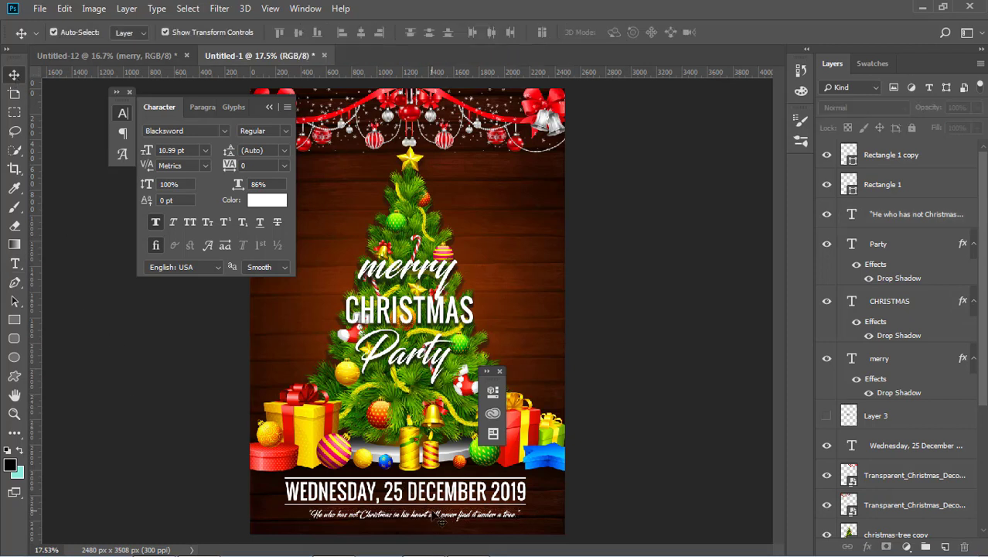
{"action": "left_click", "coordinate": [439, 520]}
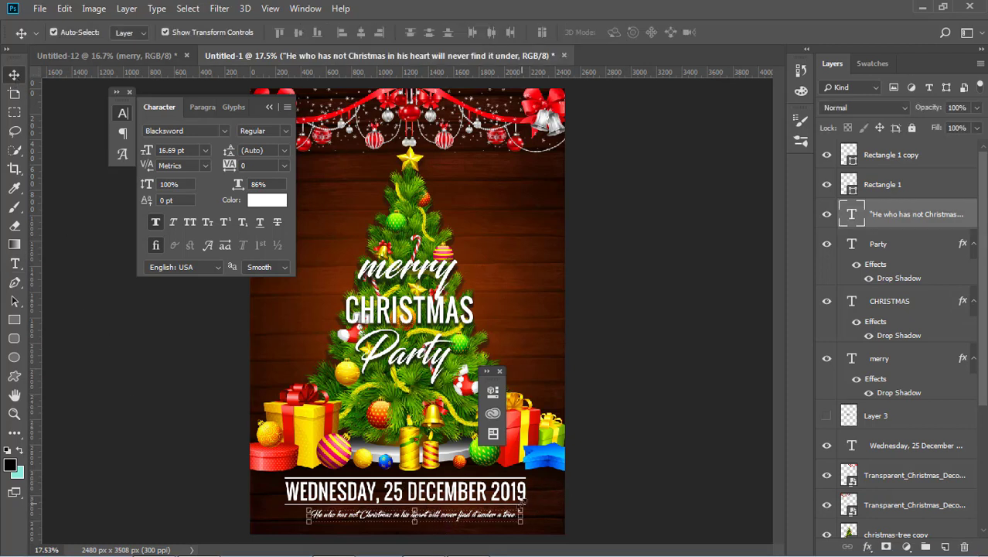
{"action": "left_click_drag", "start_coordinate": [523, 509], "coordinate": [559, 492]}
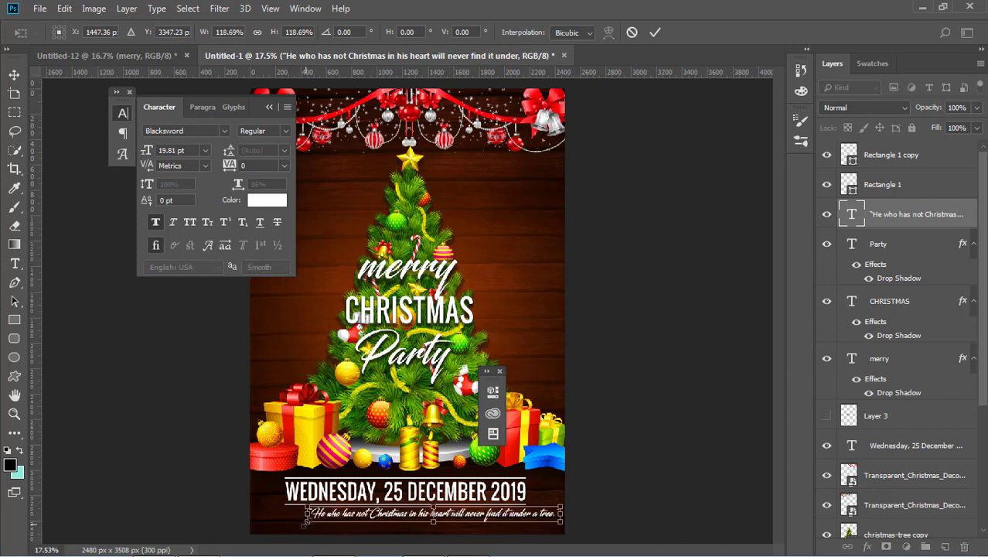
{"action": "left_click_drag", "start_coordinate": [306, 522], "coordinate": [263, 531]}
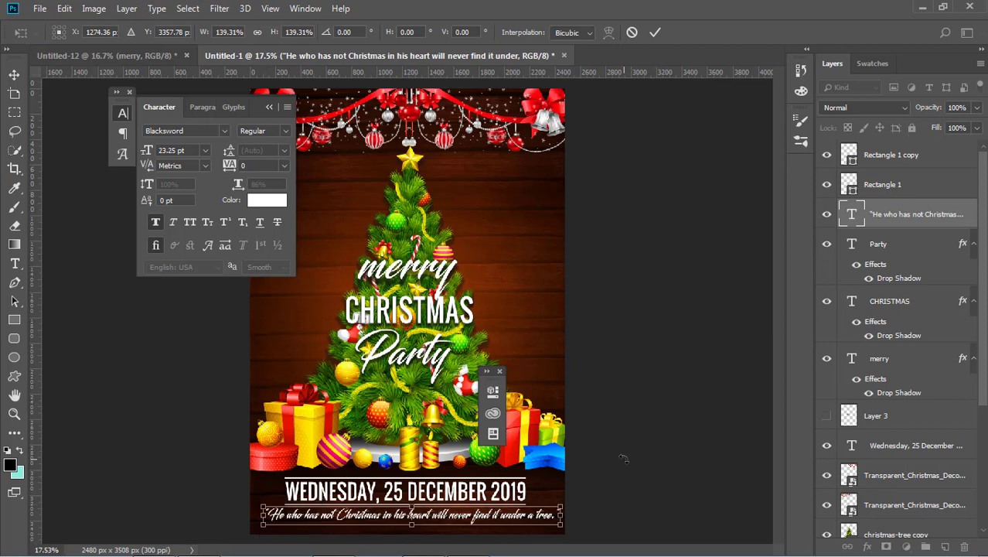
{"action": "key", "text": "Return"}
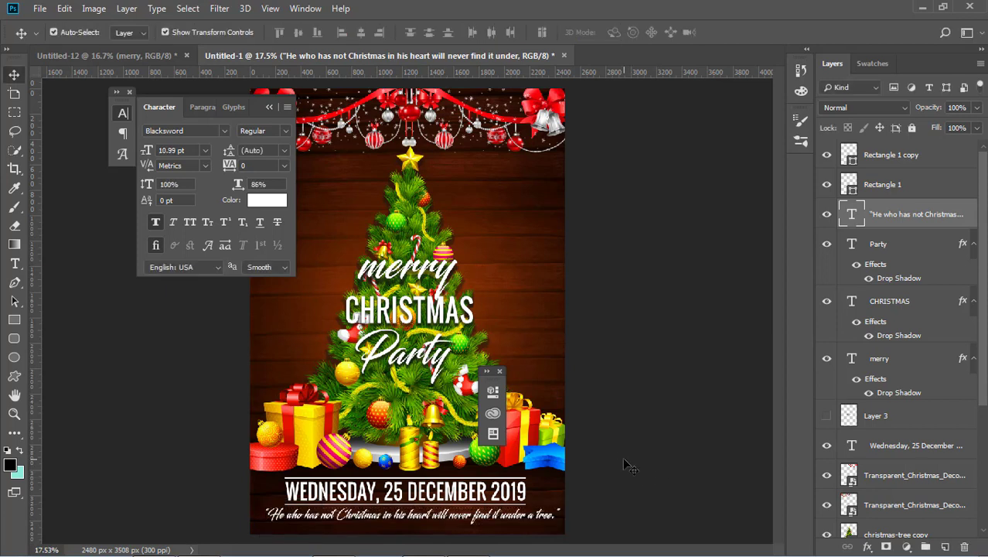
{"action": "left_click_drag", "start_coordinate": [523, 520], "coordinate": [520, 524]}
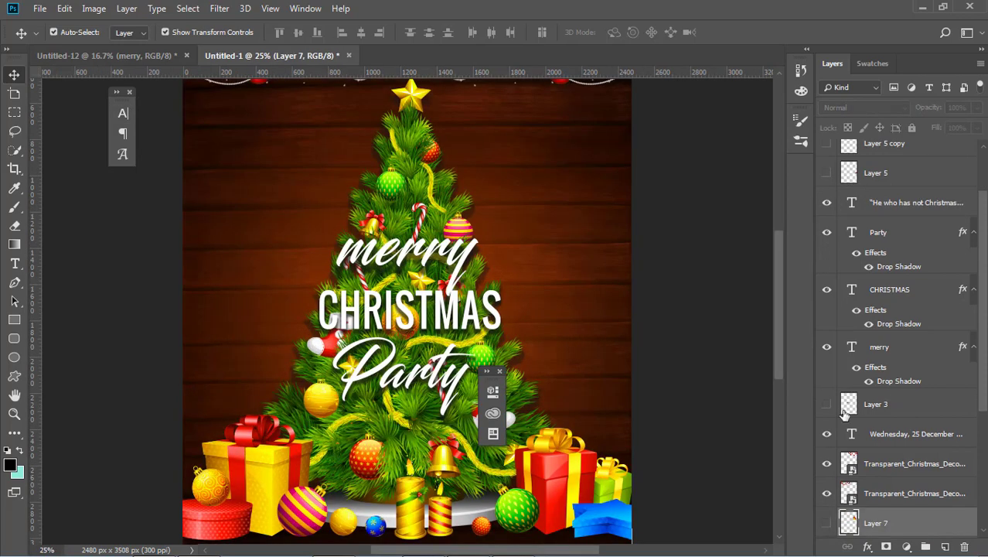
{"action": "scroll", "coordinate": [839, 341], "scroll_direction": "up", "scroll_amount": 2}
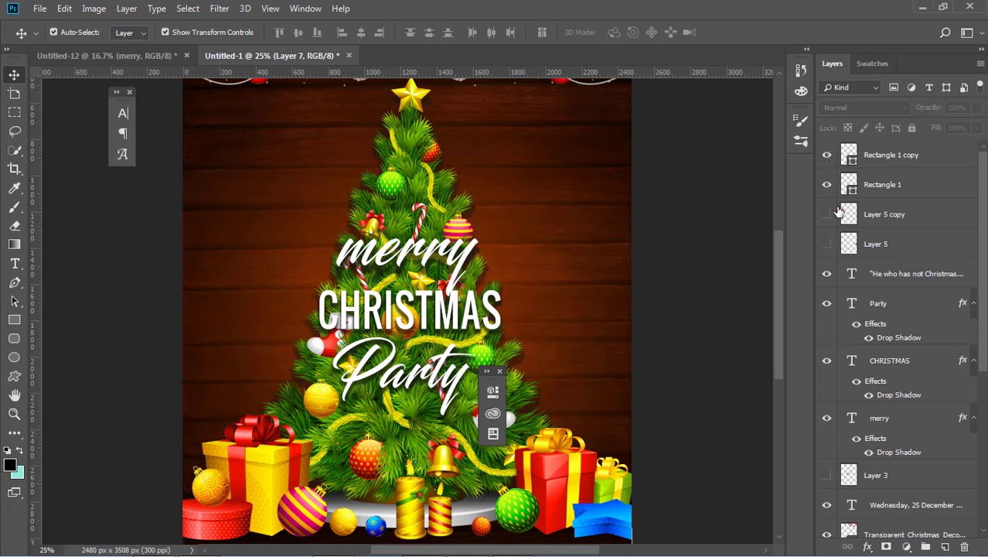
Show the hidden gold bell layer and place a duplicate of the bell on the opposite side of the tree, under the garland
{"action": "scroll", "coordinate": [870, 356], "scroll_direction": "down", "scroll_amount": 5}
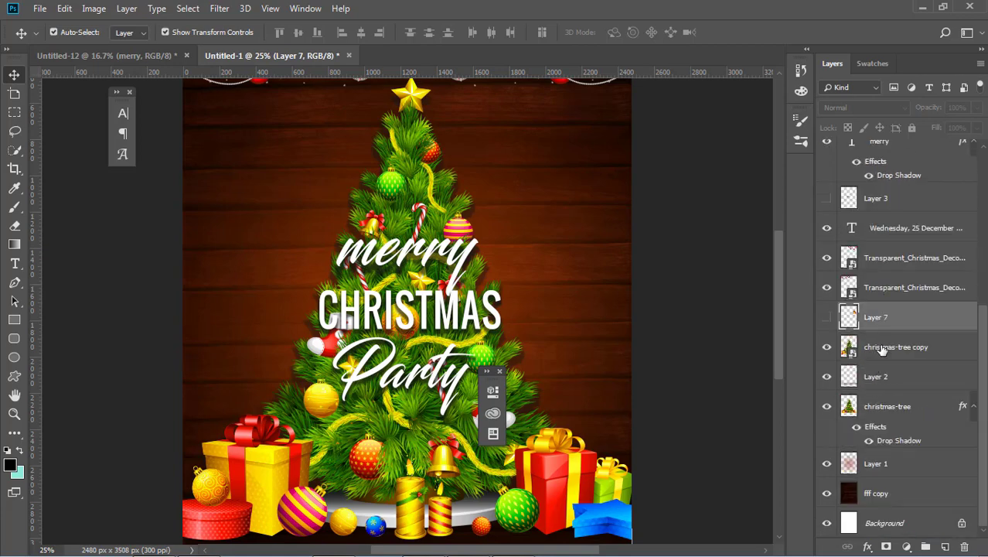
{"action": "left_click", "coordinate": [826, 317]}
{"action": "scroll", "coordinate": [681, 323], "scroll_direction": "up", "scroll_amount": 3}
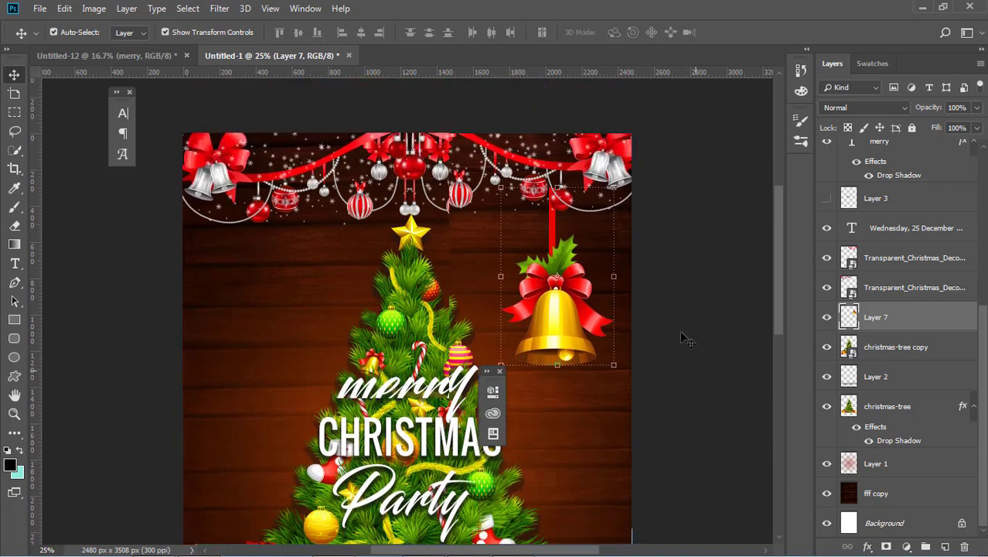
{"action": "left_click_drag", "start_coordinate": [569, 347], "coordinate": [265, 342]}
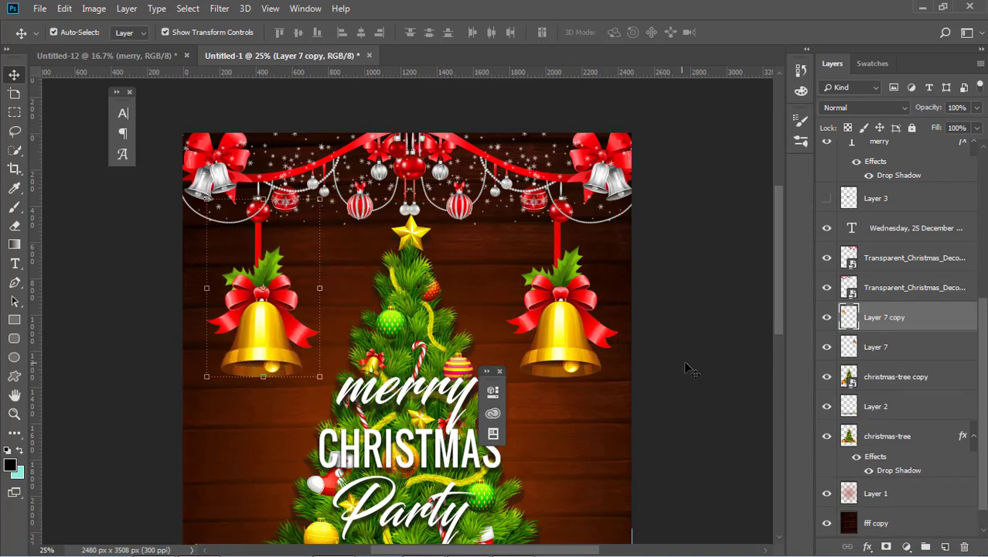
{"action": "left_click", "coordinate": [719, 370]}
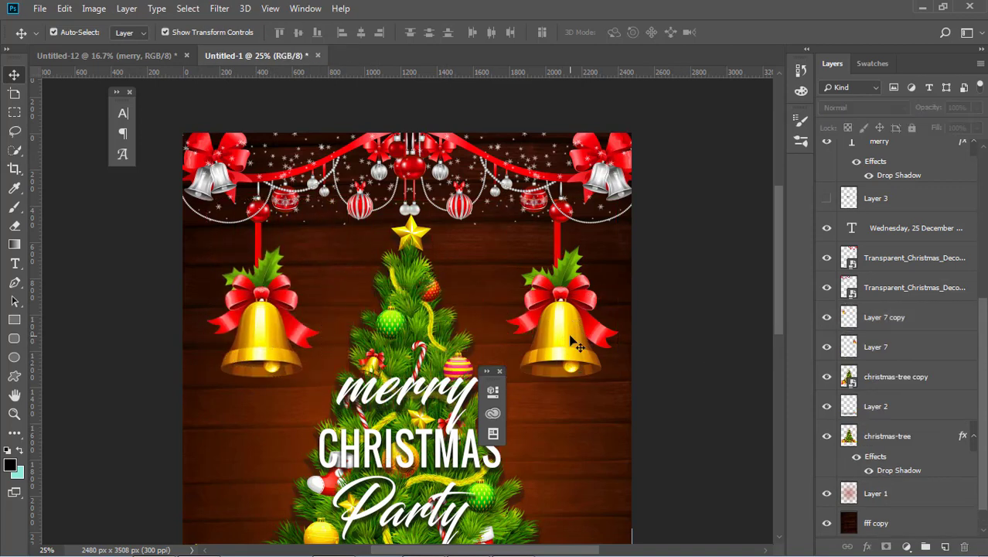
Nudge the original bell on the tree's right side slightly right and down to match the left bell
{"action": "left_click", "coordinate": [573, 343]}
{"action": "key", "text": "Right"}
{"action": "key", "text": "Right"}
{"action": "key", "text": "Right"}
{"action": "key", "text": "Right"}
{"action": "key", "text": "Right"}
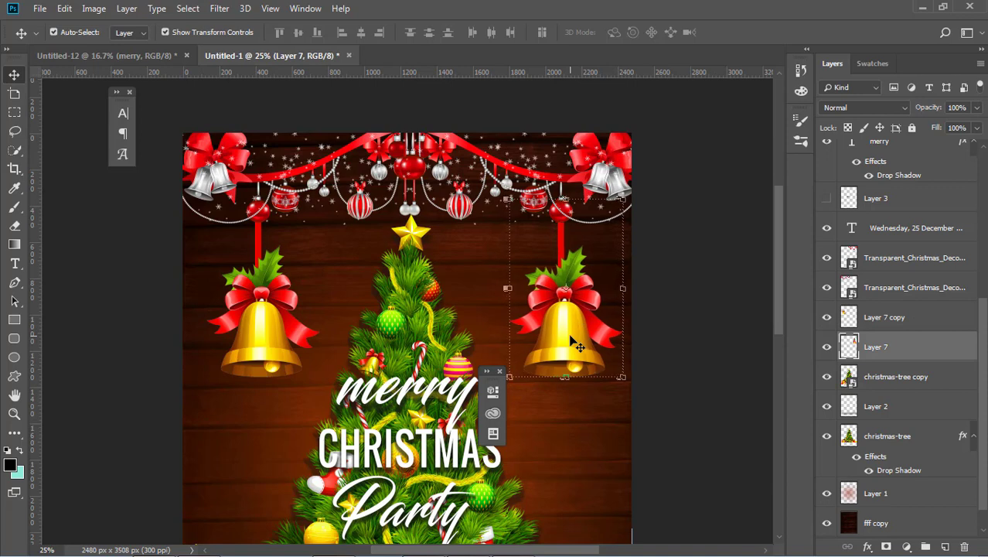
{"action": "key", "text": "Down"}
{"action": "key", "text": "Down"}
{"action": "key", "text": "Down"}
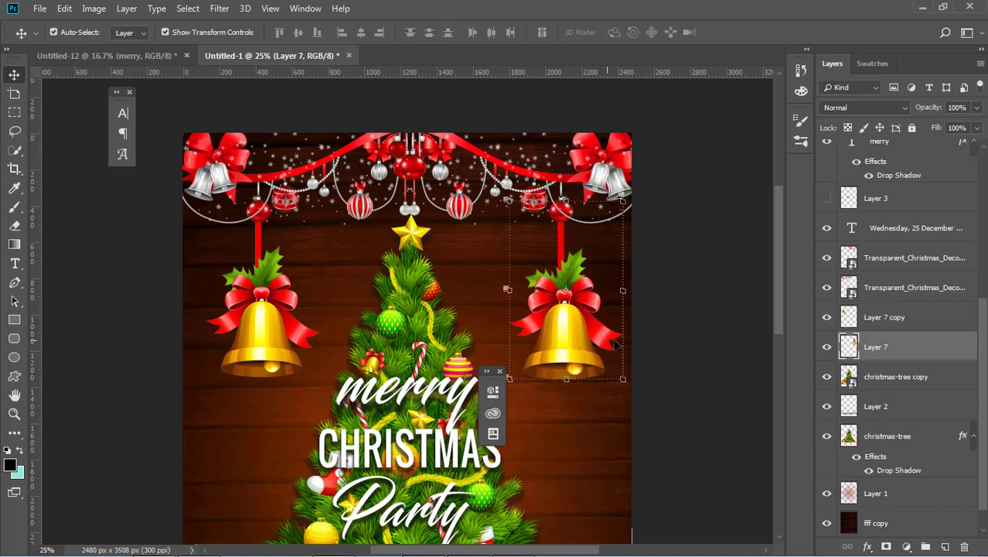
{"action": "left_click", "coordinate": [741, 358]}
Show both hidden Christmas stocking layers and move the left stocking up beside the left bell's ribbon
{"action": "scroll", "coordinate": [741, 359], "scroll_direction": "down", "scroll_amount": 3}
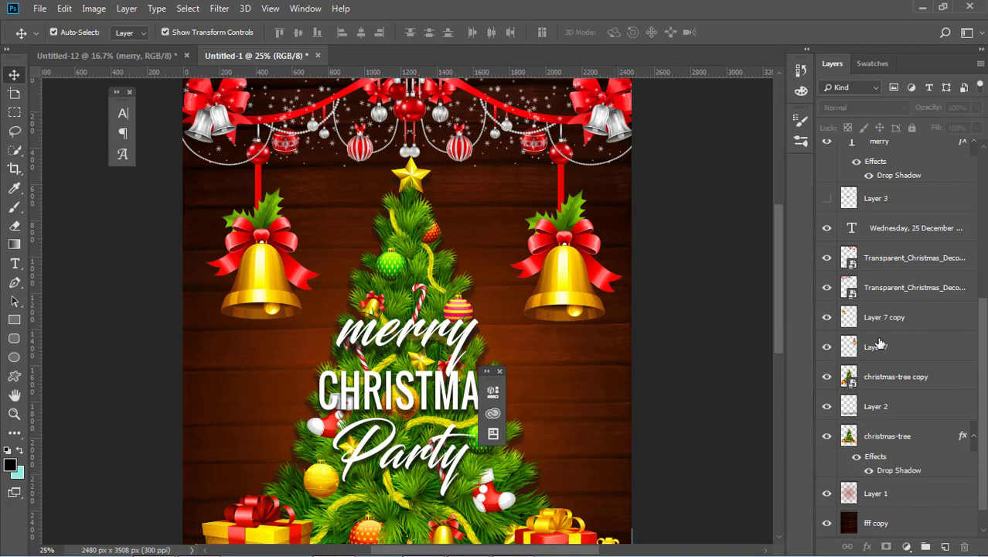
{"action": "scroll", "coordinate": [900, 351], "scroll_direction": "up", "scroll_amount": 8}
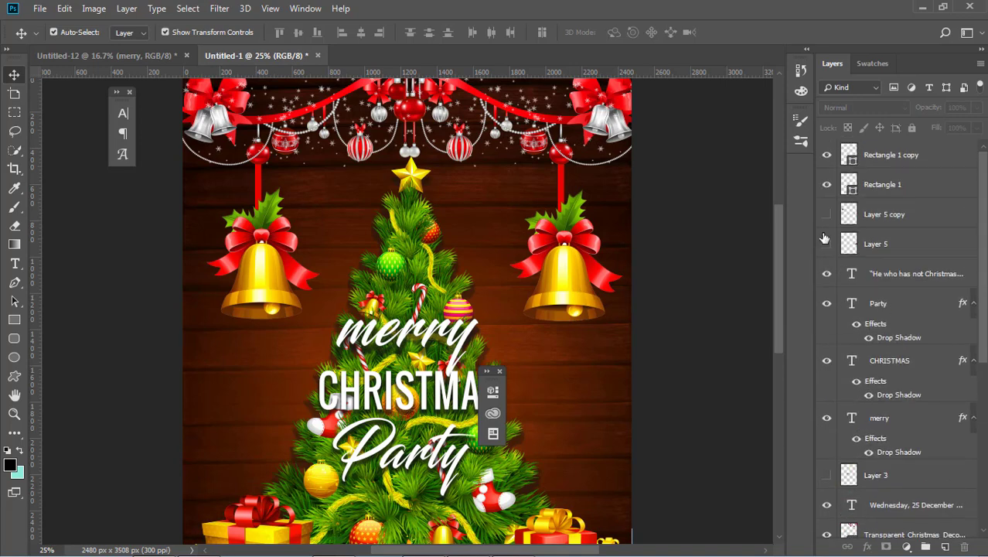
{"action": "left_click", "coordinate": [826, 216]}
{"action": "left_click_drag", "start_coordinate": [243, 240], "coordinate": [198, 388]}
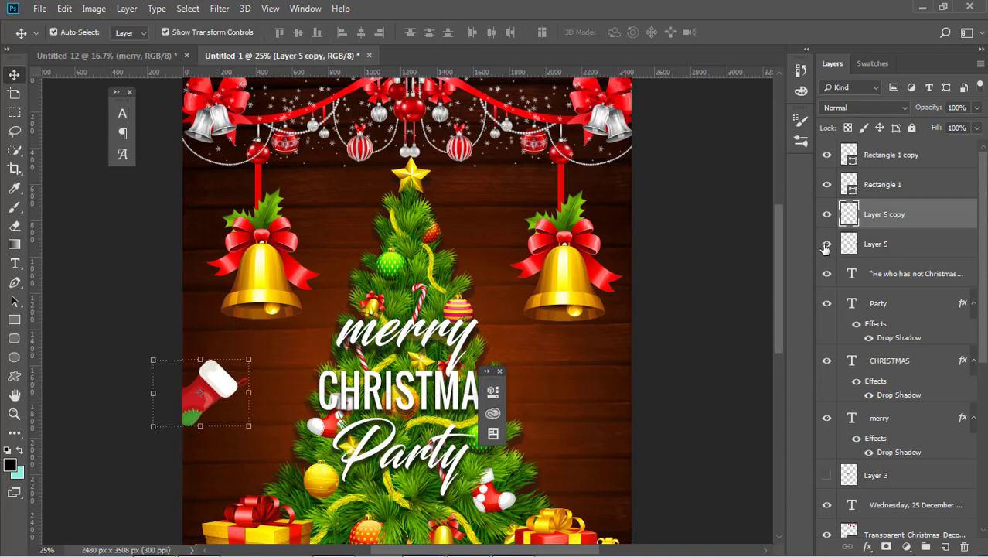
{"action": "left_click", "coordinate": [706, 369]}
{"action": "left_click", "coordinate": [623, 409]}
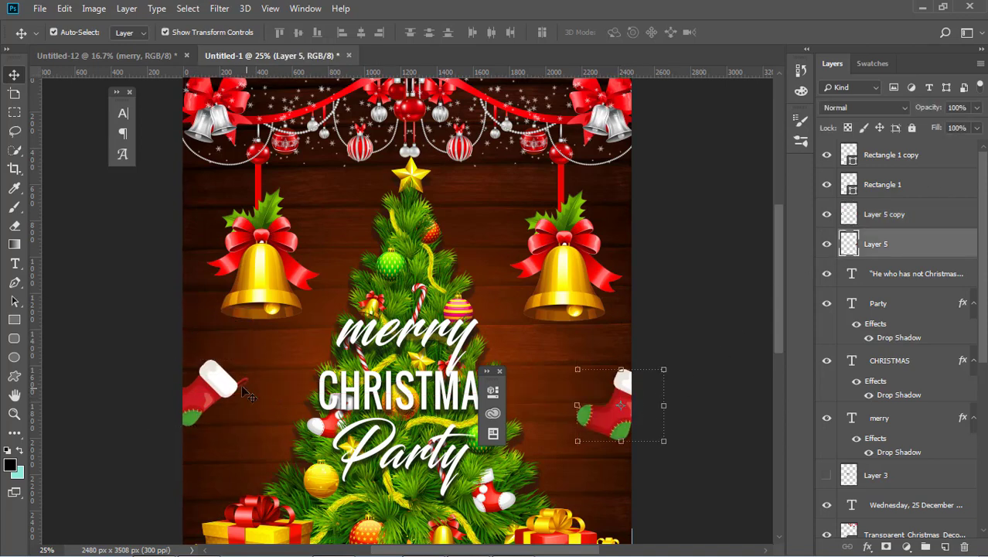
{"action": "left_click_drag", "start_coordinate": [228, 390], "coordinate": [218, 209]}
{"action": "left_click", "coordinate": [687, 292]}
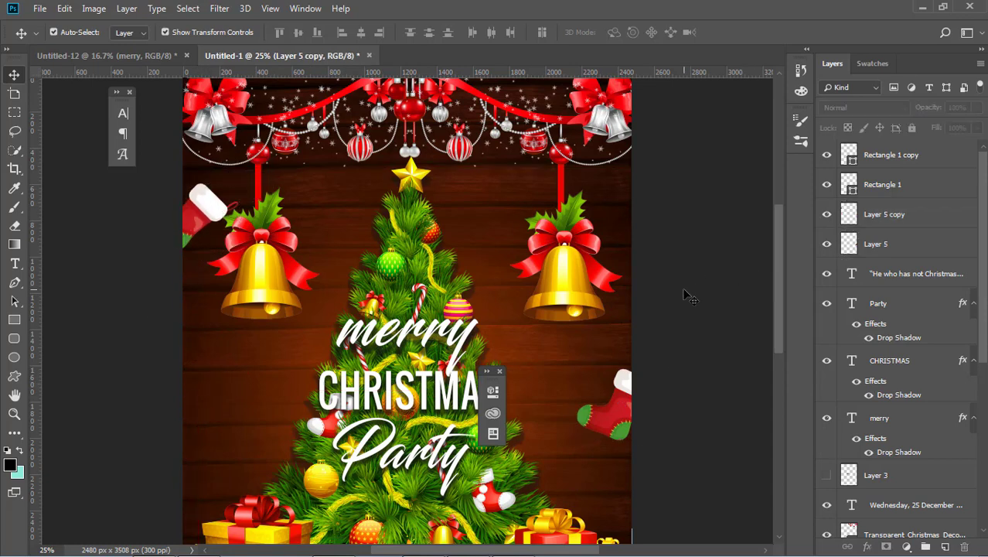
Add a Drop Shadow to the right bell with 63% opacity, 25 px distance, 43% spread and 16 px size
{"action": "scroll", "coordinate": [700, 352], "scroll_direction": "down", "scroll_amount": 3}
{"action": "left_click", "coordinate": [576, 194]}
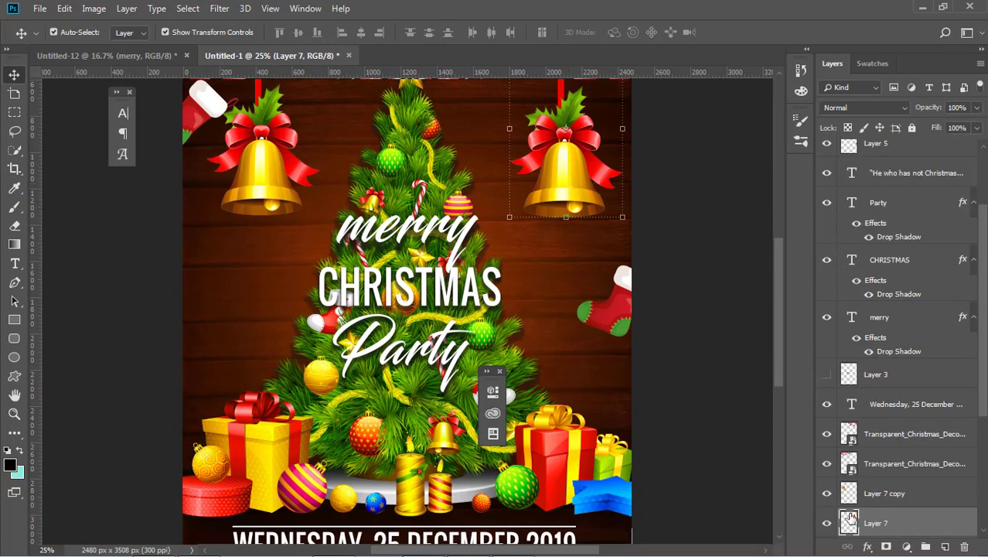
{"action": "left_click", "coordinate": [868, 547]}
{"action": "left_click", "coordinate": [881, 543]}
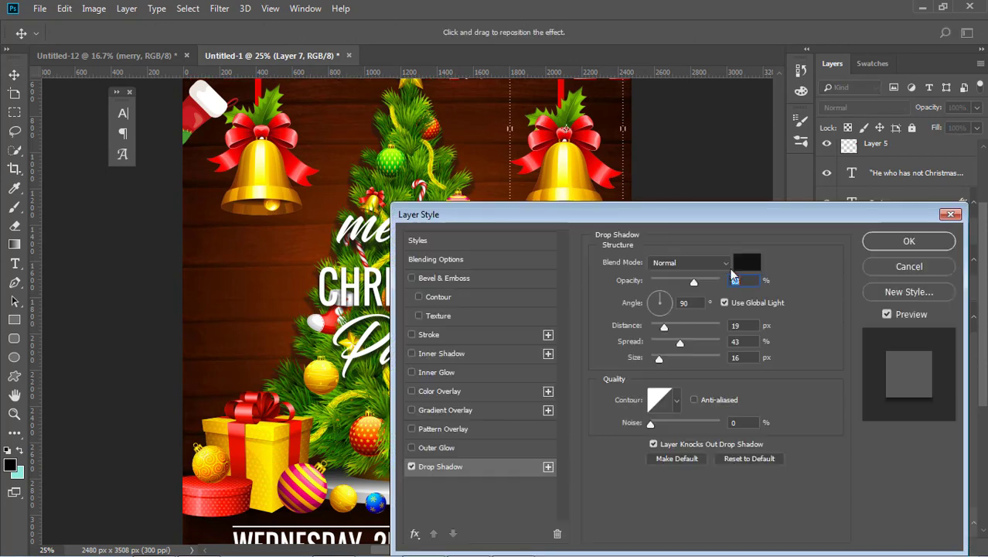
{"action": "left_click_drag", "start_coordinate": [678, 210], "coordinate": [727, 308]}
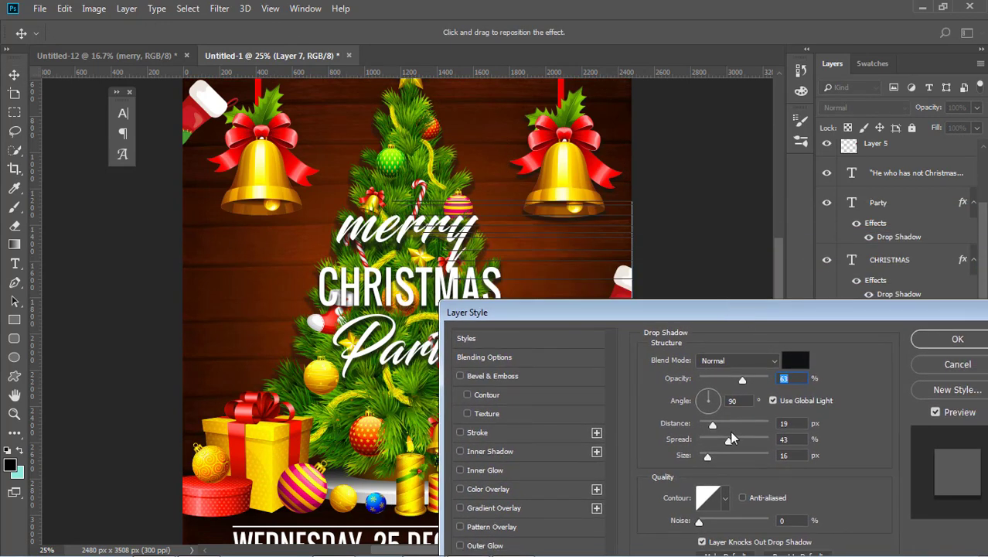
{"action": "left_click_drag", "start_coordinate": [711, 424], "coordinate": [723, 426]}
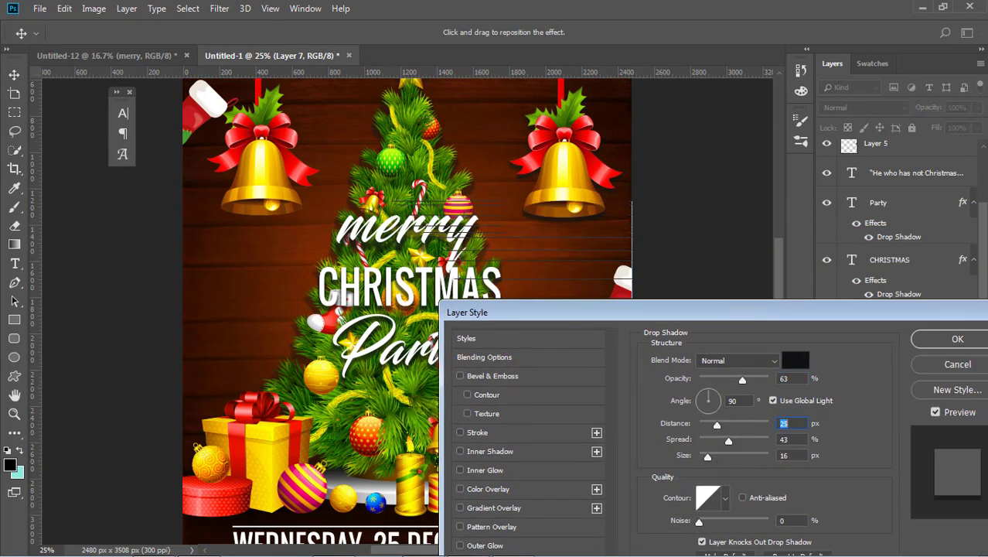
{"action": "left_click", "coordinate": [957, 339]}
Apply a Drop Shadow to the left bell with 63% opacity, 25 px distance, 43% spread and 16 px size
{"action": "left_click", "coordinate": [276, 165]}
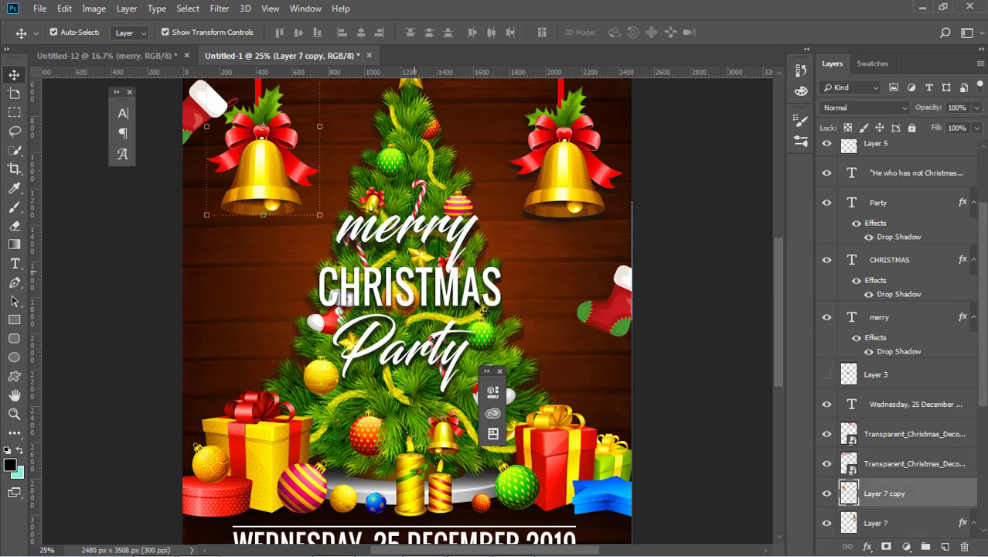
{"action": "left_click", "coordinate": [867, 546]}
{"action": "left_click", "coordinate": [893, 533]}
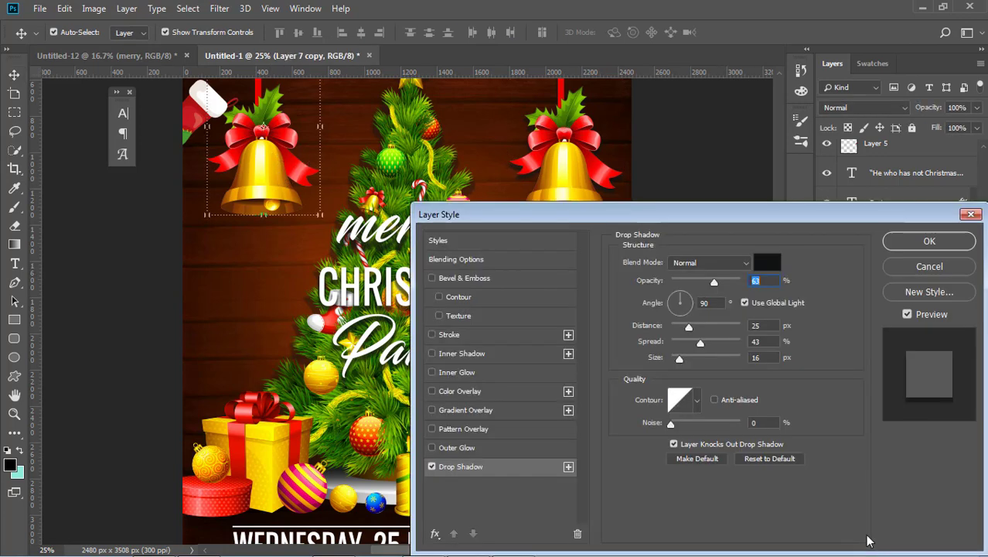
{"action": "left_click", "coordinate": [911, 235]}
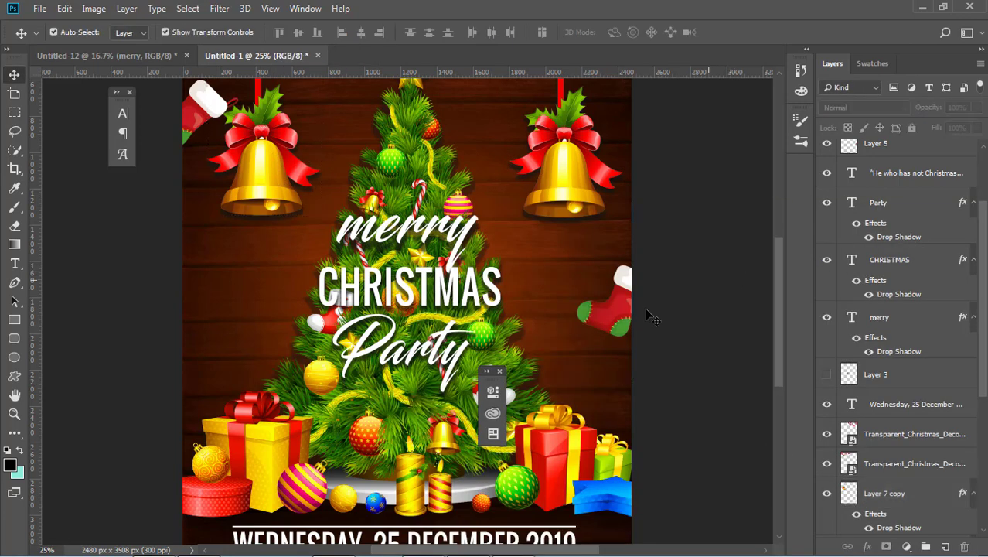
Close the floating panel covering the poster and view the whole poster fitted in full-screen mode
{"action": "left_click", "coordinate": [499, 372]}
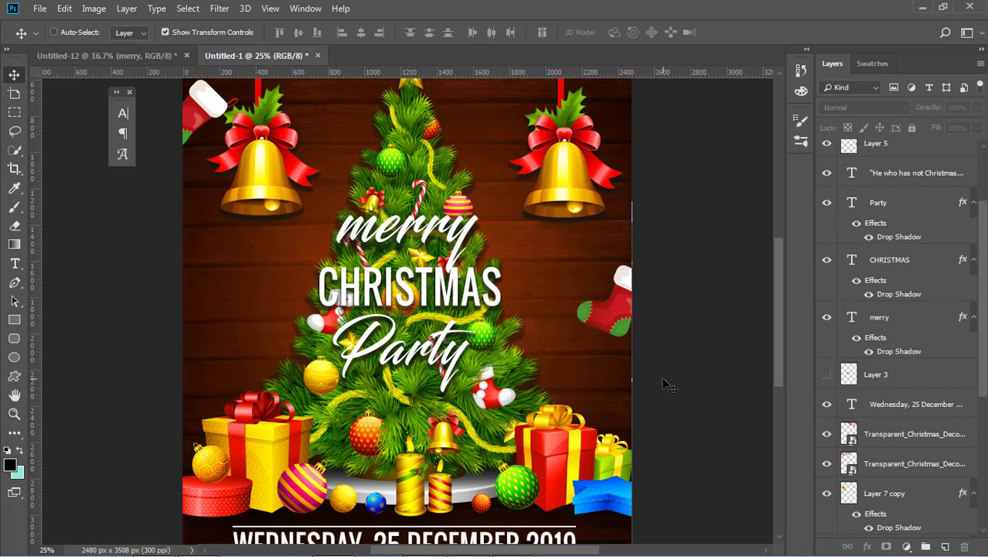
{"action": "key", "text": "f"}
{"action": "key", "text": "f"}
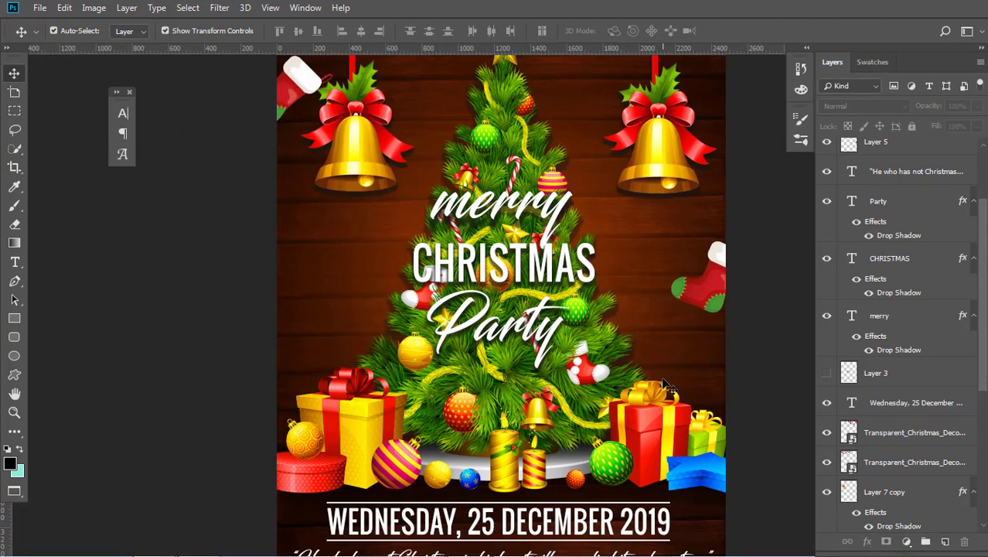
{"action": "scroll", "coordinate": [671, 388], "scroll_direction": "up", "scroll_amount": 2}
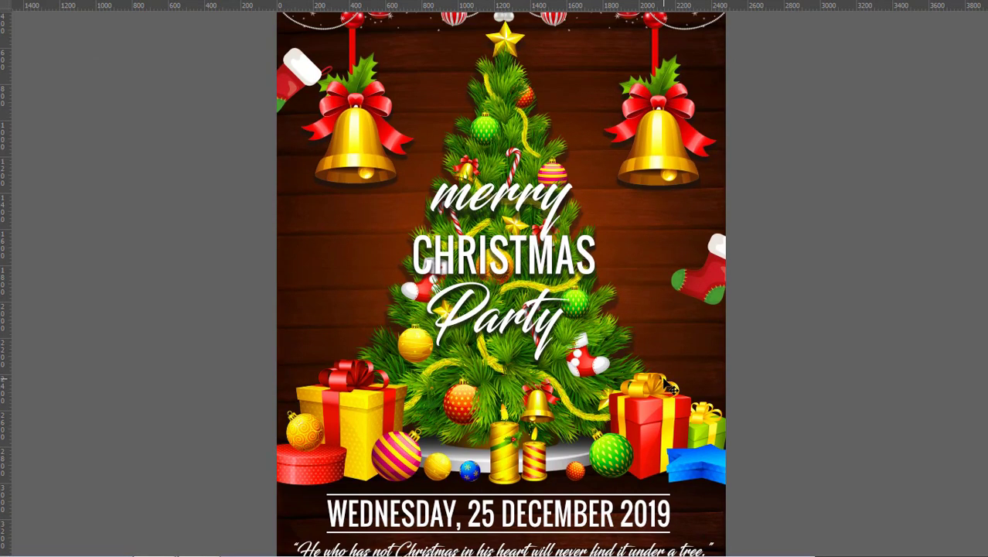
{"action": "key", "text": "ctrl+0"}
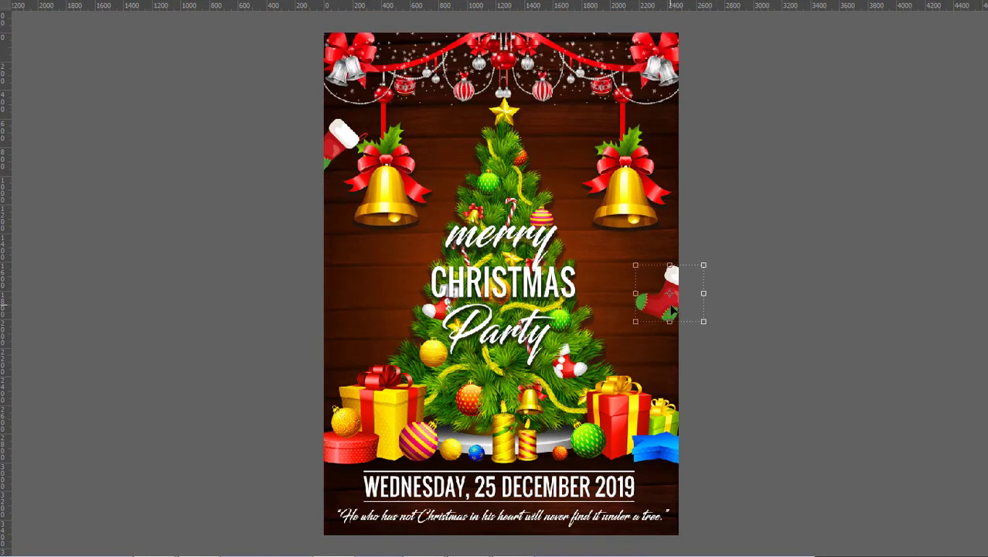
Lower the right stocking slightly and move the left stocking down below the left bell, at the poster's edge
{"action": "mouse_move", "coordinate": [674, 314]}
{"action": "left_mouse_down"}
{"action": "mouse_move", "coordinate": [679, 303]}
{"action": "mouse_move", "coordinate": [675, 319]}
{"action": "left_mouse_up"}
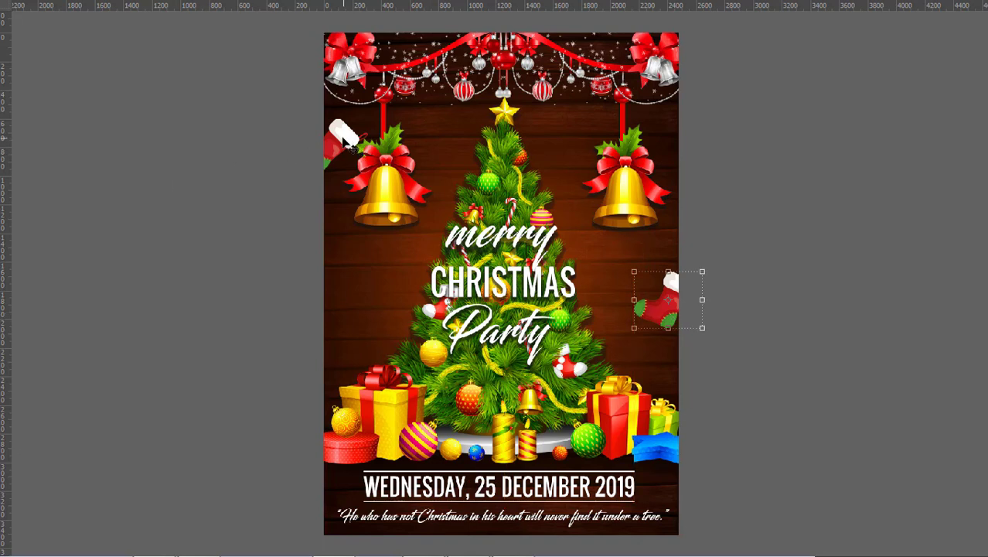
{"action": "left_click_drag", "start_coordinate": [346, 138], "coordinate": [352, 264]}
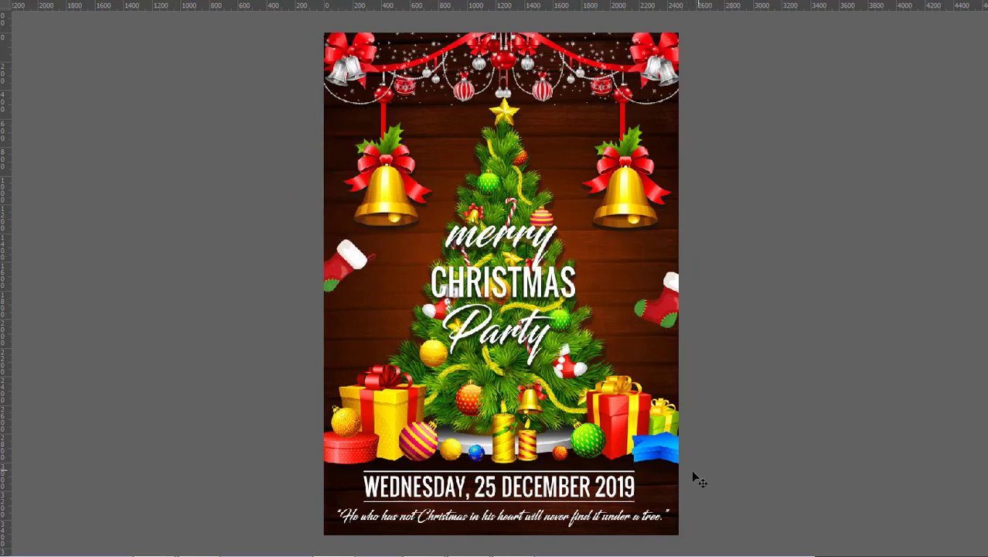